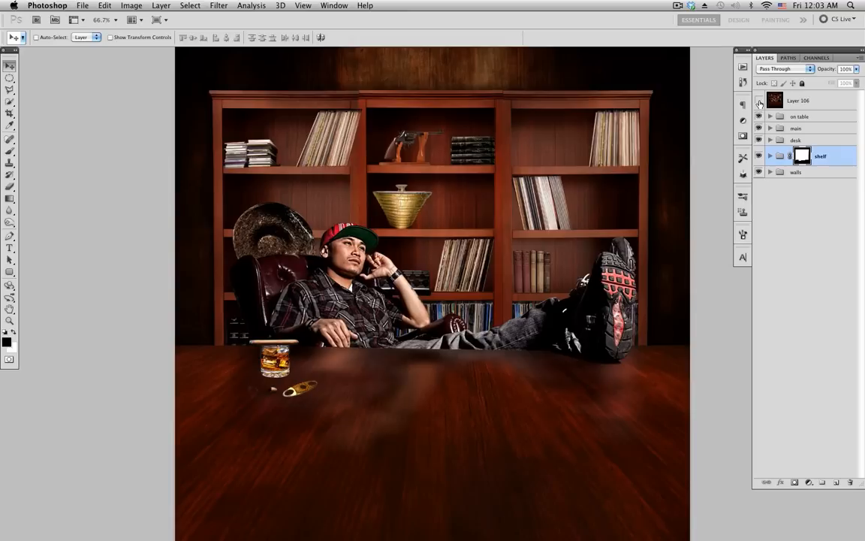
# Toggle the visibility of Layer 106 to compare the image with and without it, and delete that layer.
pyautogui.click(759, 100)
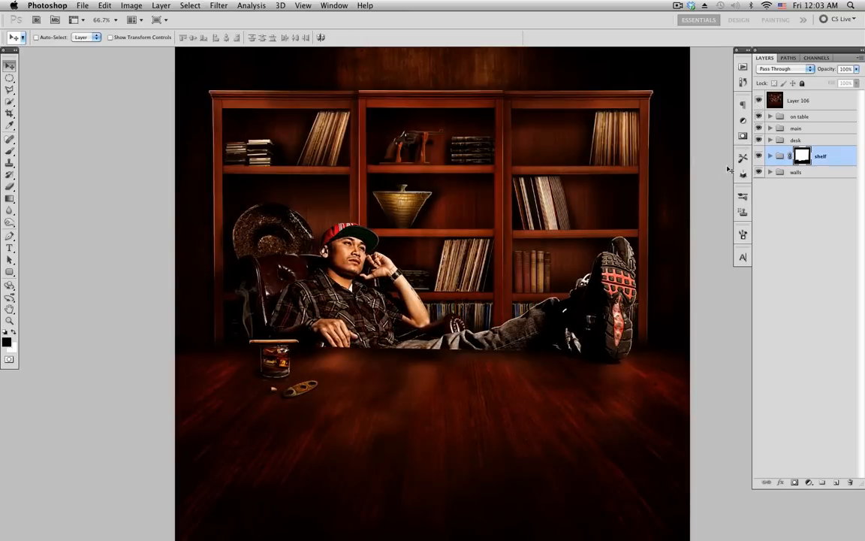
pyautogui.click(759, 100)
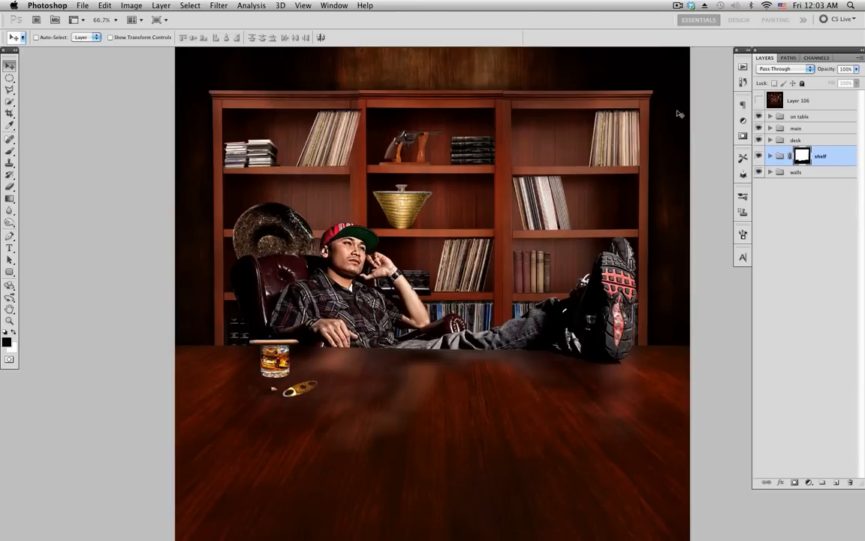
pyautogui.click(759, 102)
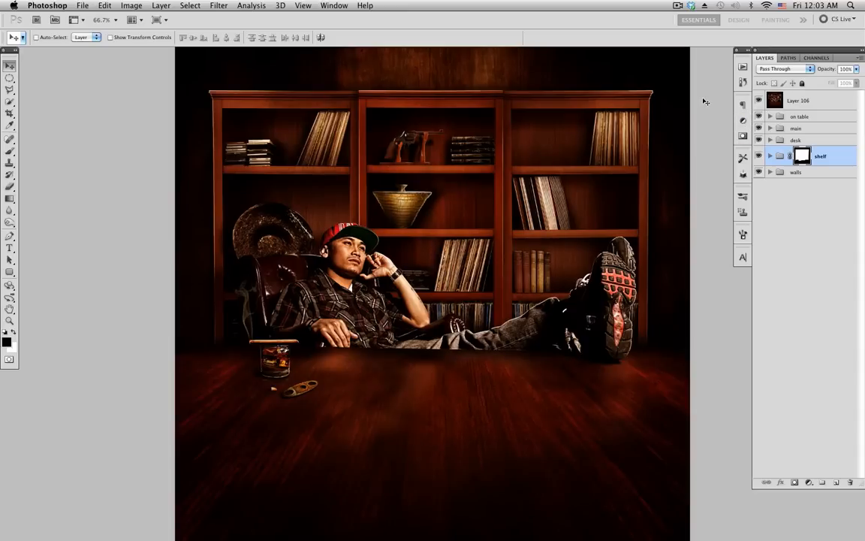
pyautogui.click(817, 106)
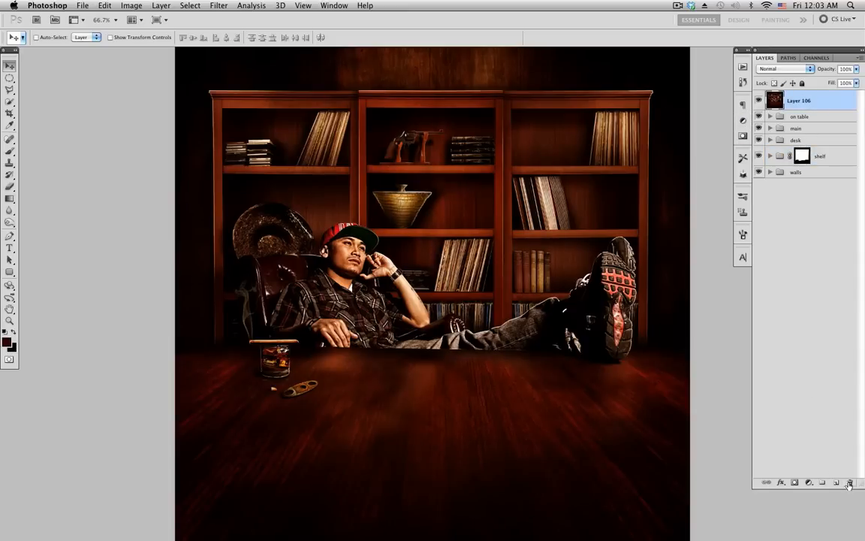
pyautogui.press('Delete')
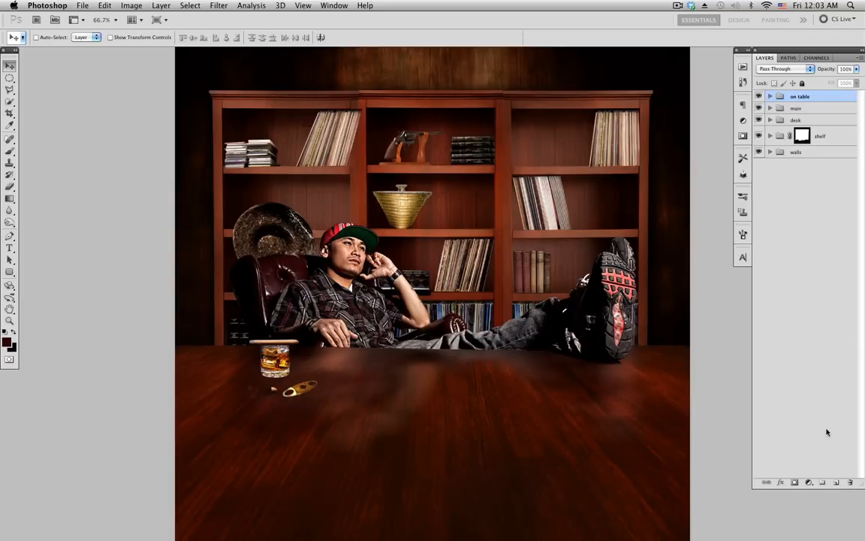
# Create a new layer group above the "on table" group and name it "adj".
pyautogui.click(823, 483)
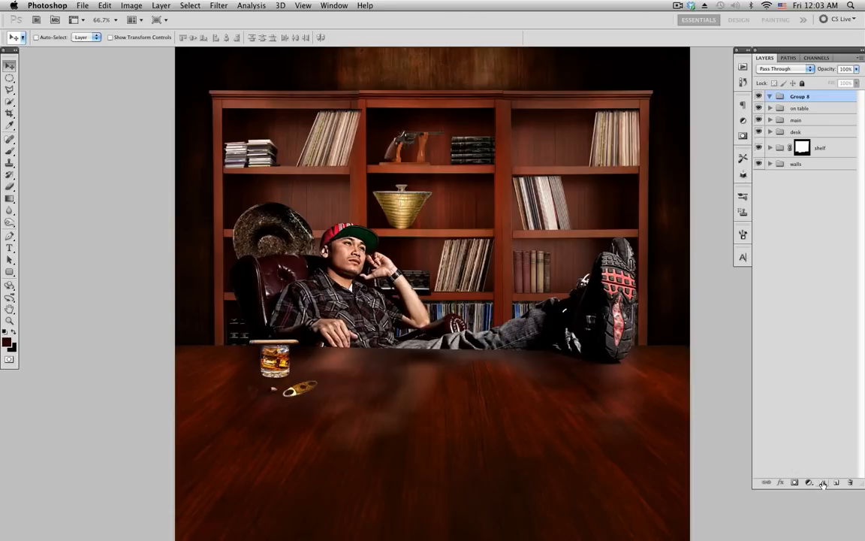
pyautogui.doubleClick(800, 96)
pyautogui.write('dj')
pyautogui.press('Return')
# Add a Hue/Saturation adjustment layer with default settings inside the adj group and set its blend mode to Soft Light.
pyautogui.click(810, 484)
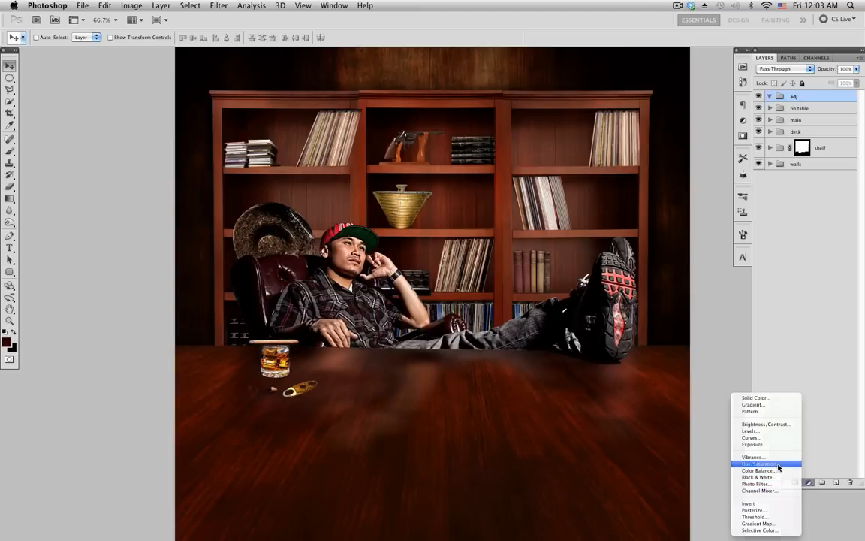
pyautogui.click(782, 464)
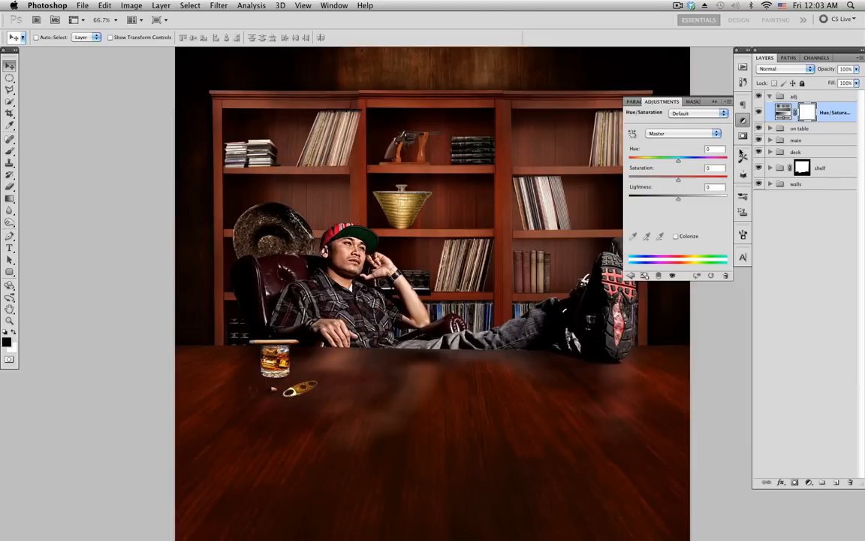
pyautogui.click(743, 120)
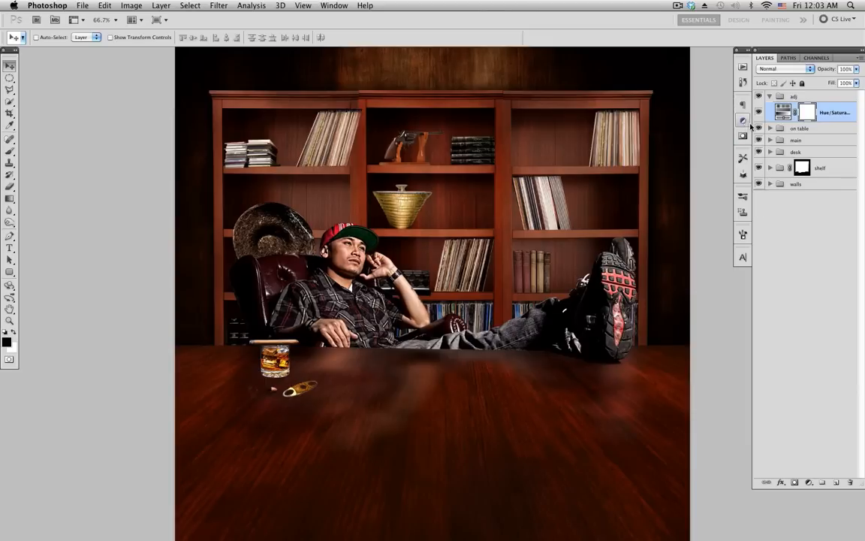
pyautogui.click(780, 70)
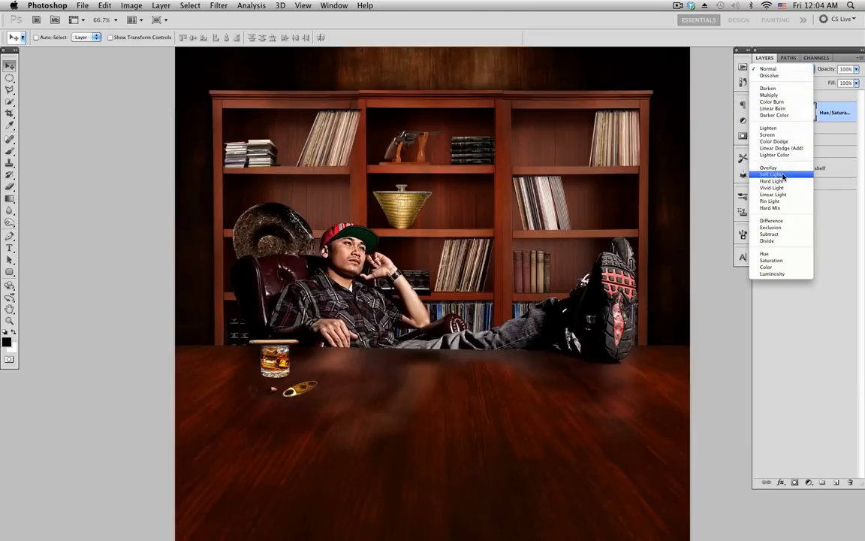
pyautogui.click(783, 176)
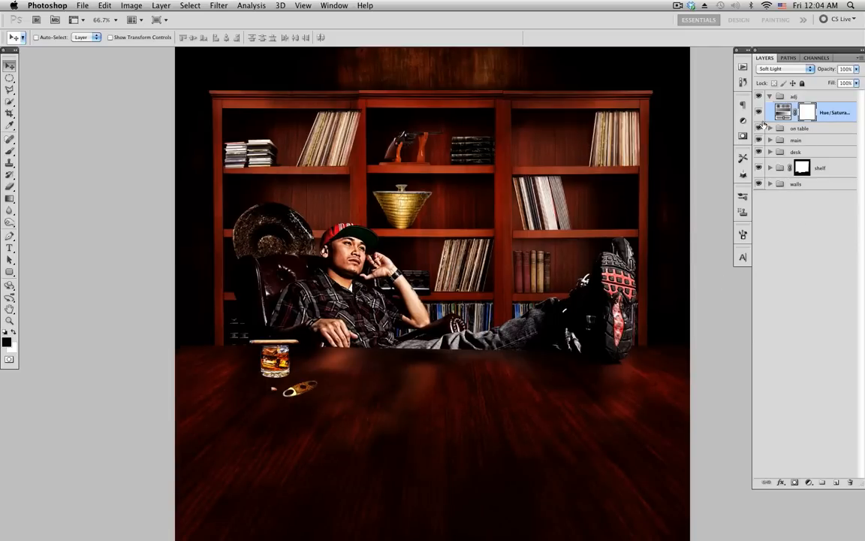
# Reduce the Hue/Saturation layer's opacity to 18% and toggle its visibility to compare the effect.
pyautogui.click(787, 111)
pyautogui.moveTo(857, 71); pyautogui.dragTo(815, 82)
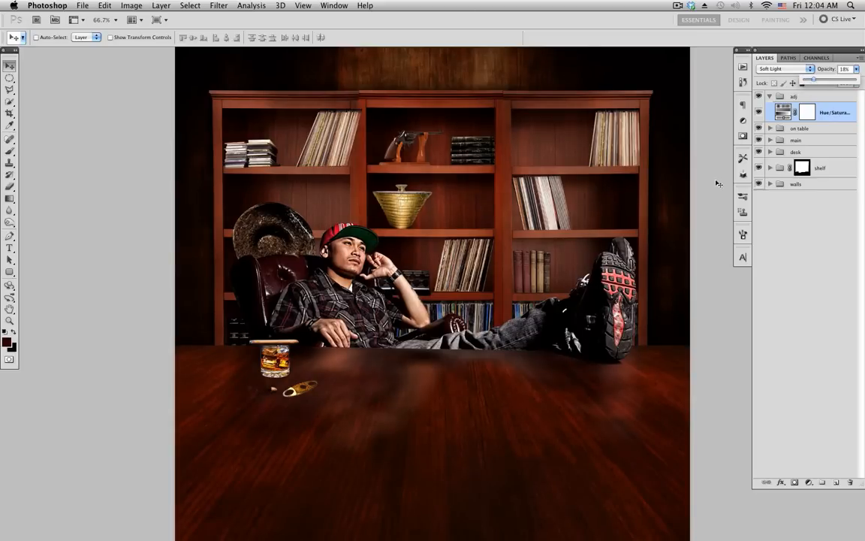
pyautogui.click(759, 113)
pyautogui.click(759, 113)
pyautogui.click(759, 112)
pyautogui.click(758, 112)
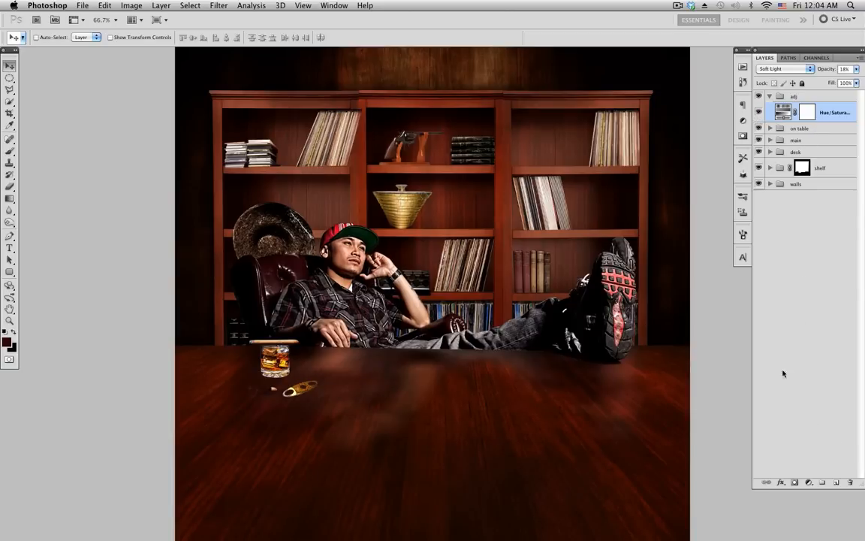
# Add a new layer above the Hue/Saturation adjustment and fill it with neutral gray, RGB 127, 127, 127.
pyautogui.click(837, 483)
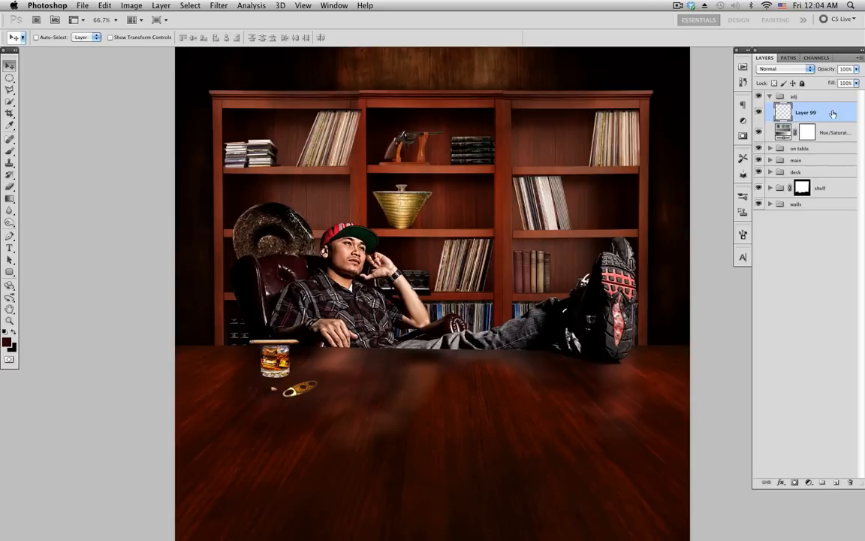
pyautogui.click(7, 343)
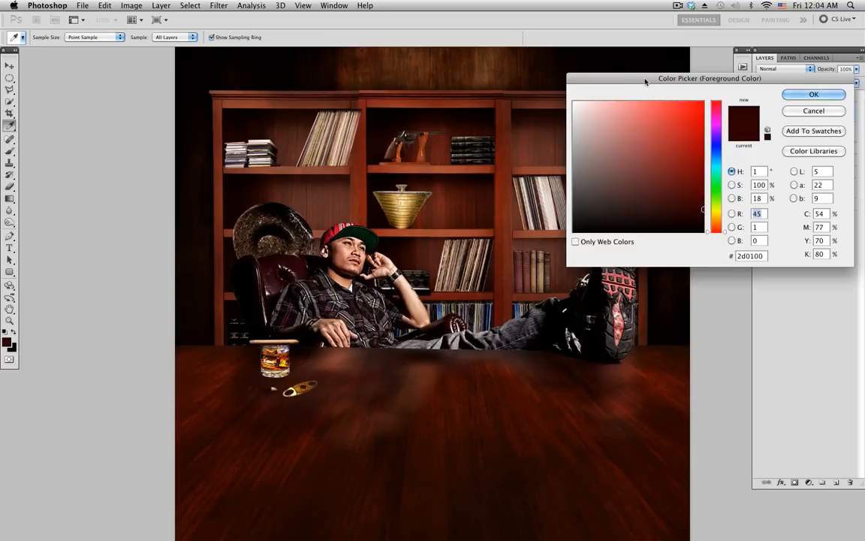
pyautogui.moveTo(648, 81); pyautogui.dragTo(469, 101)
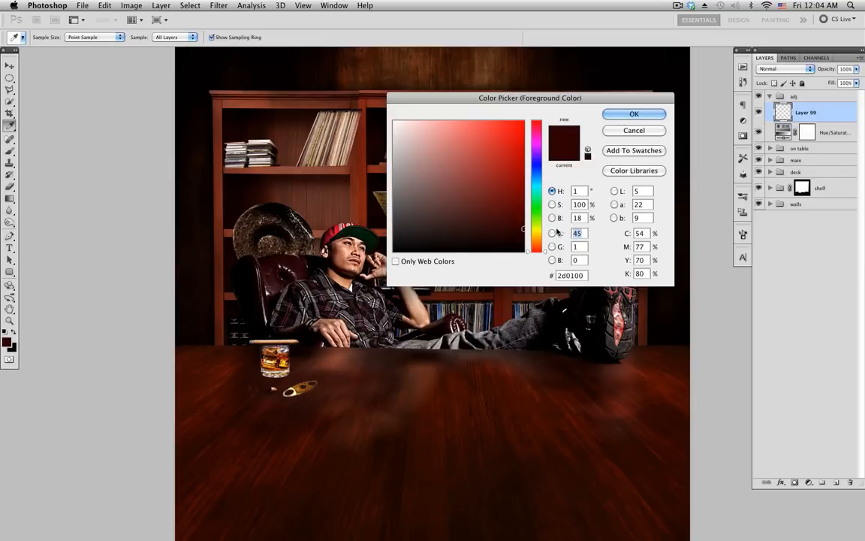
pyautogui.write('127')
pyautogui.press('Tab')
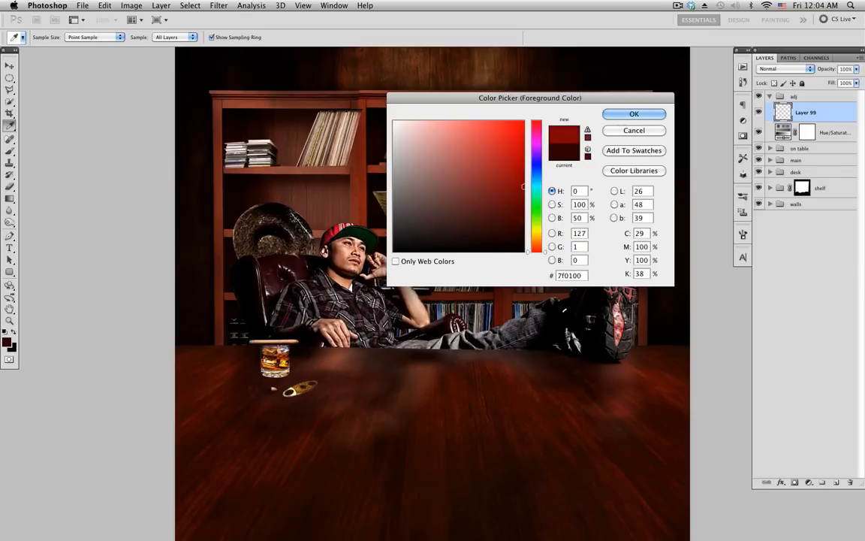
pyautogui.write('127')
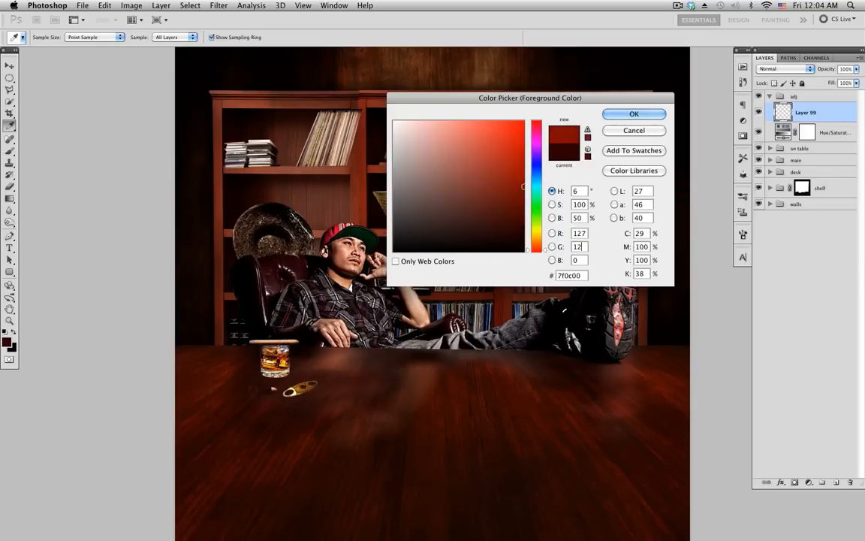
pyautogui.press('Tab')
pyautogui.write('127')
pyautogui.press('Return')
pyautogui.press('v')
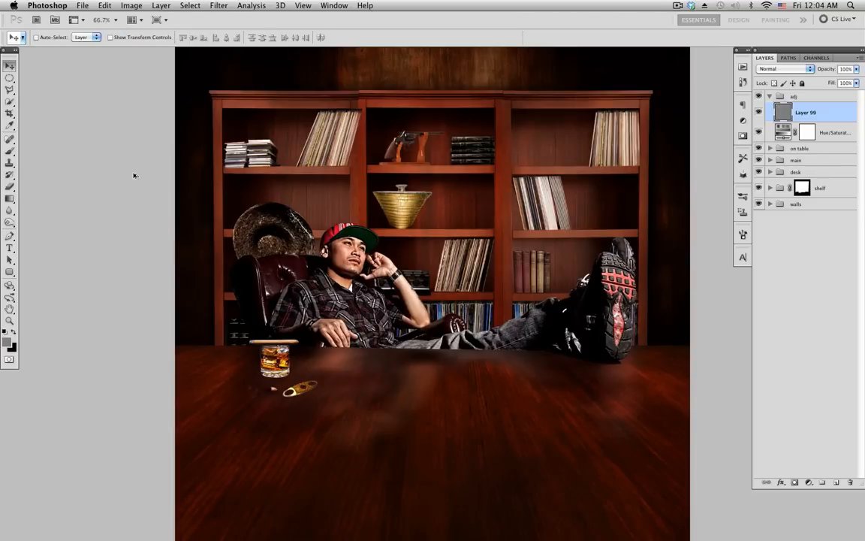
pyautogui.hotkey('alt', 'BackSpace')
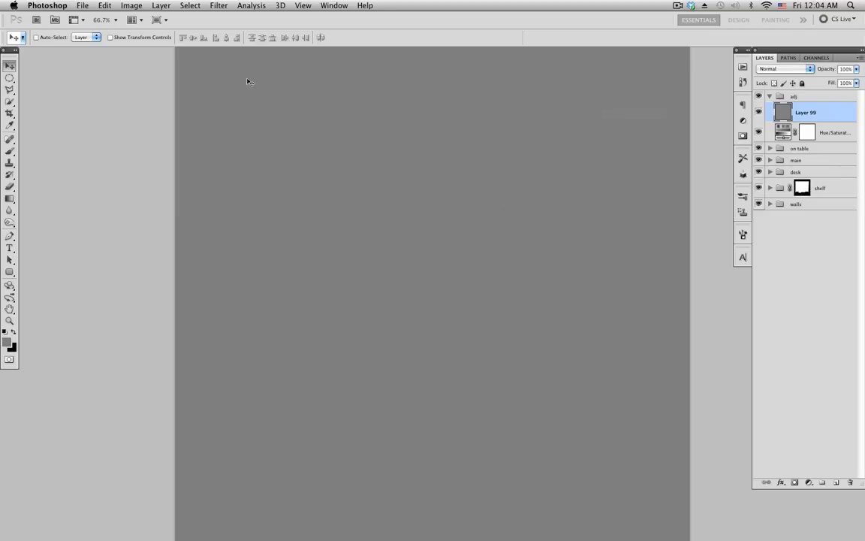
# Apply the Add Noise filter to the gray layer with 10% amount, Uniform distribution and Monochromatic enabled.
pyautogui.click(218, 6)
pyautogui.moveTo(233, 145)
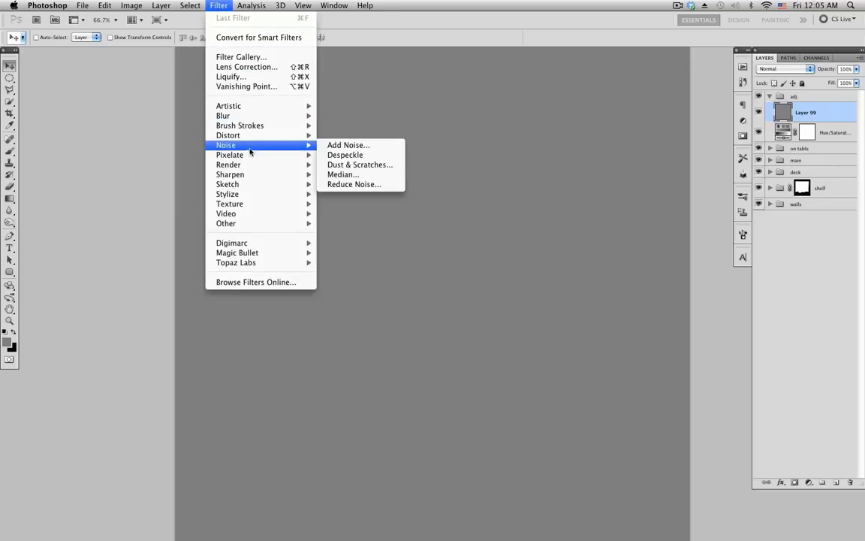
pyautogui.click(348, 145)
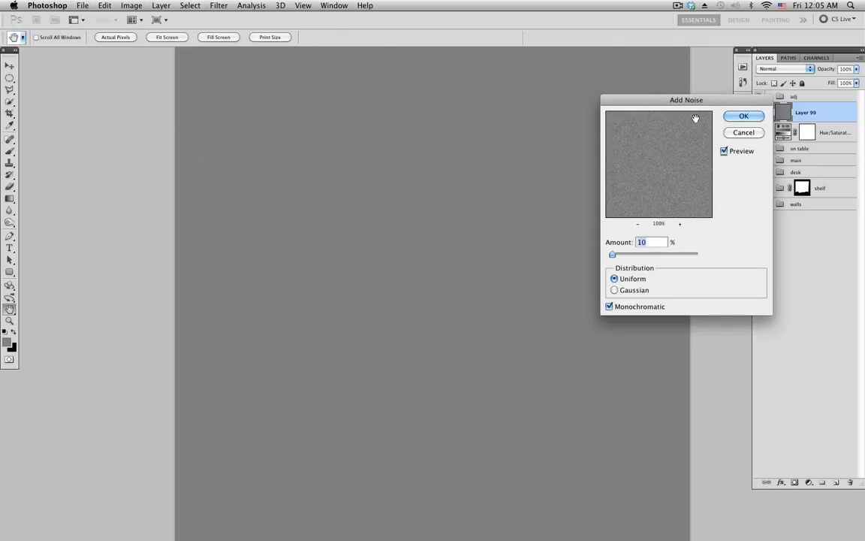
pyautogui.moveTo(703, 101); pyautogui.dragTo(593, 171)
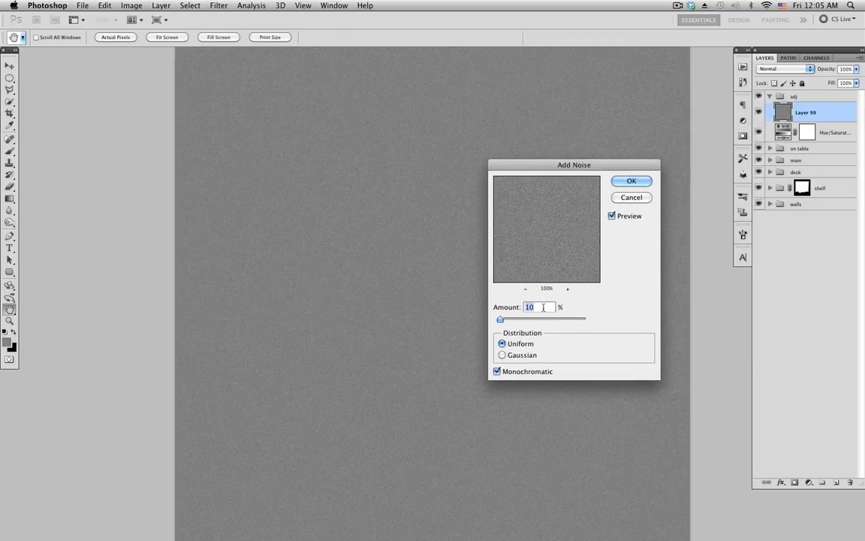
pyautogui.click(632, 182)
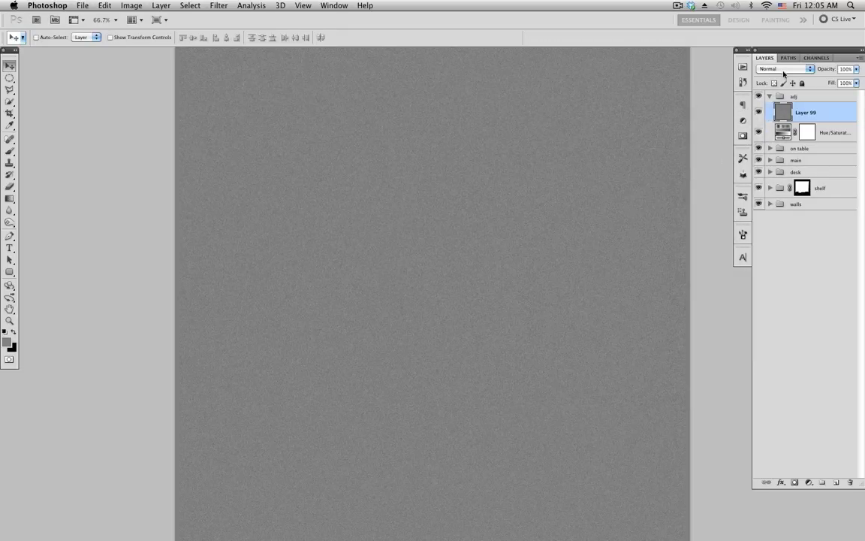
# Set the gray noise layer's blend mode to Soft Light and inspect the grain up close.
pyautogui.click(782, 70)
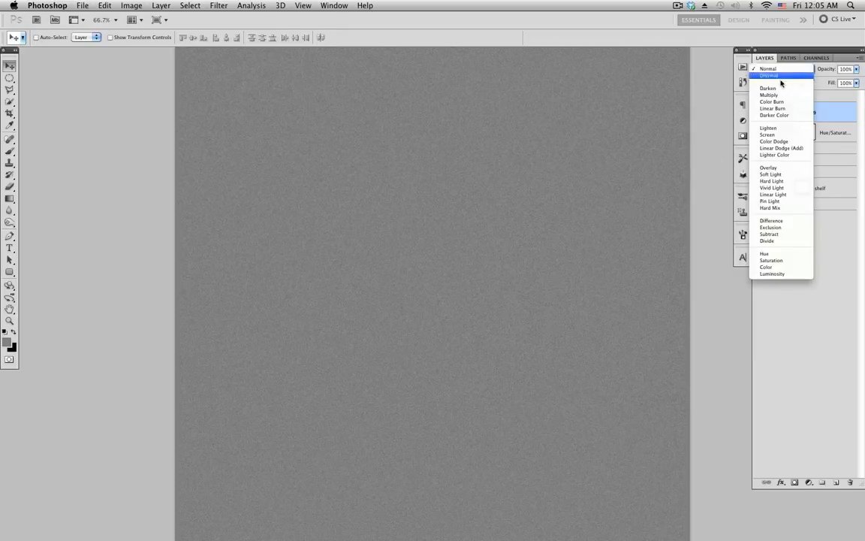
pyautogui.click(780, 175)
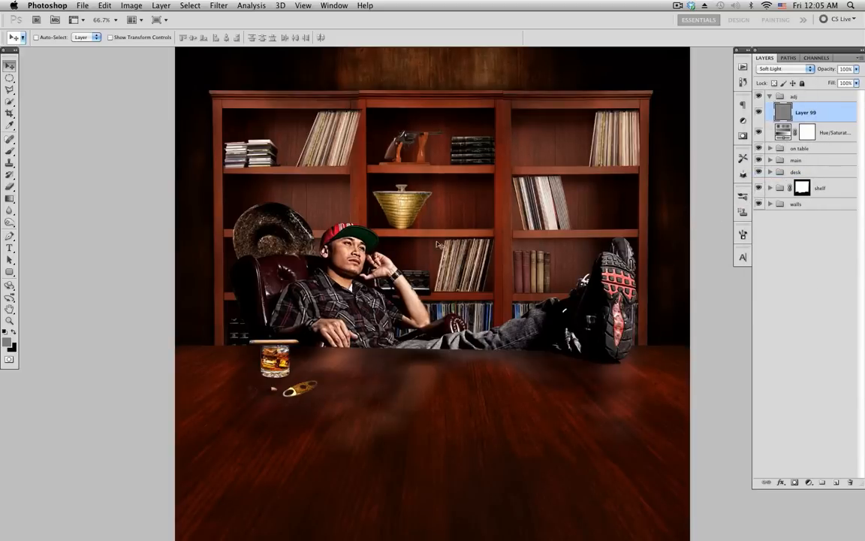
pyautogui.hotkey('ctrl', '+')
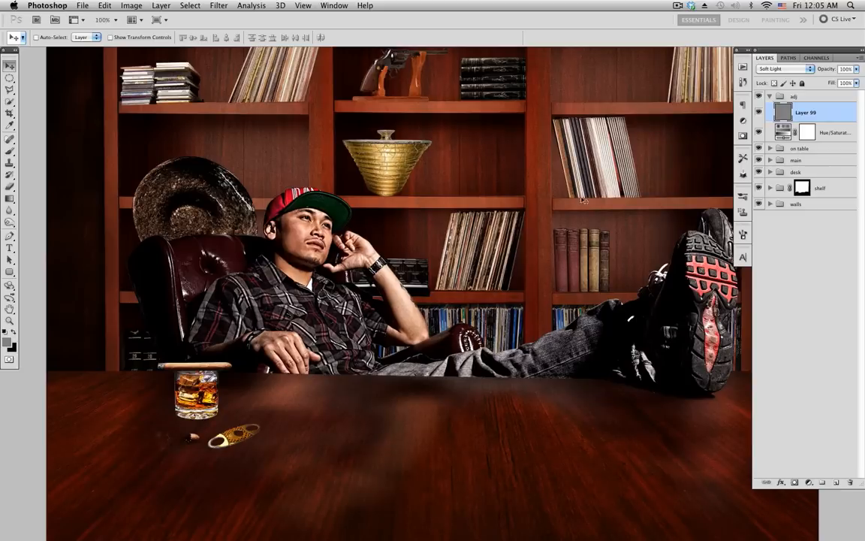
# Add a new layer directly above the Hue/Saturation adjustment and set the foreground color to brown, hex 965930.
pyautogui.click(835, 133)
pyautogui.press('super+minus')
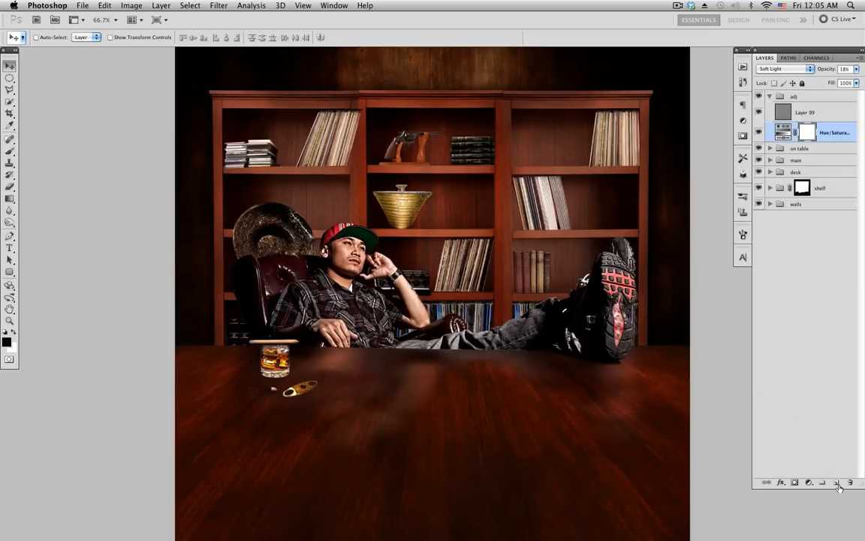
pyautogui.press('super+alt+shift+n')
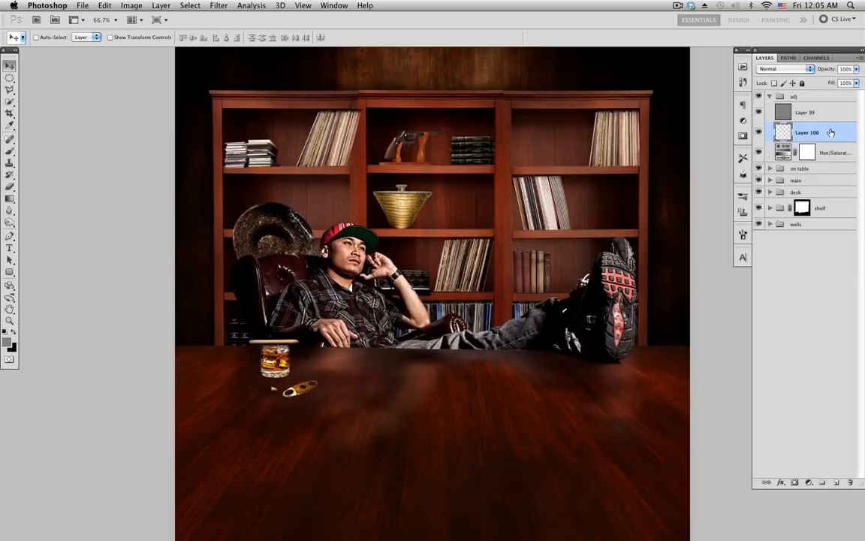
pyautogui.click(9, 344)
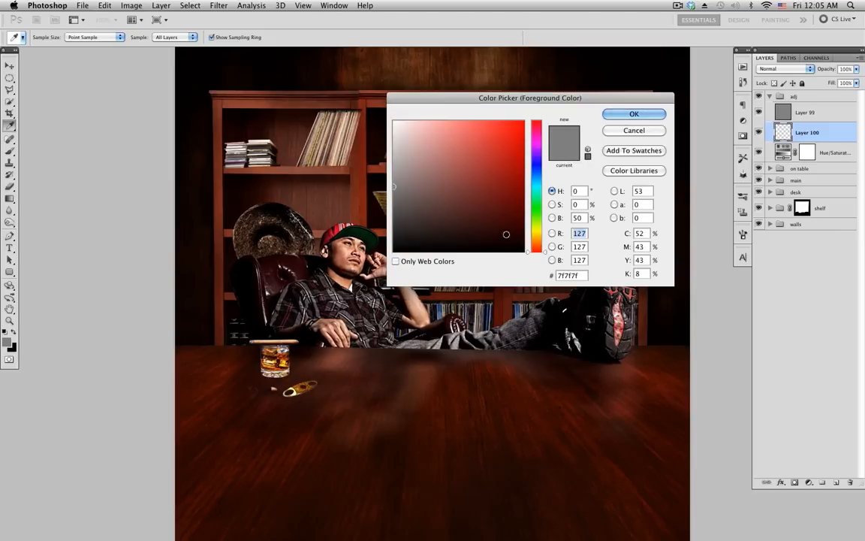
pyautogui.click(544, 248)
pyautogui.moveTo(545, 248); pyautogui.dragTo(542, 244)
pyautogui.moveTo(488, 220); pyautogui.dragTo(483, 174)
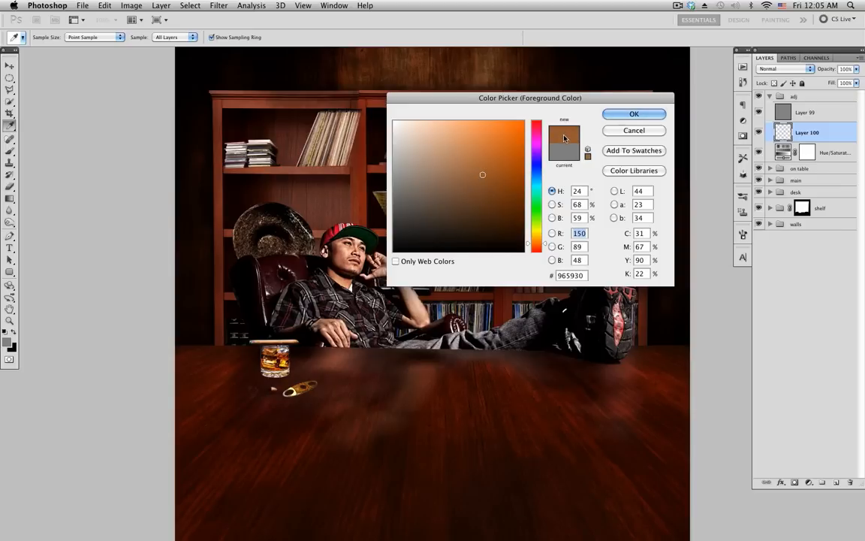
pyautogui.click(585, 275)
pyautogui.click(632, 115)
pyautogui.press('v')
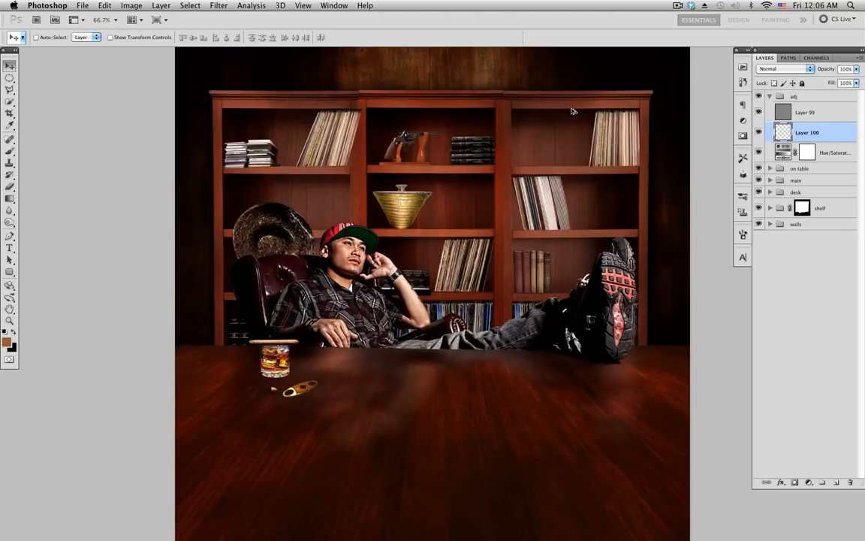
# Fill the new layer with the brown foreground color and set its blend mode to Soft Light.
pyautogui.hotkey('alt', 'BackSpace')
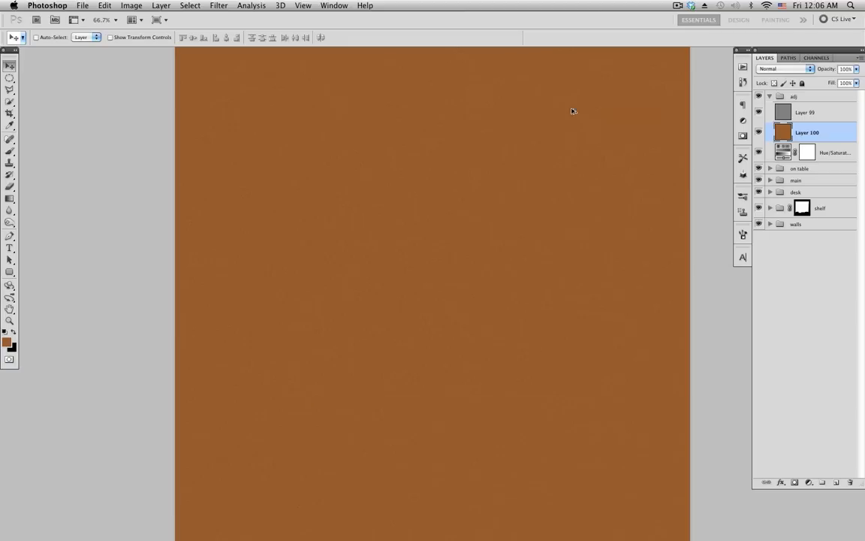
pyautogui.click(793, 71)
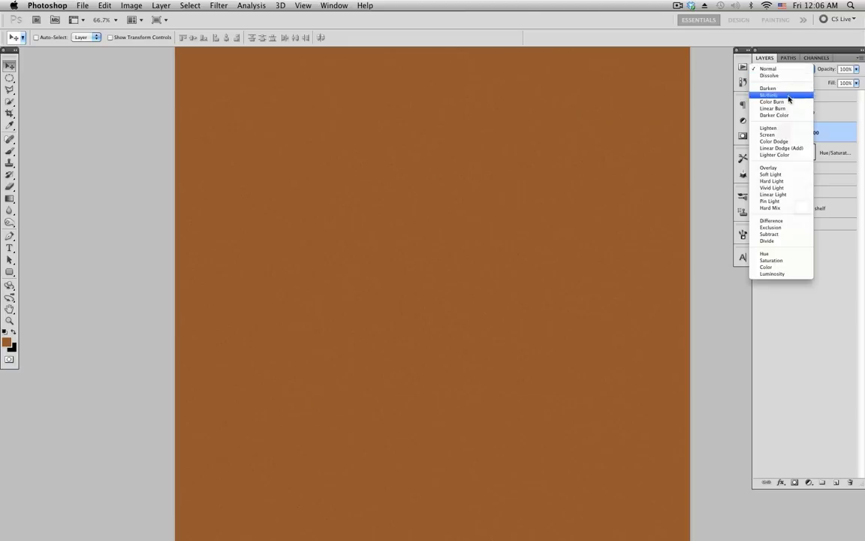
pyautogui.click(795, 169)
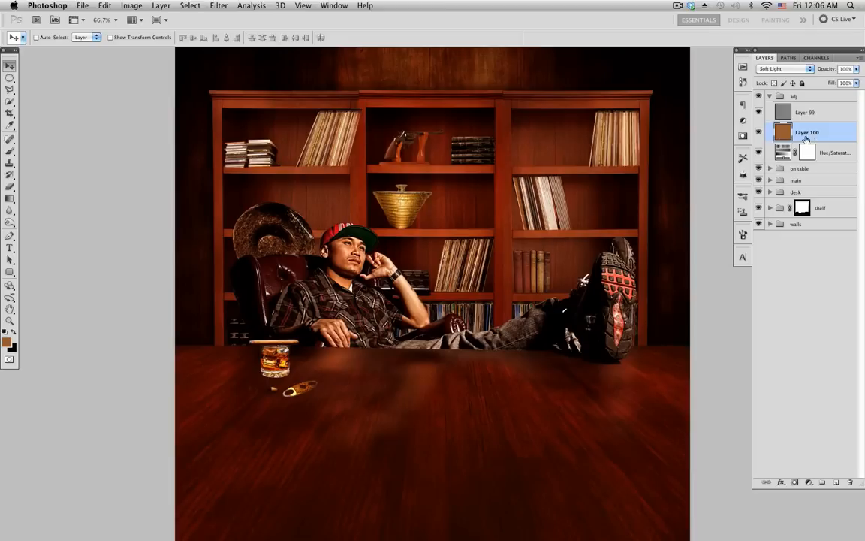
# Move the brown fill layer below the Hue/Saturation adjustment and increase that adjustment's opacity for stronger contrast.
pyautogui.moveTo(806, 140); pyautogui.dragTo(826, 159)
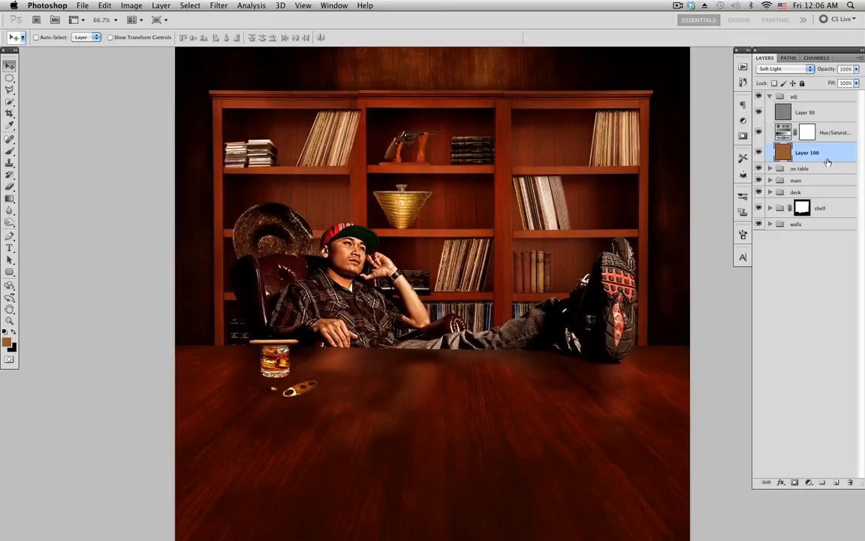
pyautogui.click(781, 133)
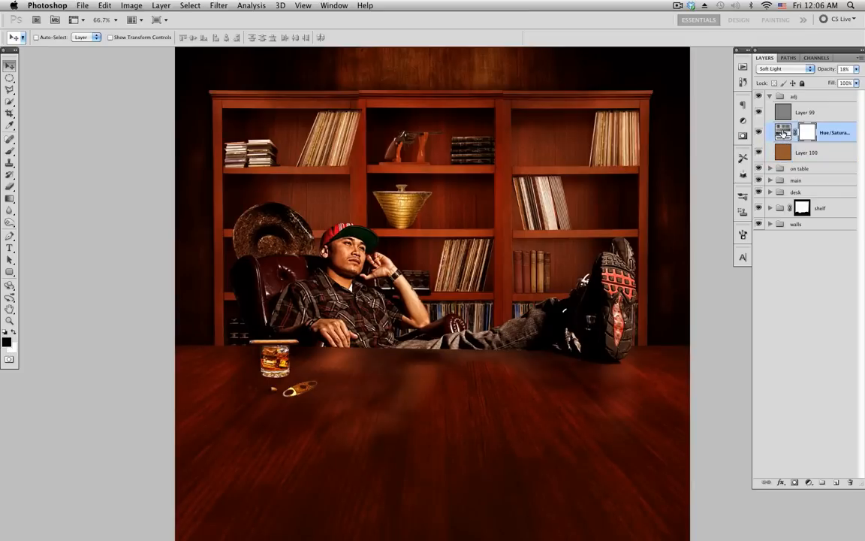
pyautogui.click(784, 133)
pyautogui.click(856, 69)
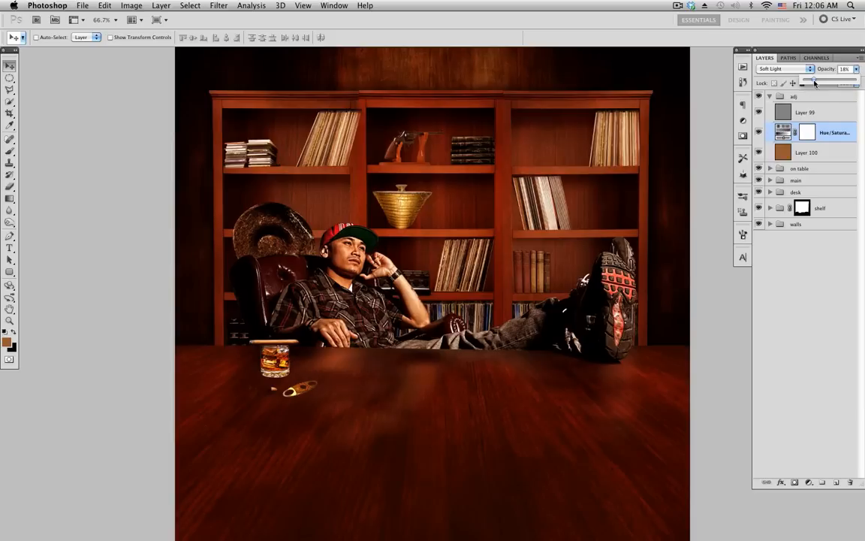
pyautogui.moveTo(818, 81); pyautogui.dragTo(833, 81)
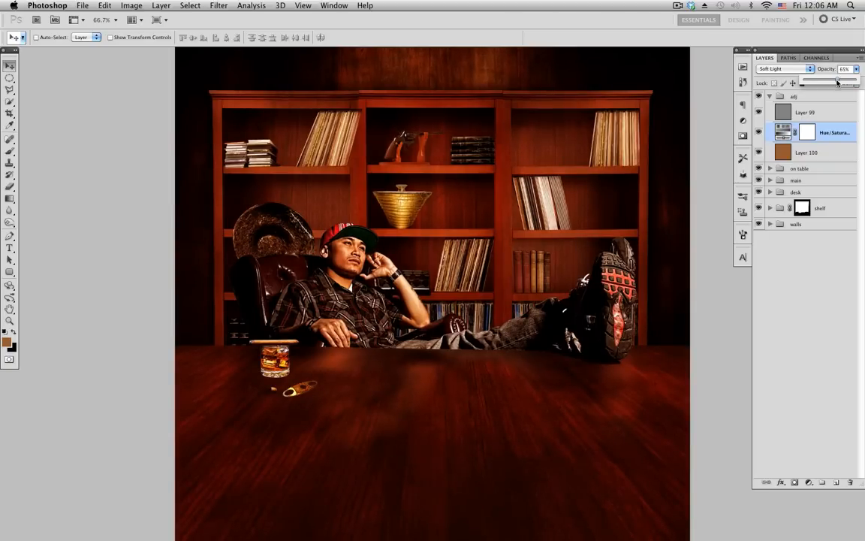
pyautogui.moveTo(838, 81); pyautogui.dragTo(829, 82)
# Collapse the "adj" group and toggle its visibility to compare the image with and without the color treatment.
pyautogui.click(827, 96)
pyautogui.click(769, 96)
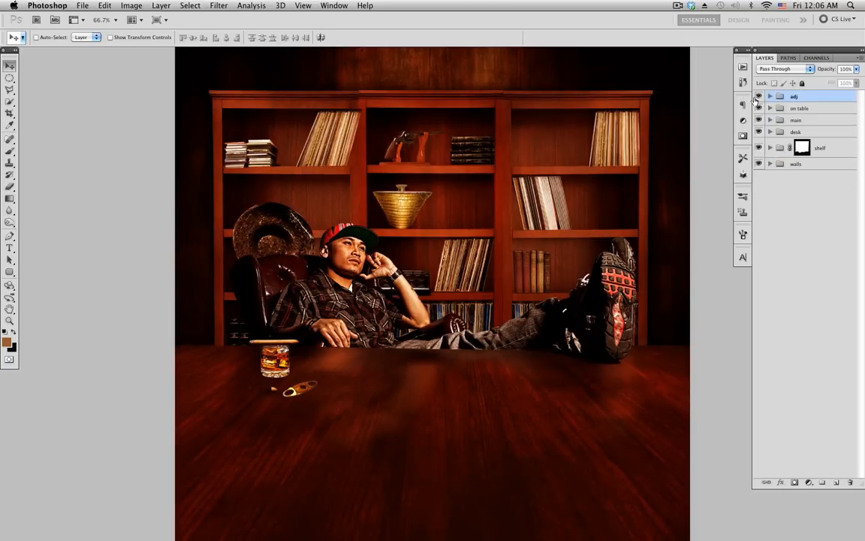
pyautogui.click(759, 97)
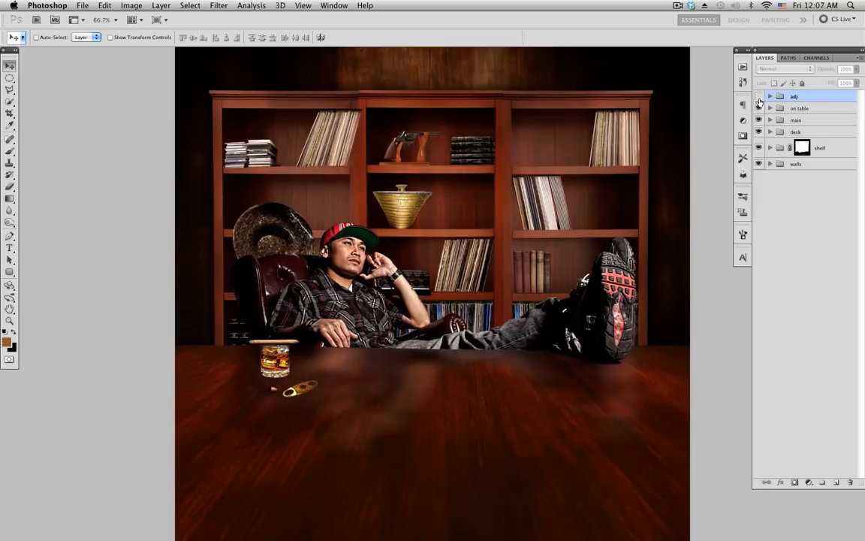
pyautogui.click(759, 98)
pyautogui.click(759, 99)
pyautogui.click(759, 98)
pyautogui.click(759, 98)
pyautogui.click(759, 99)
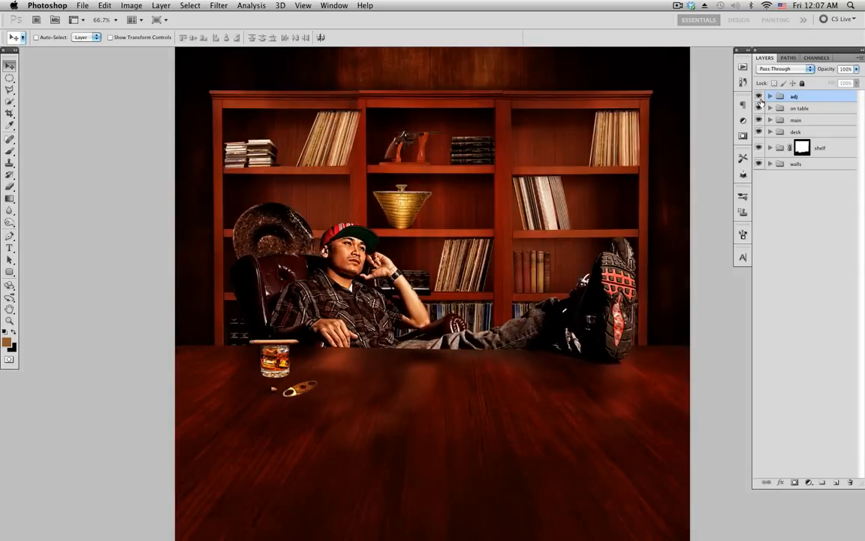
# Hide the on table, main, desk and shelf groups to view the walls alone, and show the shelf group again.
pyautogui.click(760, 108)
pyautogui.click(760, 109)
pyautogui.moveTo(759, 109); pyautogui.dragTo(759, 148)
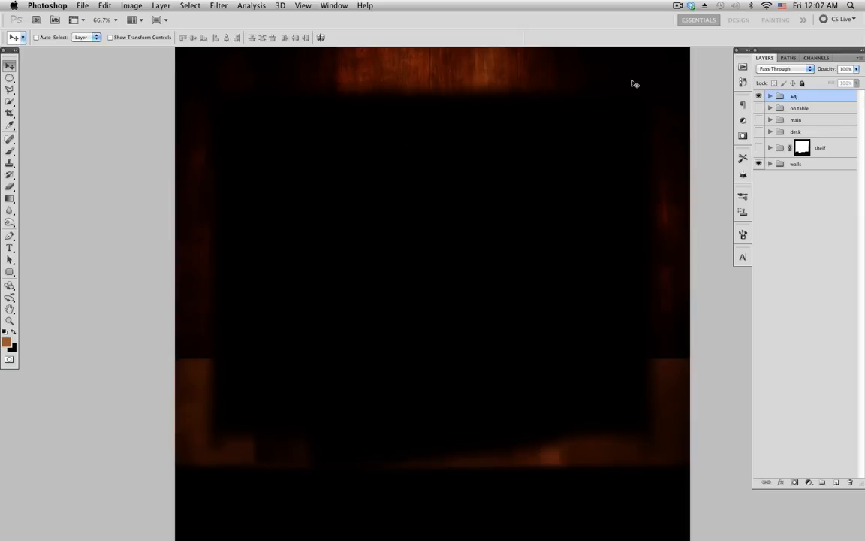
pyautogui.click(759, 148)
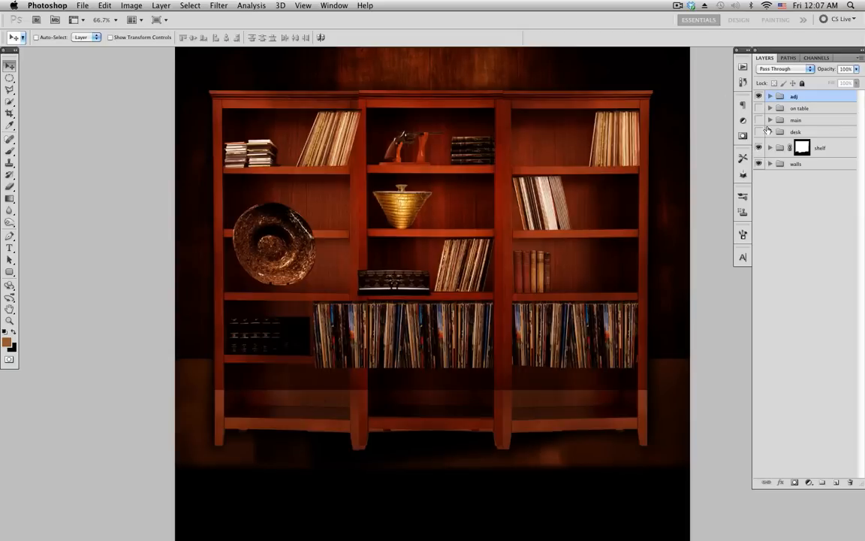
# Expand the shelf group and toggle its items subgroup to compare the empty and filled bookshelf.
pyautogui.click(770, 148)
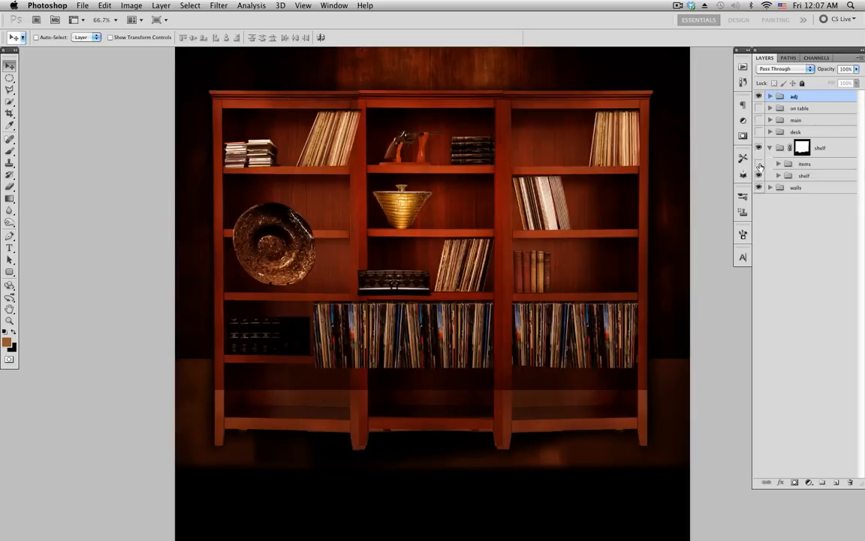
pyautogui.click(759, 163)
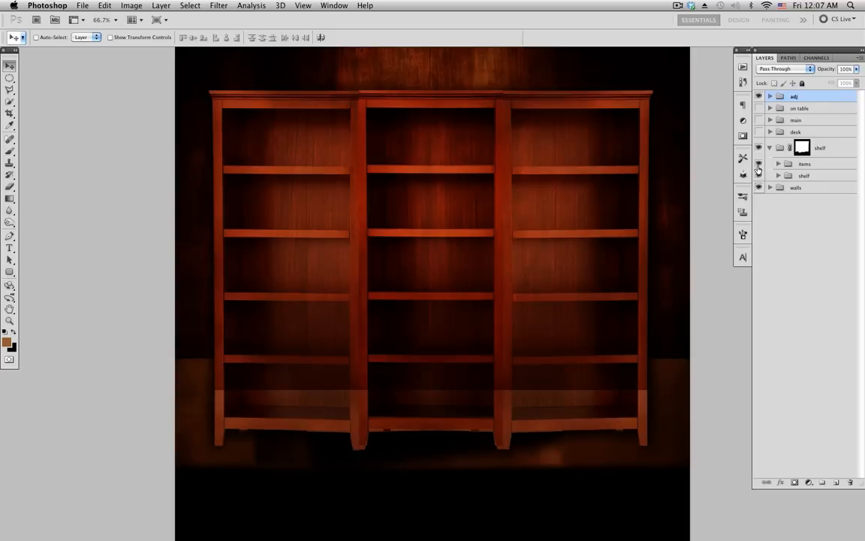
pyautogui.click(759, 165)
pyautogui.click(760, 165)
pyautogui.click(759, 165)
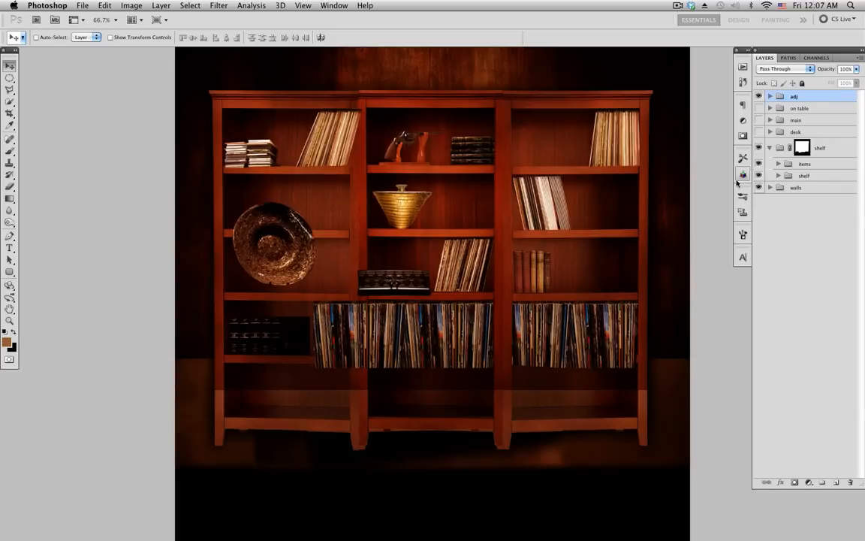
# Expand the items subgroup, hide each shelf object from round to book one by one, and show them all again.
pyautogui.click(779, 165)
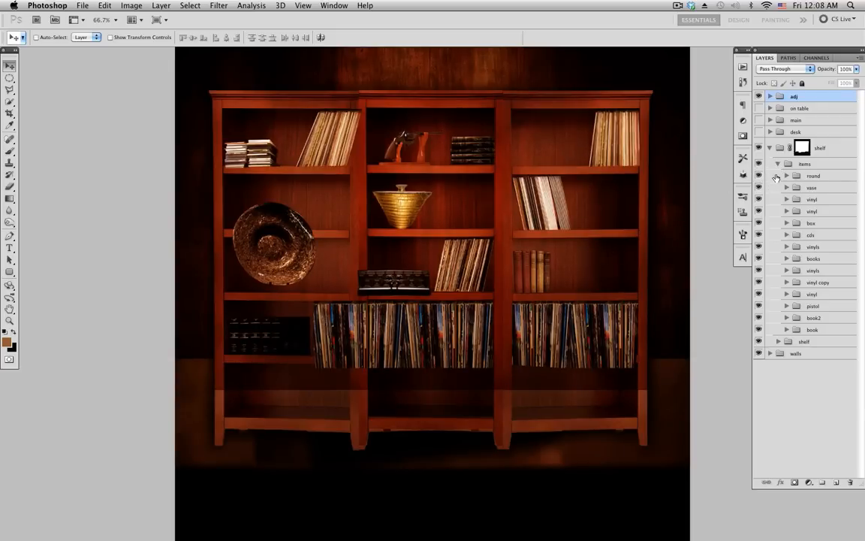
pyautogui.click(759, 176)
pyautogui.moveTo(759, 196); pyautogui.dragTo(760, 331)
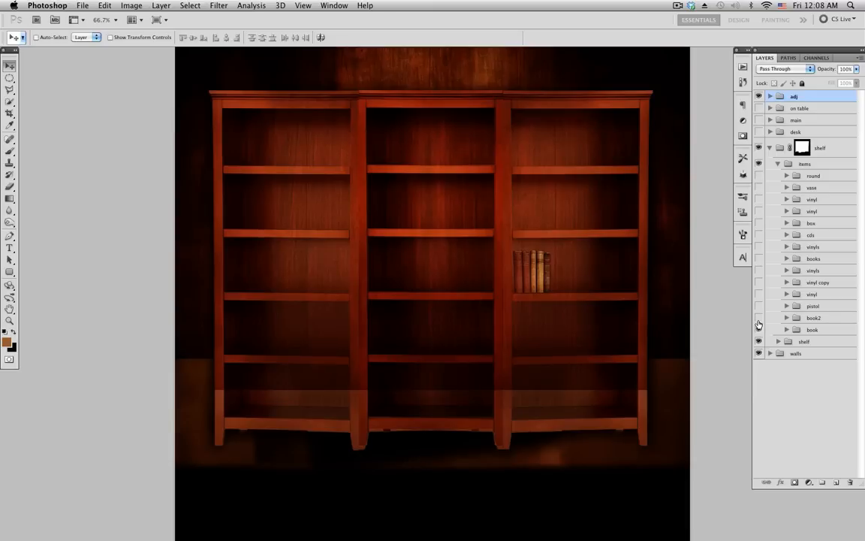
pyautogui.click(759, 329)
pyautogui.moveTo(759, 329); pyautogui.dragTo(758, 176)
pyautogui.click(770, 148)
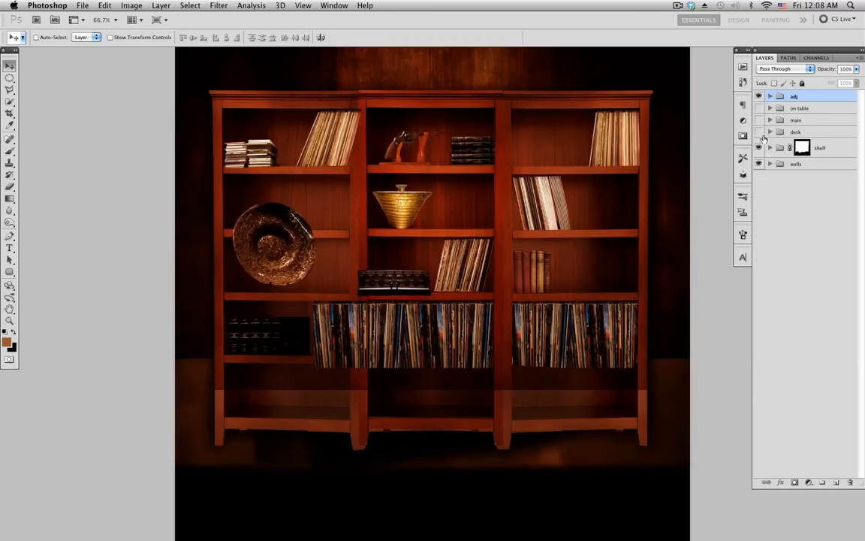
# Show the desk, main and on table groups again, one after another, to review how the scene builds up.
pyautogui.click(758, 132)
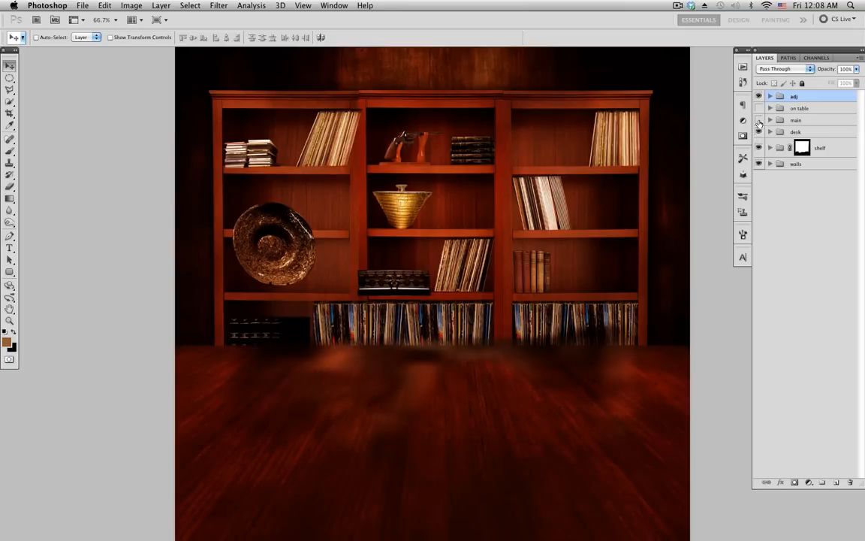
pyautogui.click(759, 120)
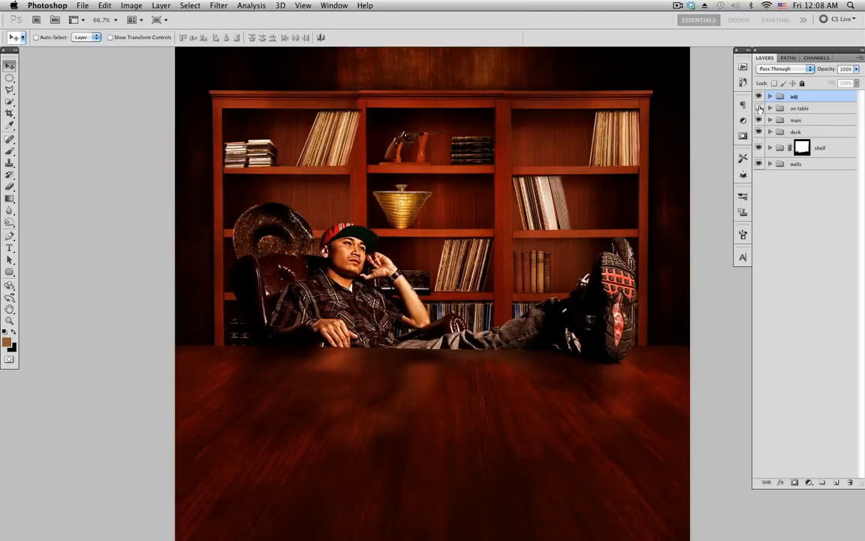
pyautogui.click(759, 108)
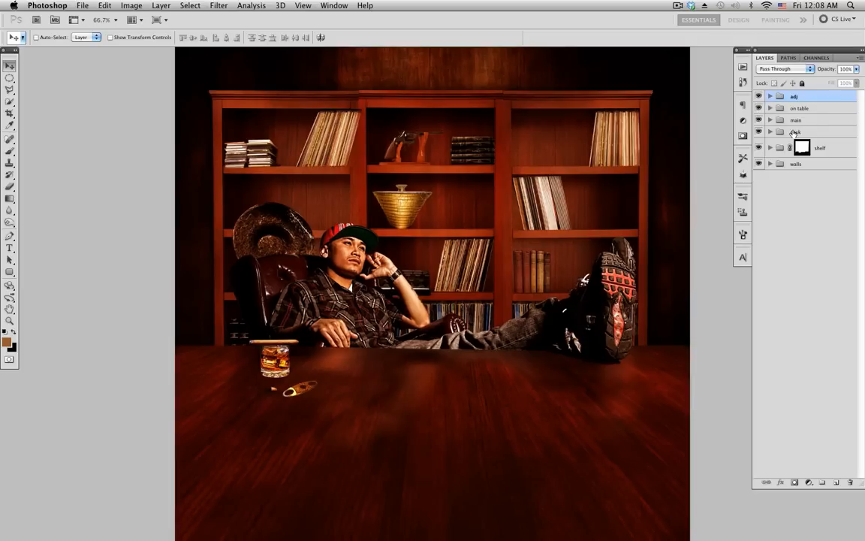
# Expand the on table group down to the drink subgroup and toggle its contents to examine the glass layer.
pyautogui.click(770, 108)
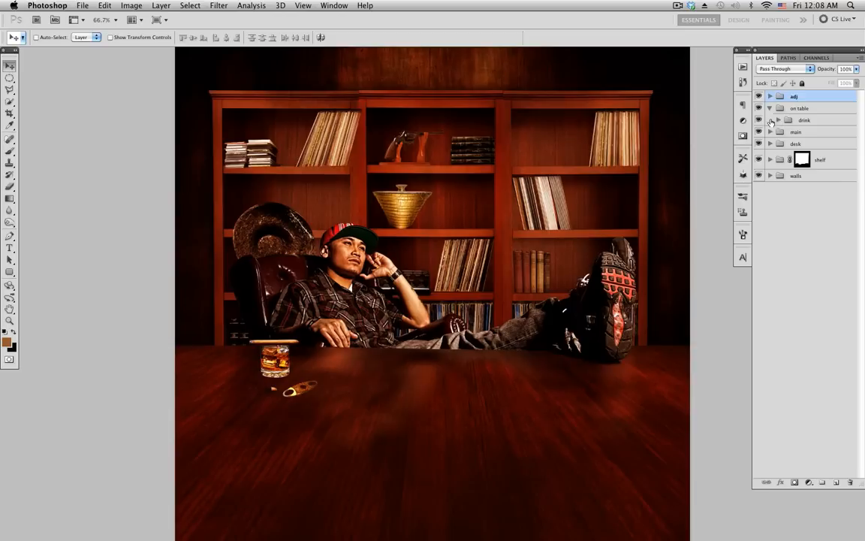
pyautogui.click(759, 120)
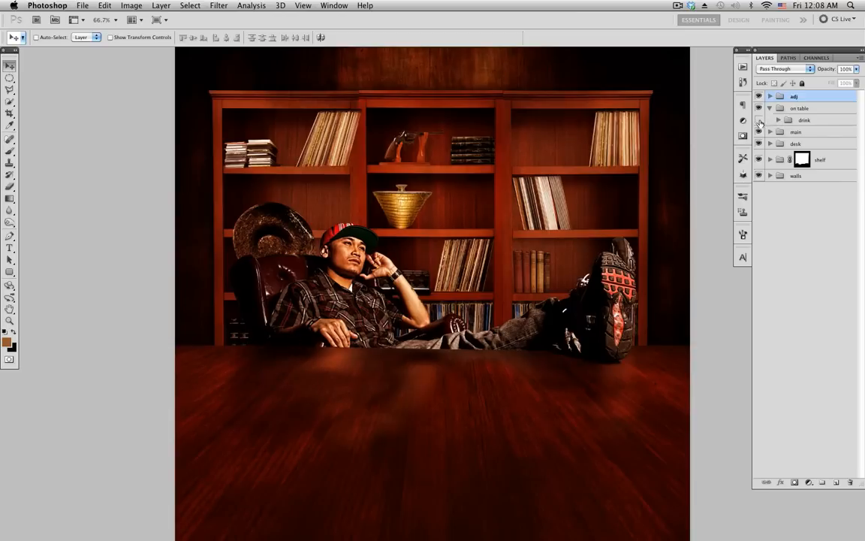
pyautogui.click(760, 121)
pyautogui.click(778, 121)
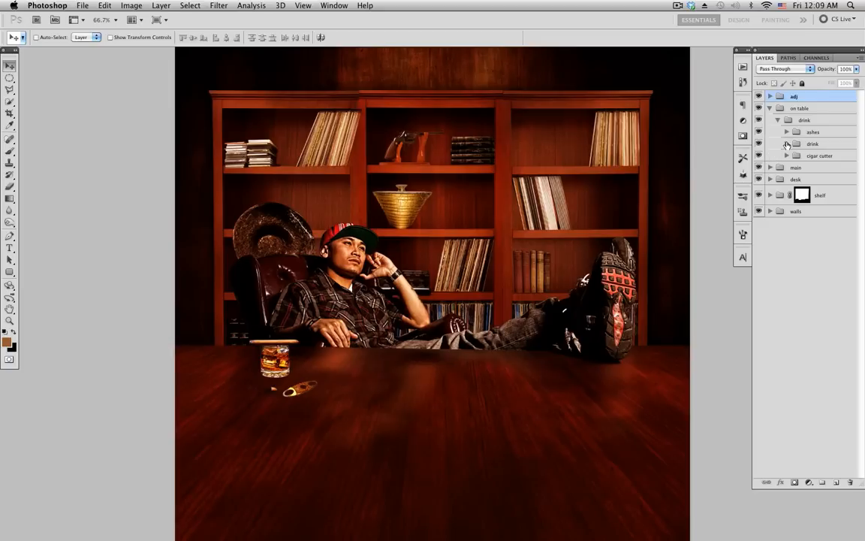
pyautogui.click(787, 144)
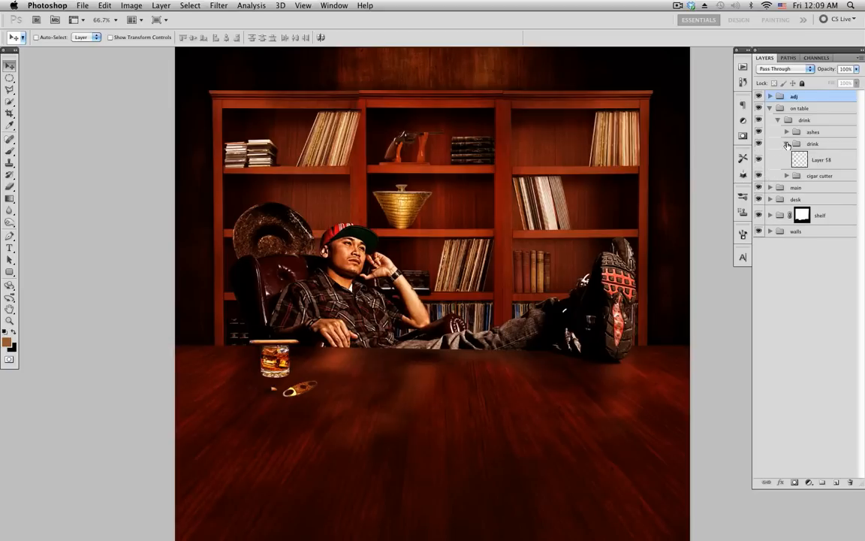
pyautogui.click(826, 161)
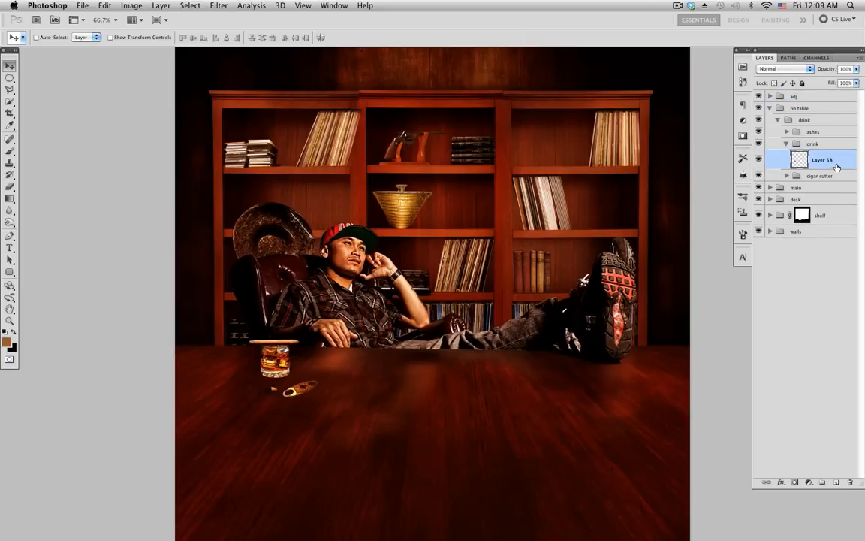
pyautogui.click(759, 159)
pyautogui.click(759, 160)
# Load the glass outline as a selection, fill it with black (000000) on a new layer above, and deselect.
pyautogui.keyDown('ctrl'); pyautogui.click(798, 160); pyautogui.keyUp('ctrl')
pyautogui.click(836, 483)
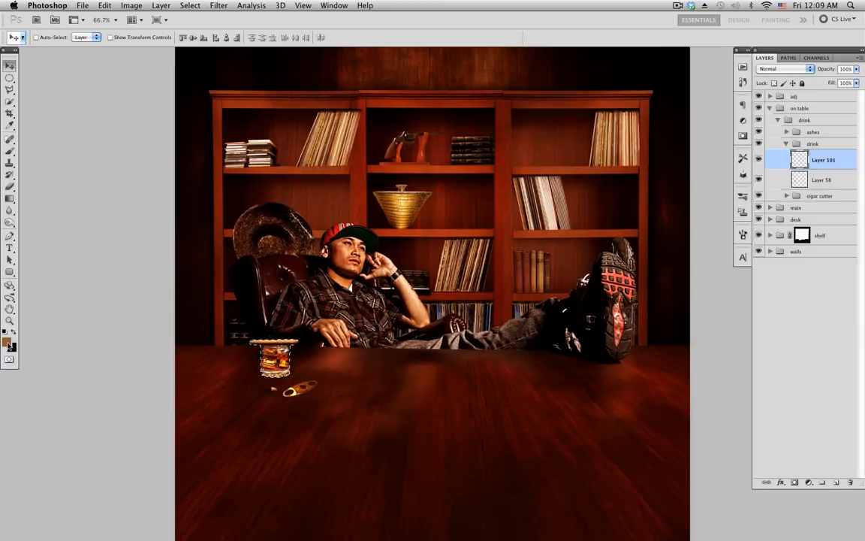
pyautogui.click(9, 342)
pyautogui.moveTo(418, 233); pyautogui.dragTo(376, 264)
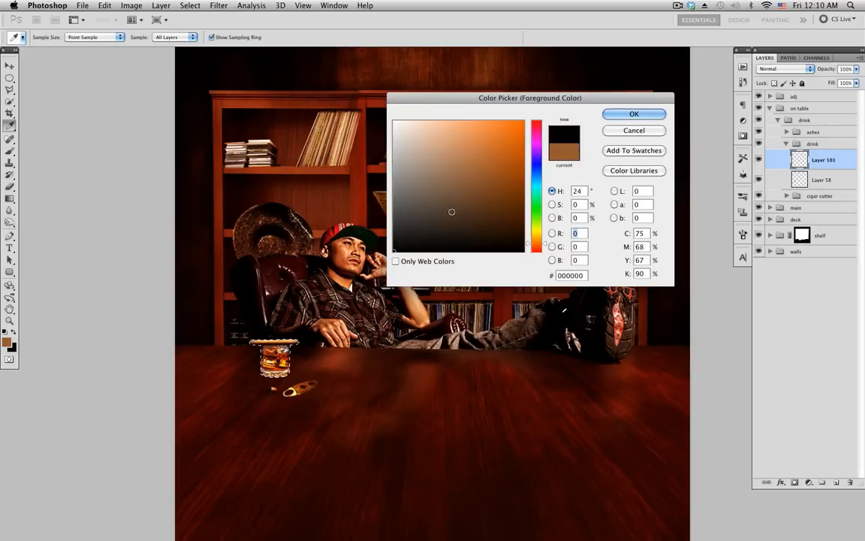
pyautogui.click(631, 115)
pyautogui.press('v')
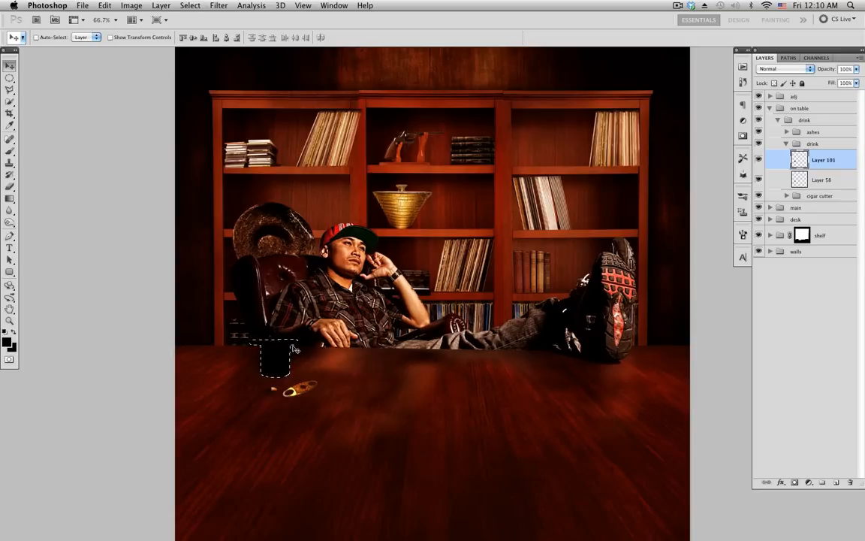
pyautogui.press('super+d')
# Erase parts of the black glass silhouette with a soft 94 px eraser at 0% hardness, leaving shading on the drink.
pyautogui.press('e')
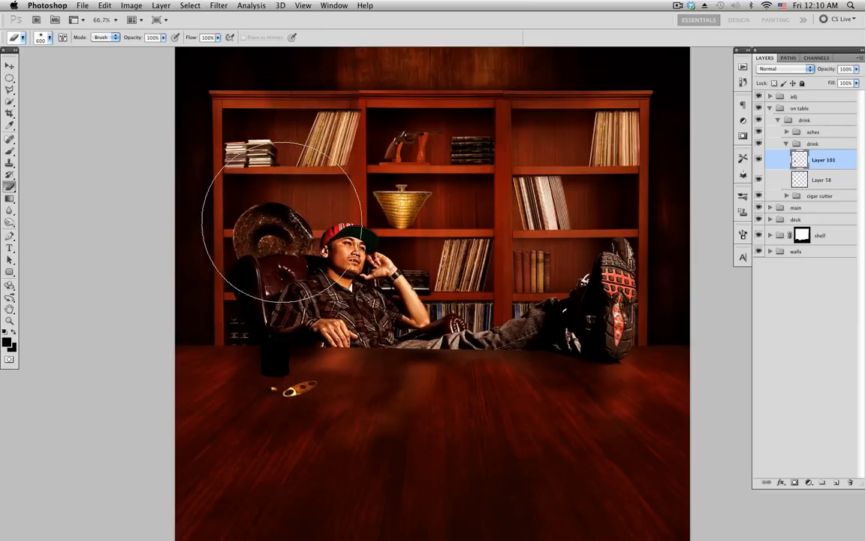
pyautogui.click(47, 37)
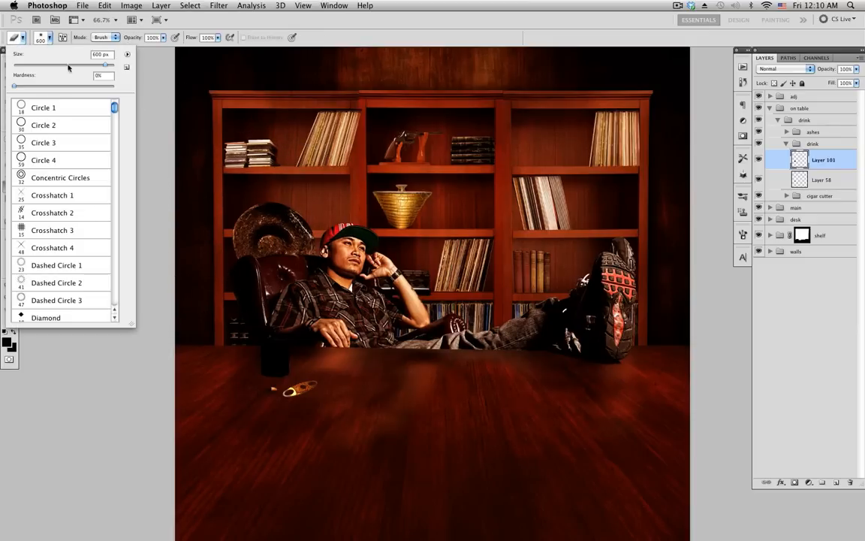
pyautogui.moveTo(104, 67)
pyautogui.mouseDown()
pyautogui.moveTo(49, 68)
pyautogui.moveTo(61, 66)
pyautogui.mouseUp()
pyautogui.moveTo(15, 87); pyautogui.dragTo(12, 88)
pyautogui.press('Return')
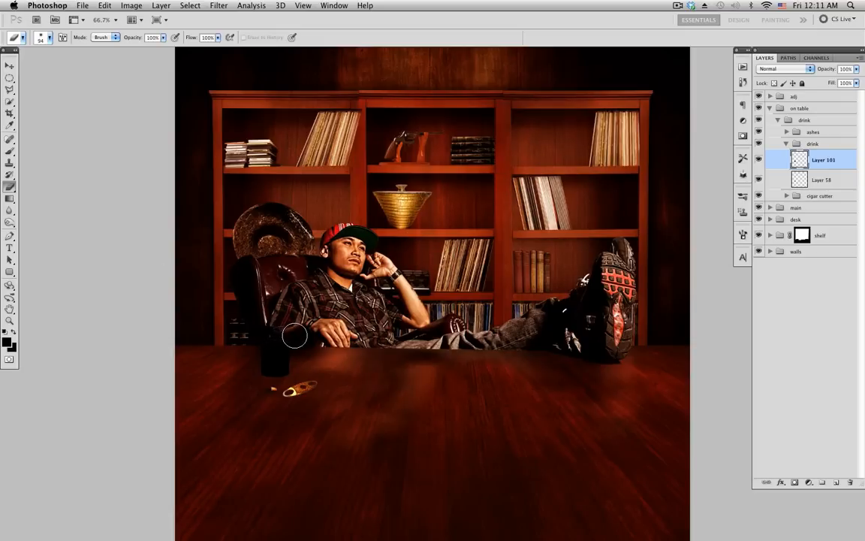
pyautogui.moveTo(289, 340)
pyautogui.mouseDown()
pyautogui.moveTo(252, 324)
pyautogui.moveTo(282, 357)
pyautogui.mouseUp()
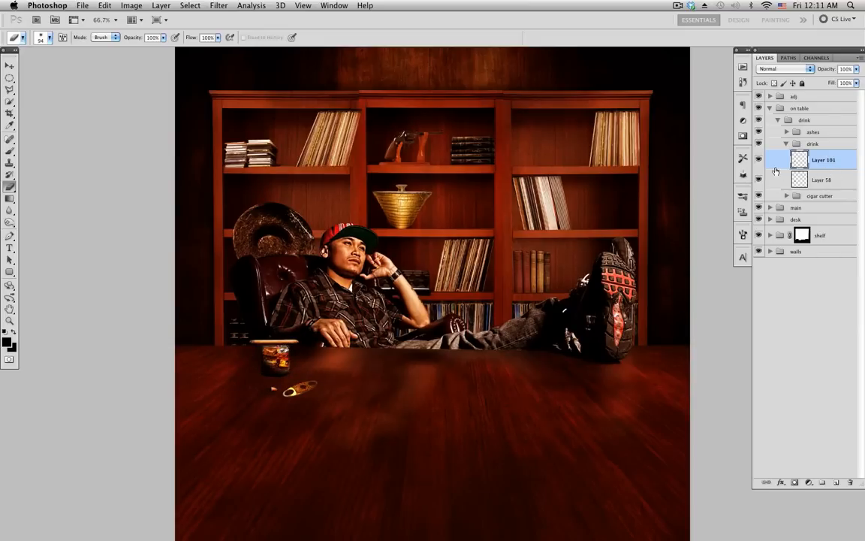
# Lower the black shading layer's opacity to 77%.
pyautogui.click(855, 71)
pyautogui.moveTo(854, 80)
pyautogui.mouseDown()
pyautogui.moveTo(800, 83)
pyautogui.moveTo(838, 78)
pyautogui.mouseUp()
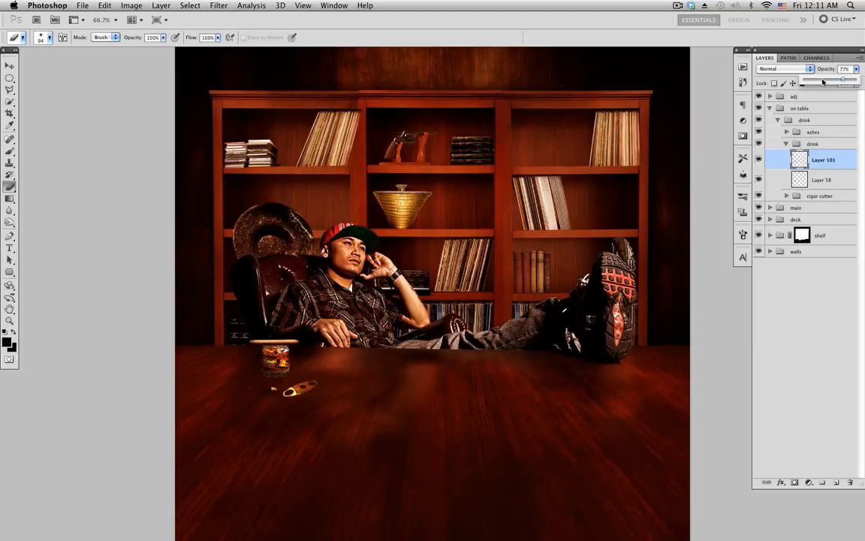
pyautogui.click(841, 160)
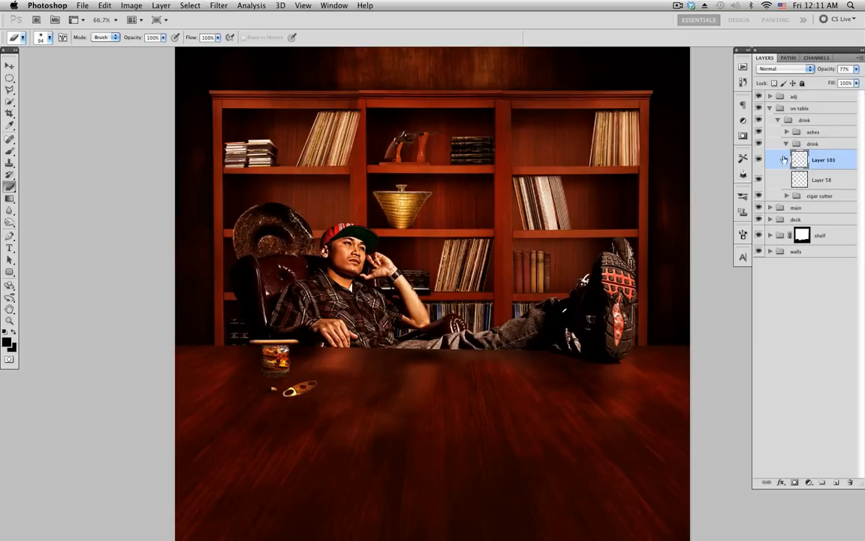
# Compare the glass with and without the black shading layer, and select the glass layer beneath it.
pyautogui.click(759, 160)
pyautogui.click(760, 160)
pyautogui.click(761, 160)
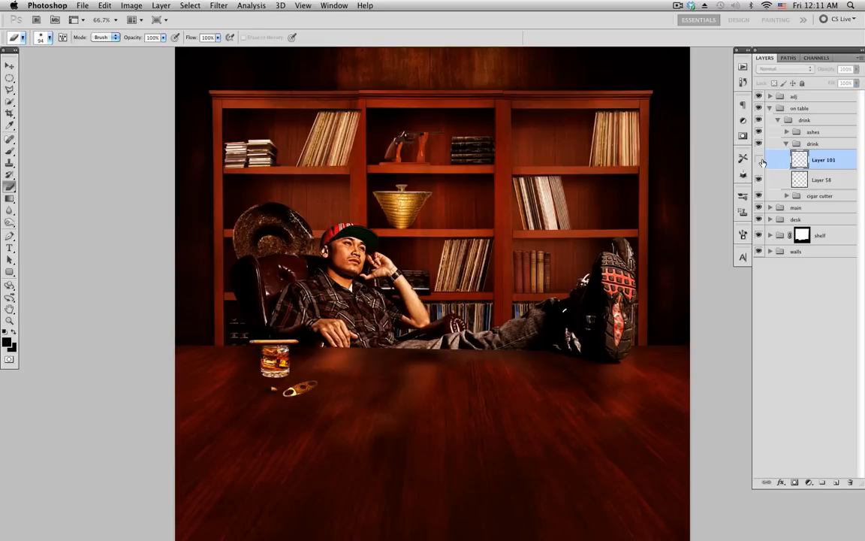
pyautogui.click(759, 160)
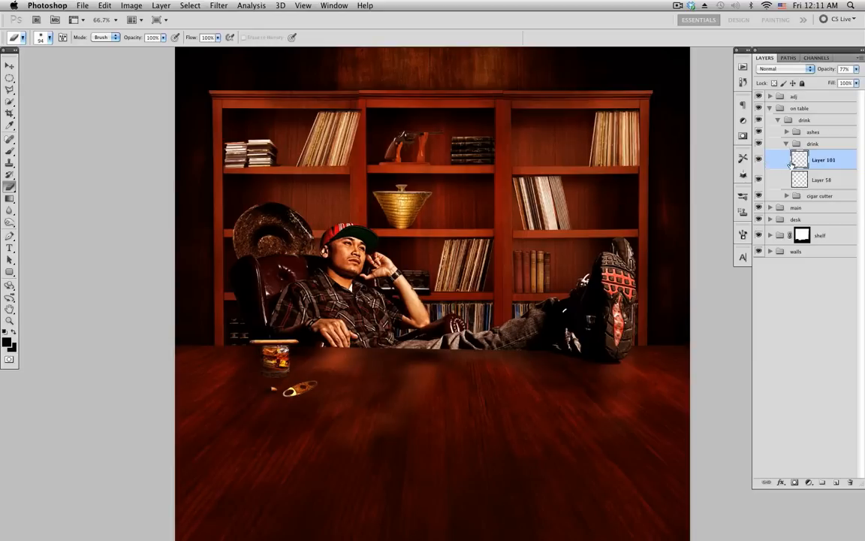
pyautogui.click(818, 181)
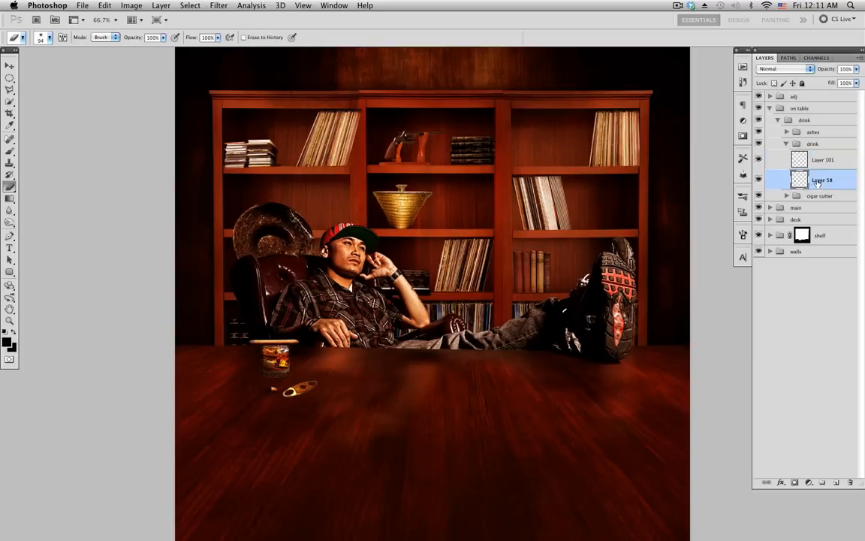
# Fill the drink glass outline with black on a new layer and place that layer directly beneath the glass layer.
pyautogui.click(759, 180)
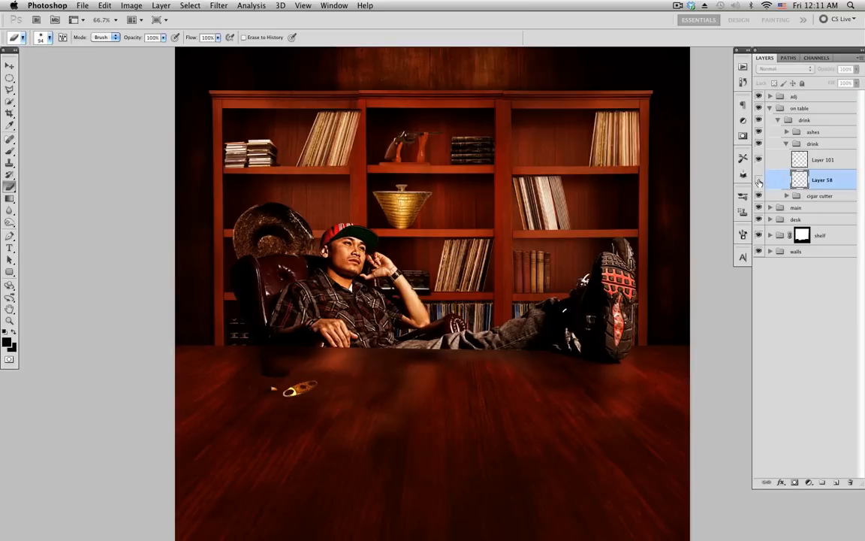
pyautogui.click(759, 181)
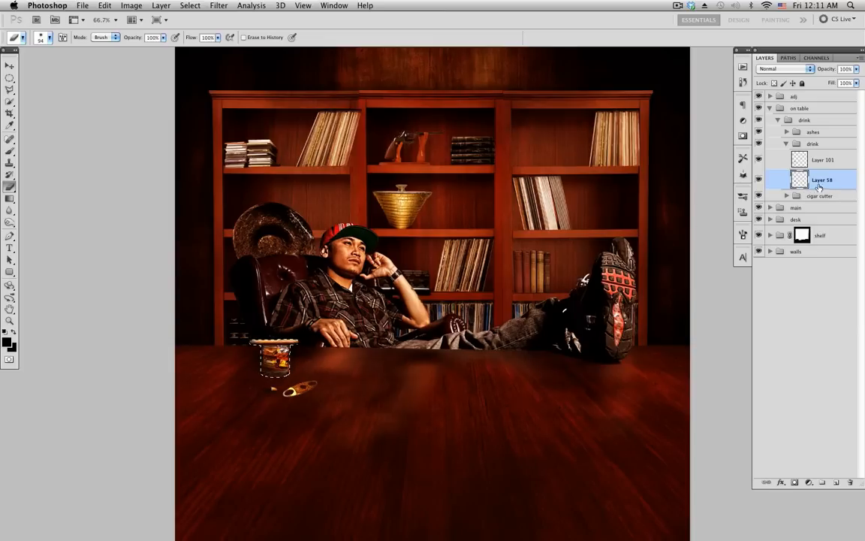
pyautogui.click(837, 482)
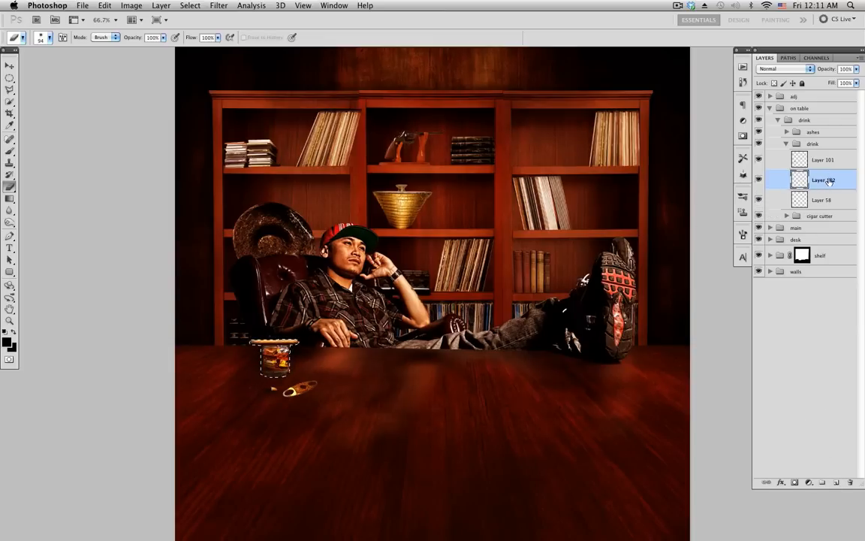
pyautogui.moveTo(829, 181); pyautogui.dragTo(826, 202)
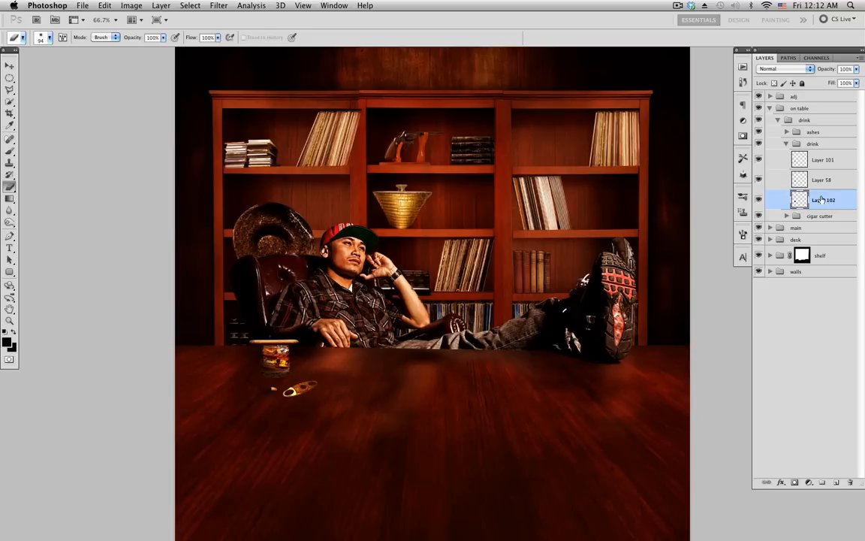
# Inspect the black silhouette under the glass by switching the visibility of the glass and silhouette layers.
pyautogui.click(758, 180)
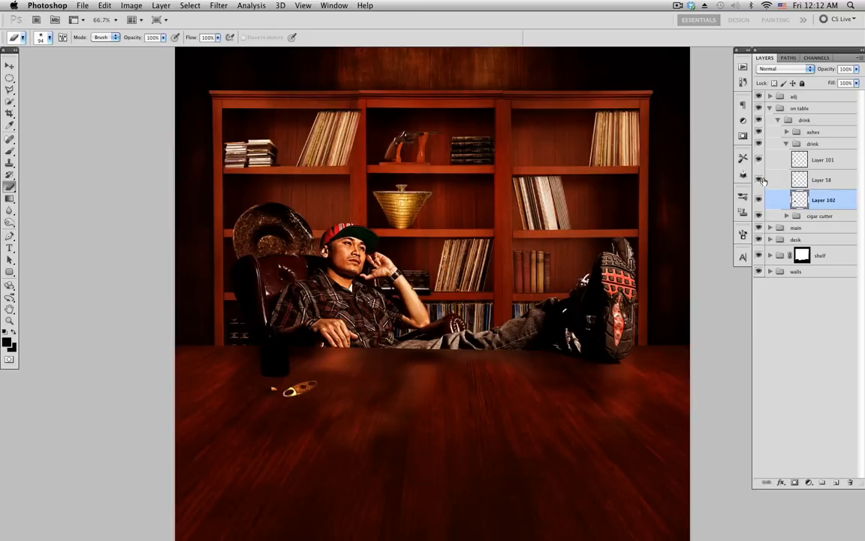
pyautogui.click(761, 180)
pyautogui.click(761, 181)
pyautogui.click(759, 199)
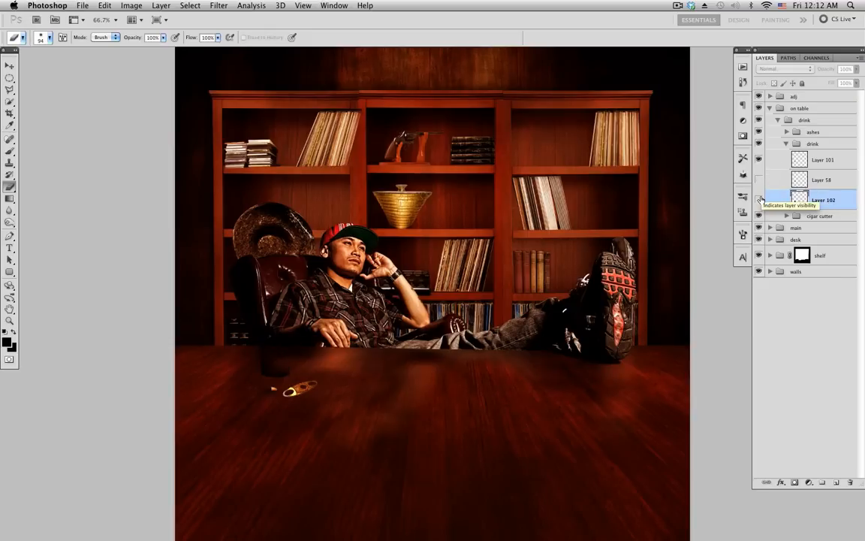
pyautogui.click(760, 199)
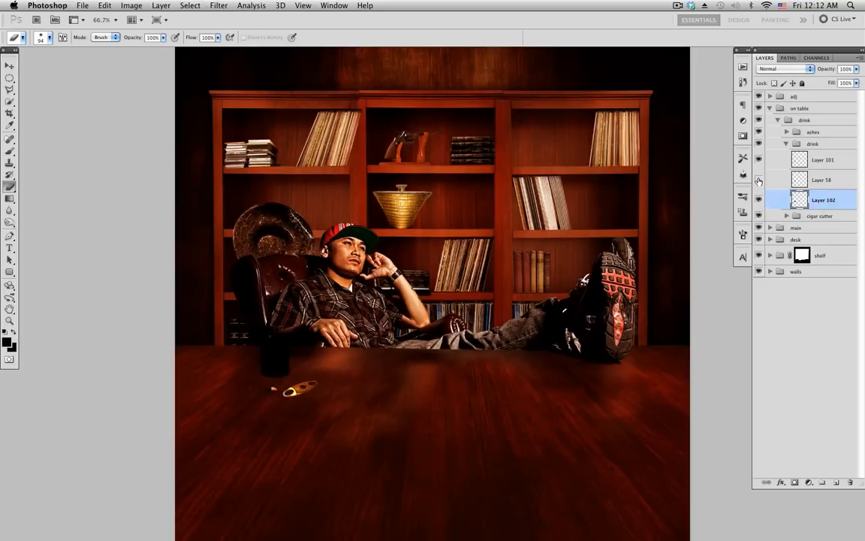
pyautogui.click(759, 180)
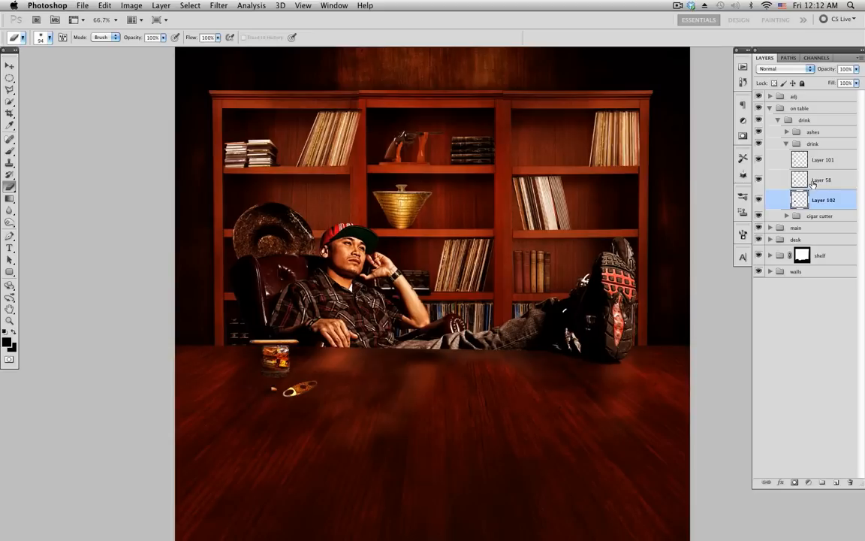
# Squash the black silhouette to 25% height toward the glass's base and shift it slightly down on the table.
pyautogui.press('super+t')
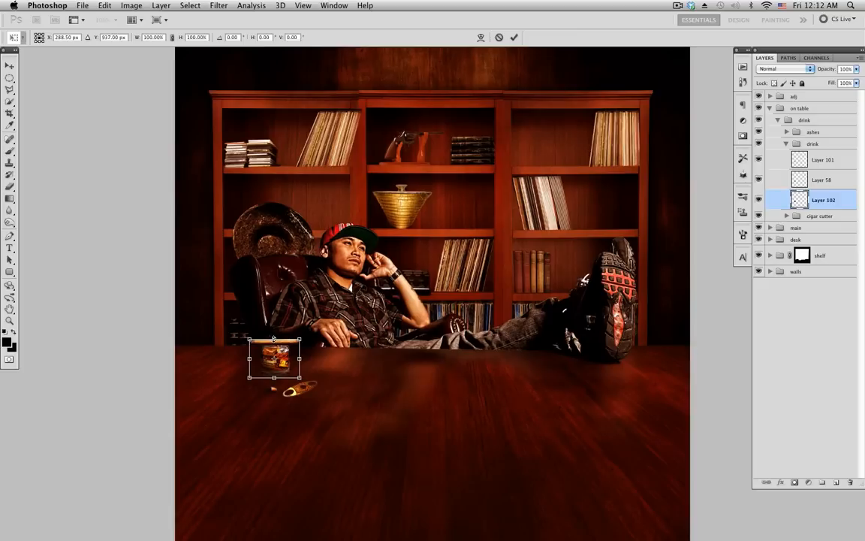
pyautogui.moveTo(274, 339); pyautogui.dragTo(274, 368)
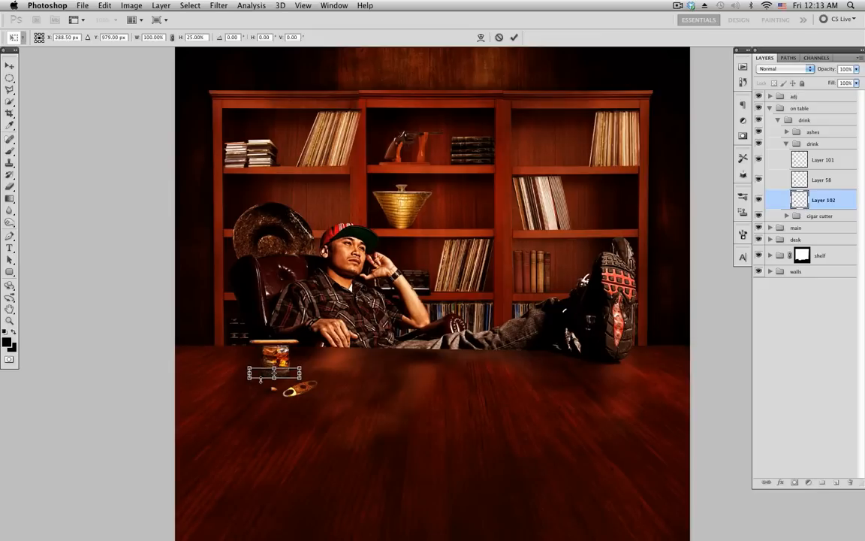
pyautogui.press('Return')
pyautogui.press('e')
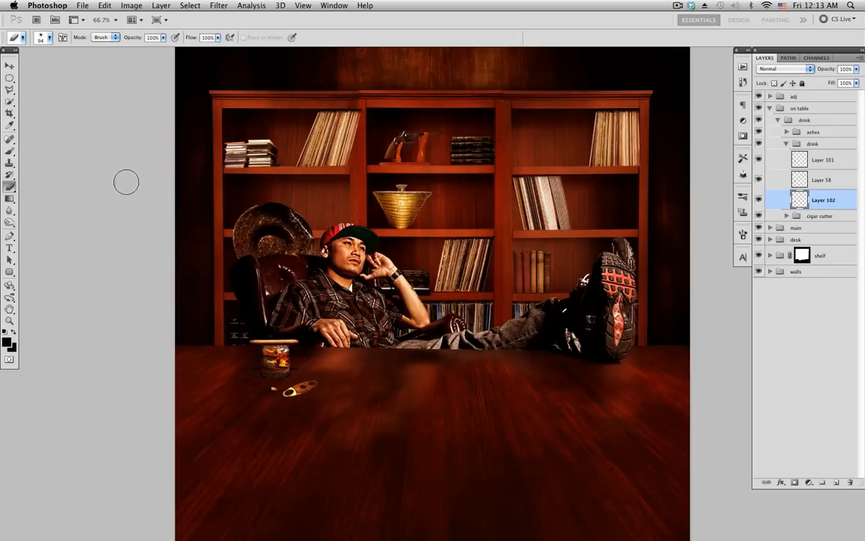
pyautogui.click(9, 67)
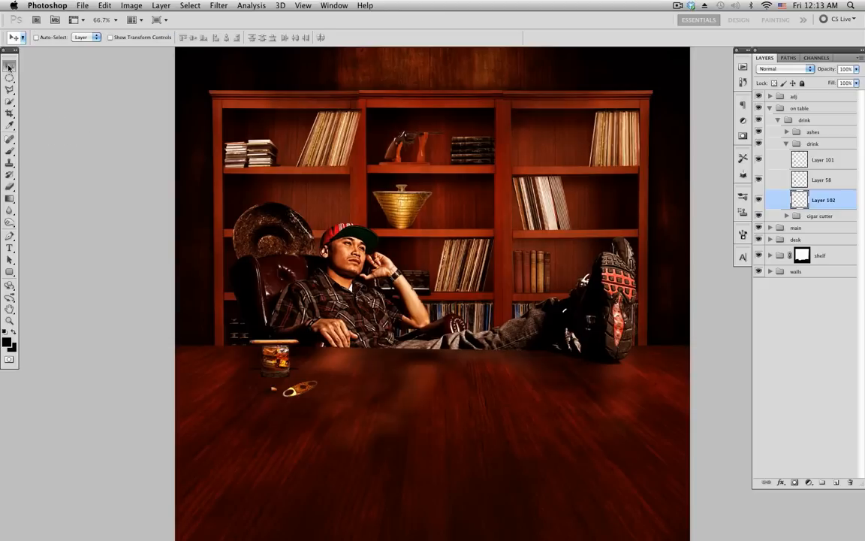
pyautogui.moveTo(269, 372); pyautogui.dragTo(266, 375)
# Soften the squashed glass shadow with a 4.2 pixel Gaussian Blur and reposition it under the base of the glass.
pyautogui.click(224, 6)
pyautogui.moveTo(234, 116)
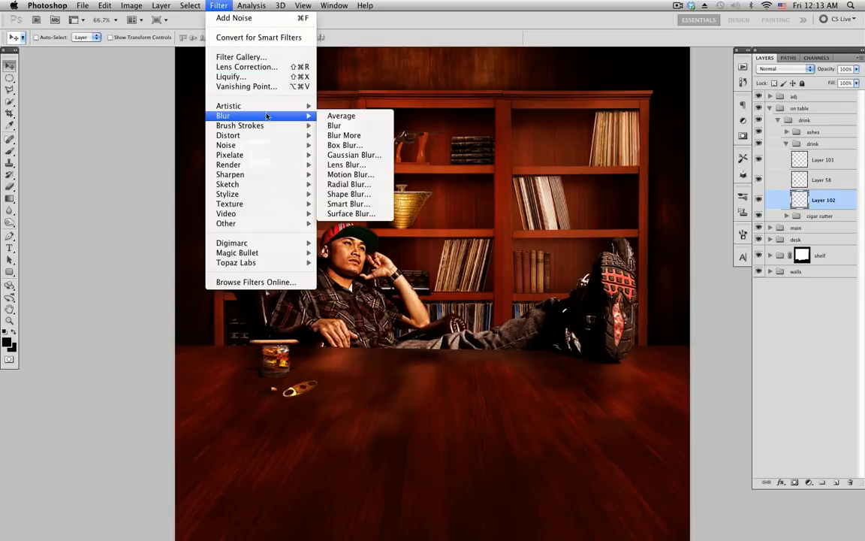
pyautogui.click(348, 155)
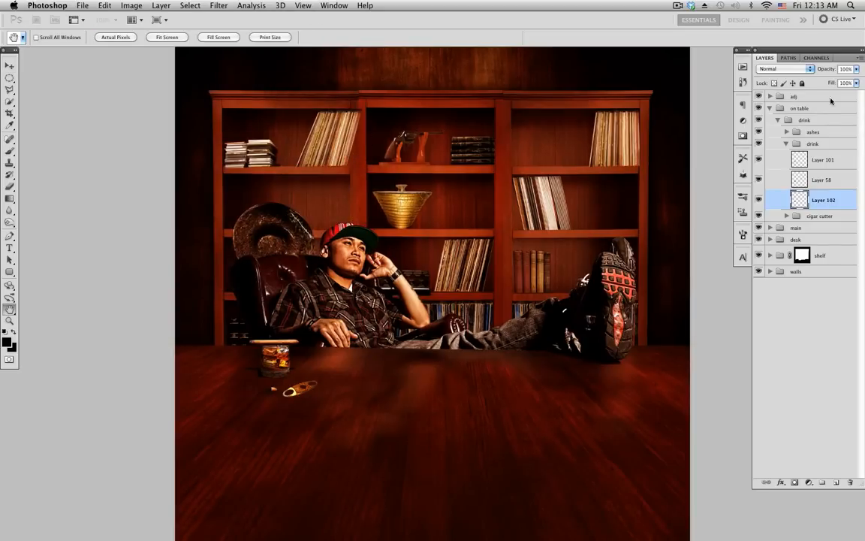
pyautogui.moveTo(637, 143); pyautogui.dragTo(447, 118)
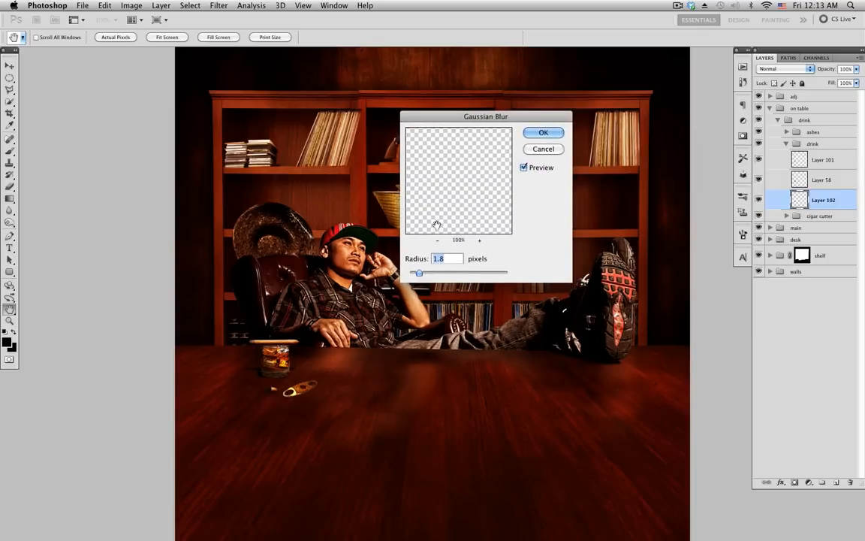
pyautogui.moveTo(421, 275); pyautogui.dragTo(429, 275)
pyautogui.click(557, 133)
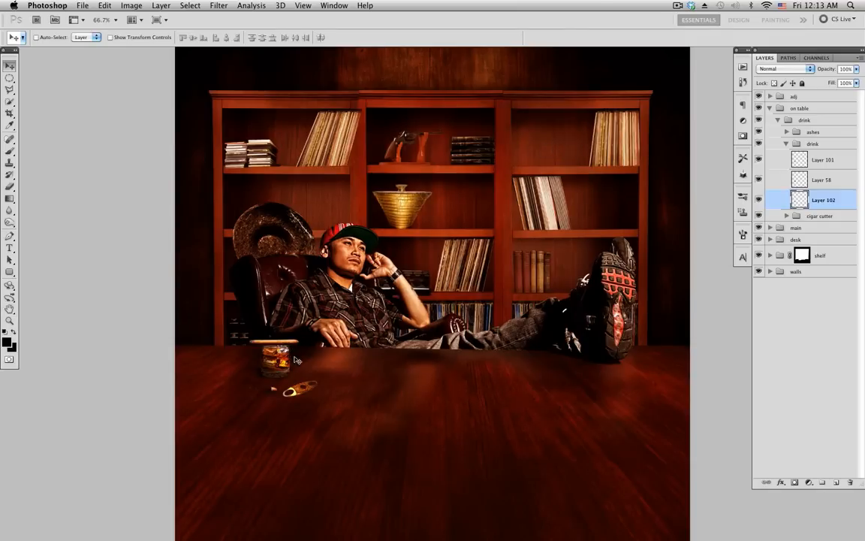
pyautogui.moveTo(282, 373); pyautogui.dragTo(286, 376)
# Compare the drink with and without its shadow layers above and beneath the glass.
pyautogui.click(758, 200)
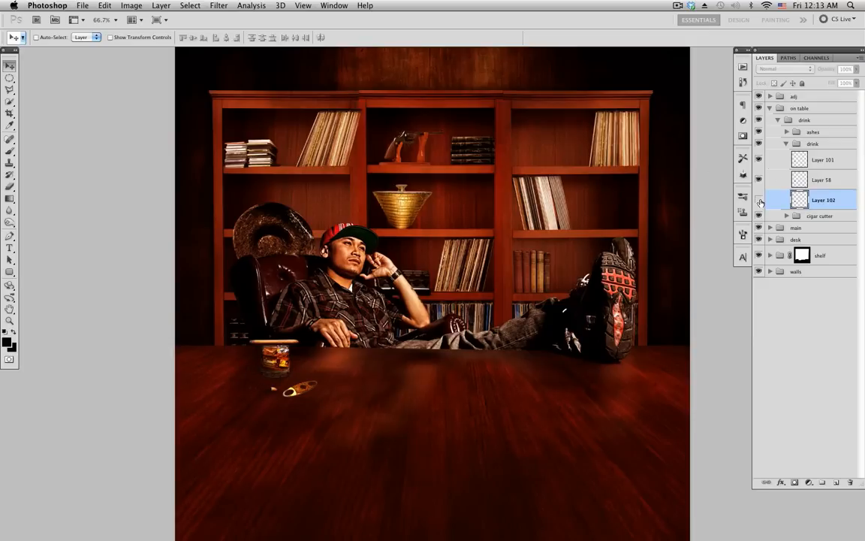
pyautogui.click(759, 160)
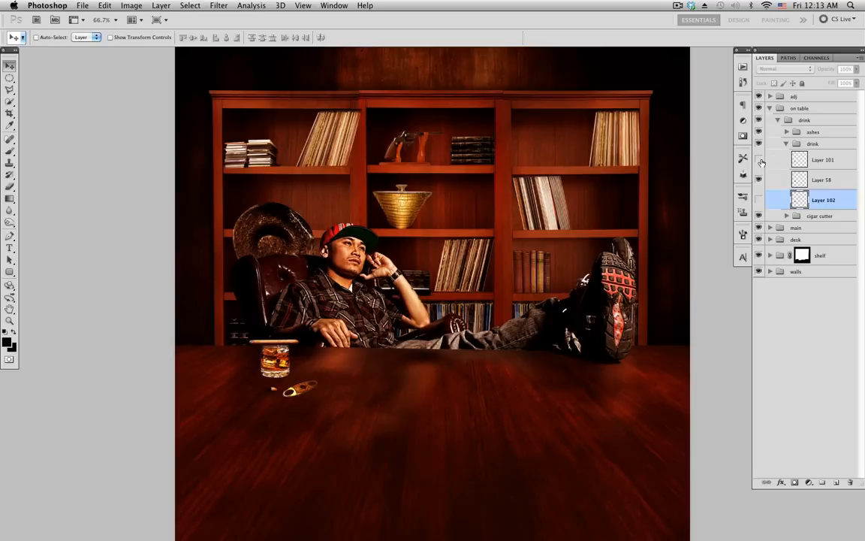
pyautogui.click(760, 160)
pyautogui.click(759, 200)
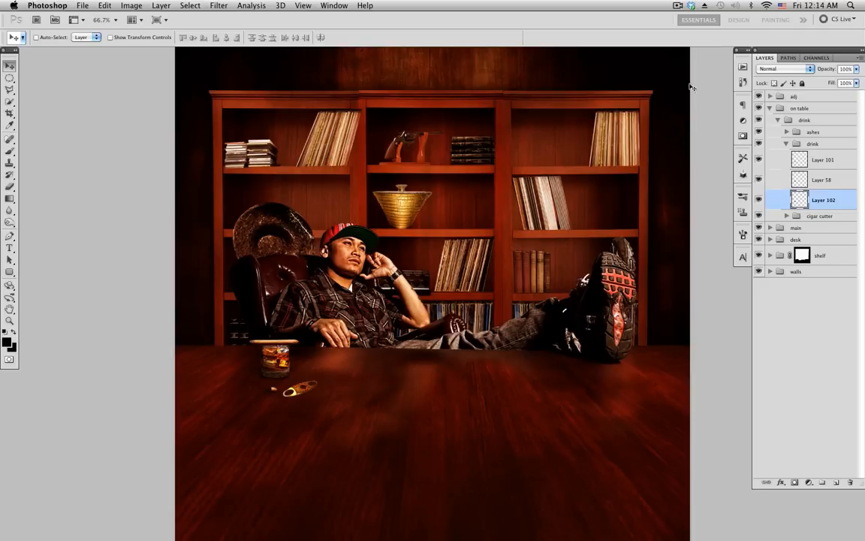
# Load the cigar cutter's outline in the cigar cutter group as a selection, fill it with black on a new layer above, and deselect.
pyautogui.click(786, 143)
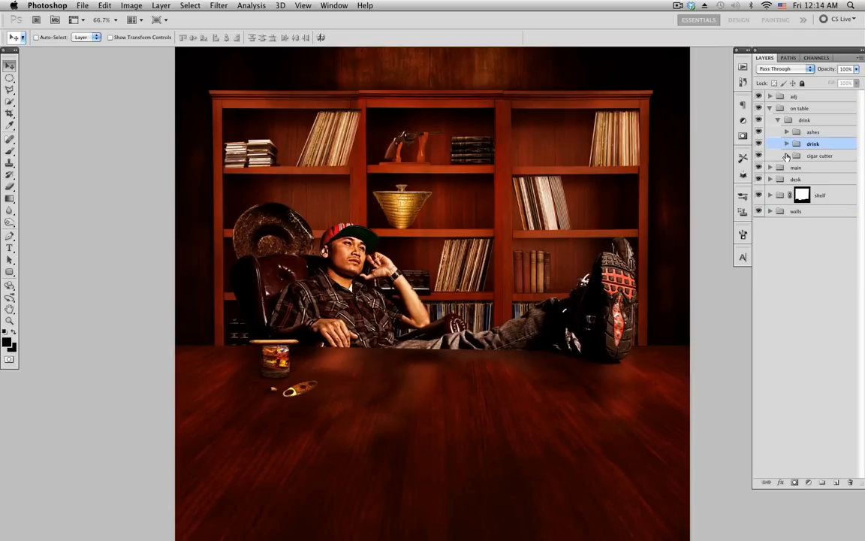
pyautogui.click(786, 155)
pyautogui.click(827, 172)
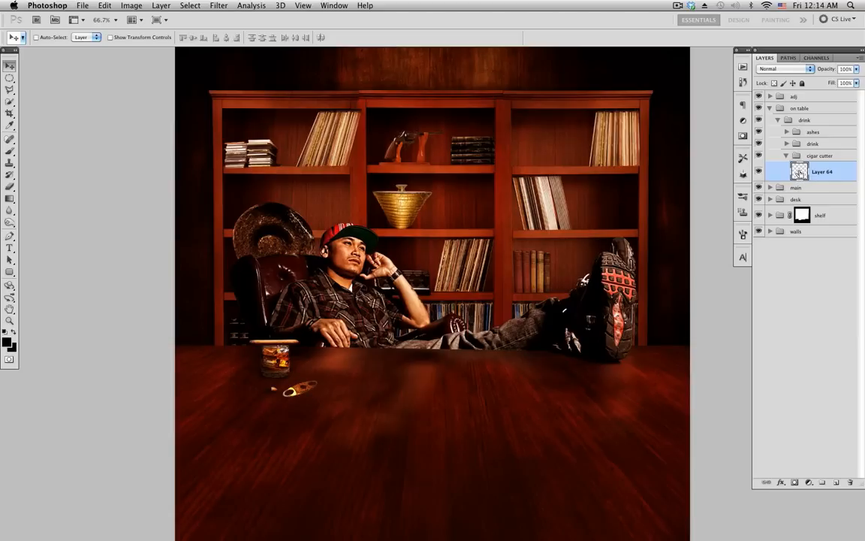
pyautogui.keyDown('super'); pyautogui.click(800, 172); pyautogui.keyUp('super')
pyautogui.click(836, 482)
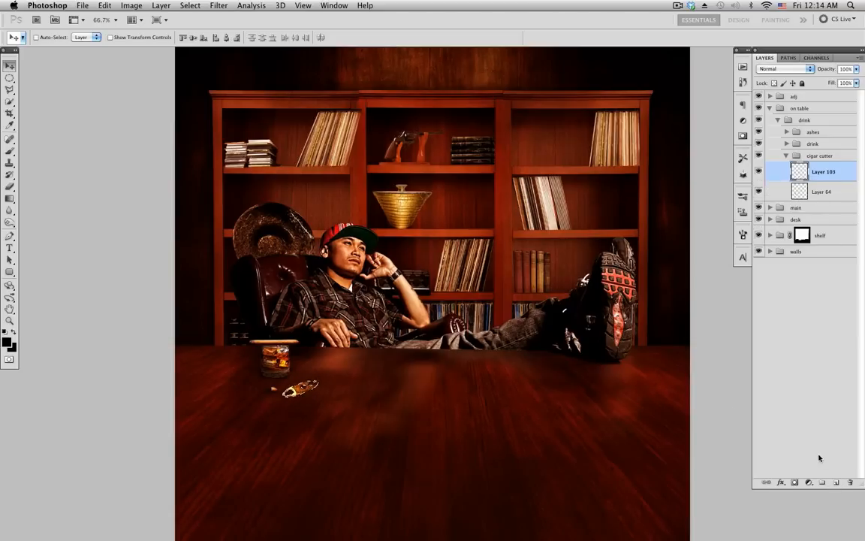
pyautogui.hotkey('alt', 'BackSpace')
pyautogui.press('super+d')
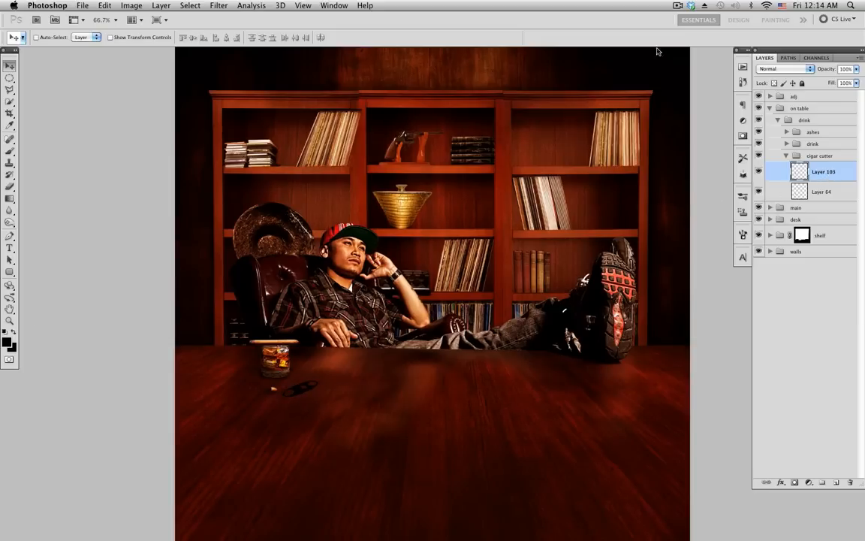
# Rename the black cigar cutter silhouette layer as top shadow.
pyautogui.doubleClick(824, 172)
pyautogui.write('top shadow')
pyautogui.press('Return')
# Duplicate the top shadow layer as bottom shadow and place the copy beneath the cigar cutter layer.
pyautogui.press('super+j')
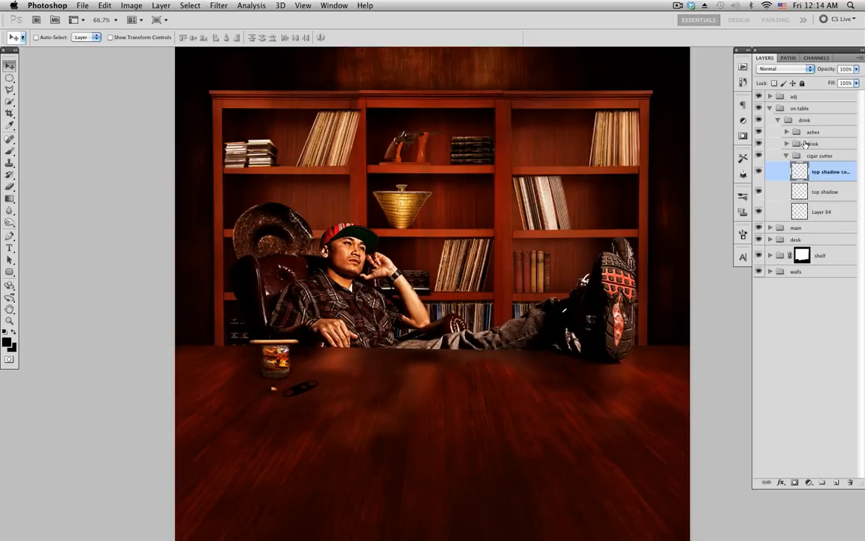
pyautogui.doubleClick(829, 172)
pyautogui.write('h')
pyautogui.write('ottom shadow')
pyautogui.press('Return')
pyautogui.moveTo(830, 171); pyautogui.dragTo(833, 219)
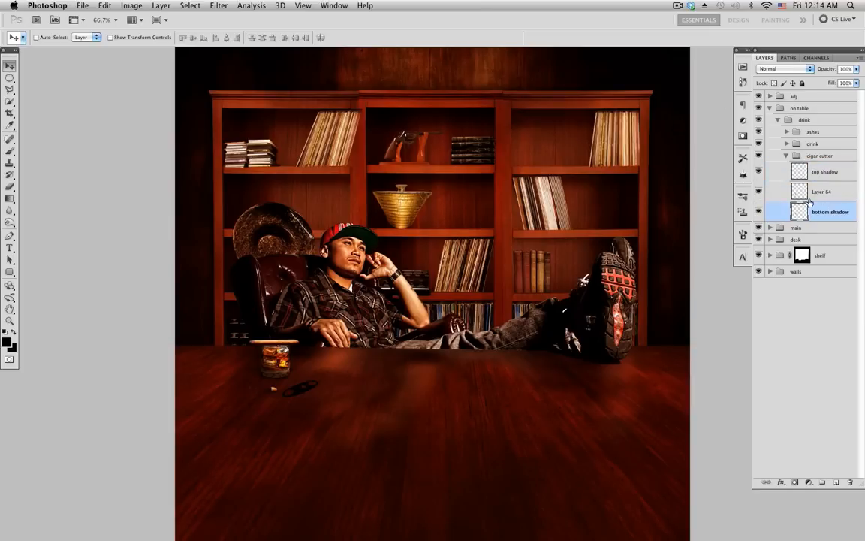
# Hide the top shadow layer and rename the cigar cutter's image layer as object.
pyautogui.click(759, 171)
pyautogui.click(761, 190)
pyautogui.doubleClick(824, 192)
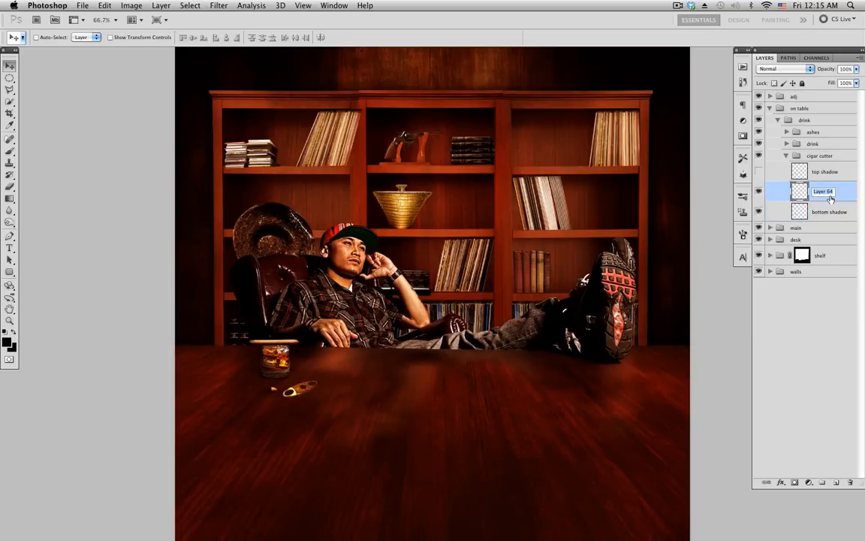
pyautogui.write('object')
# Inspect the bottom shadow alone, and show the object and top shadow layers again.
pyautogui.click(758, 191)
pyautogui.click(827, 207)
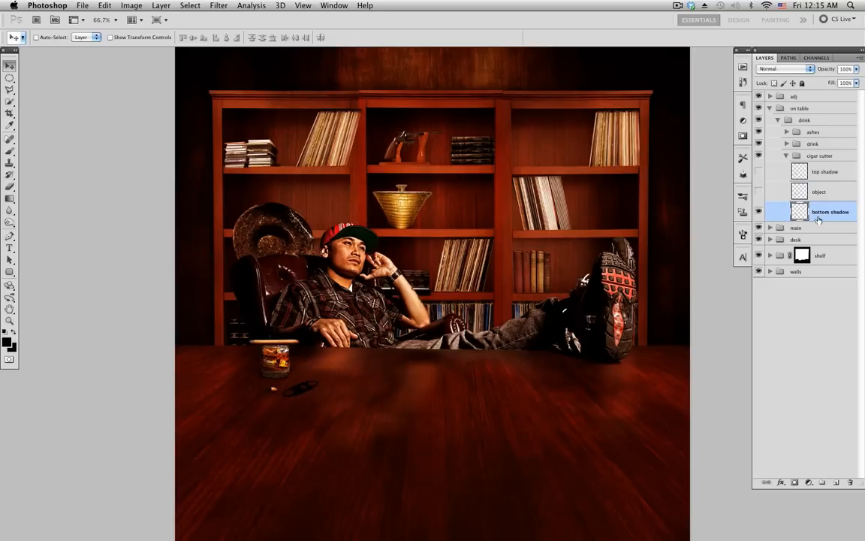
pyautogui.click(758, 192)
pyautogui.click(759, 172)
# Erase parts of the cigar cutter's top shadow with the 94 px eraser and lower that layer's opacity to 61%.
pyautogui.click(828, 174)
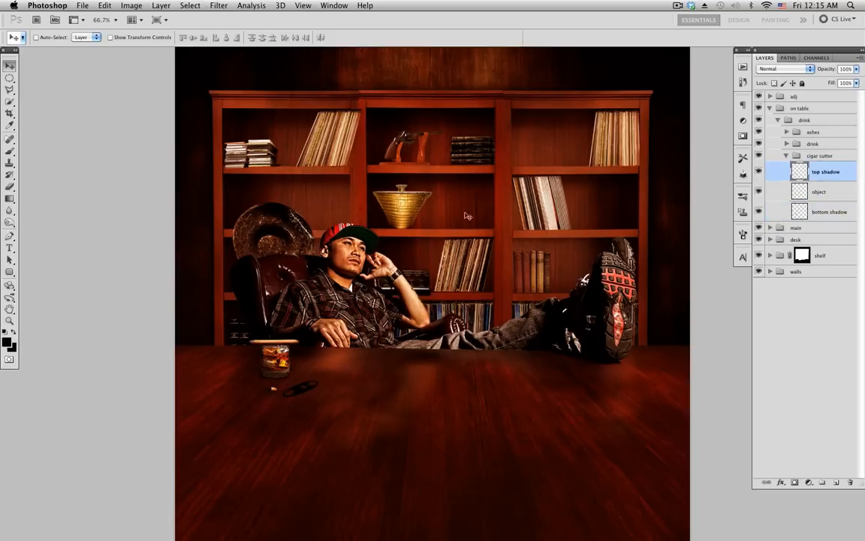
pyautogui.press('e')
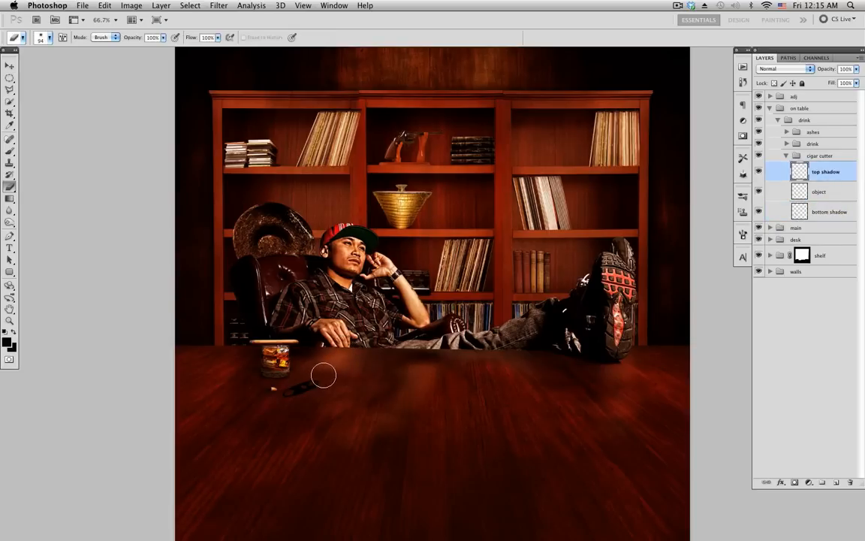
pyautogui.moveTo(325, 376)
pyautogui.mouseDown()
pyautogui.moveTo(312, 376)
pyautogui.moveTo(319, 361)
pyautogui.mouseUp()
pyautogui.moveTo(328, 367); pyautogui.dragTo(300, 373)
pyautogui.click(856, 69)
pyautogui.moveTo(856, 79); pyautogui.dragTo(830, 83)
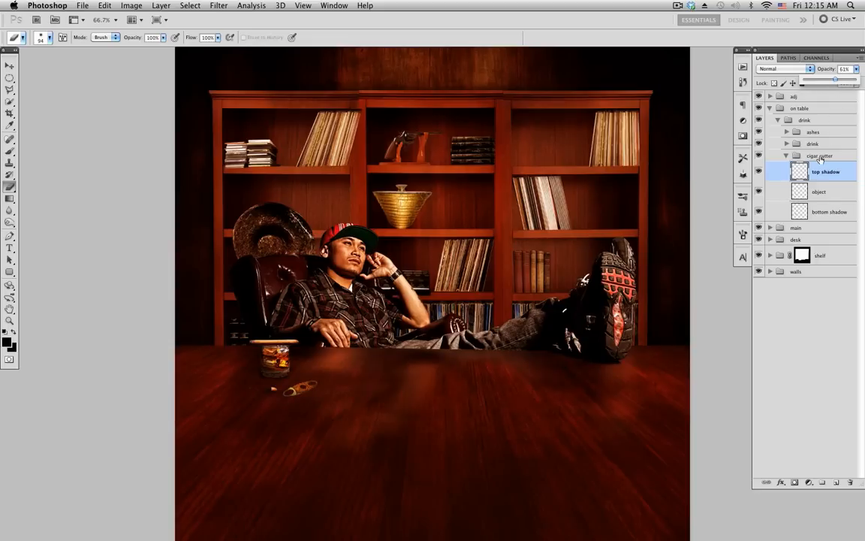
# Apply a 4.2 pixel Gaussian Blur to the cigar cutter's bottom shadow layer.
pyautogui.click(832, 214)
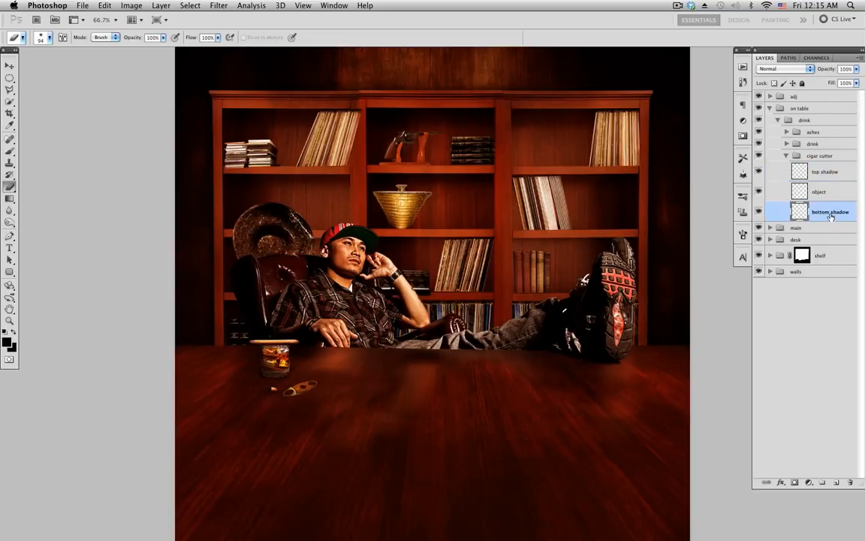
pyautogui.click(218, 6)
pyautogui.moveTo(247, 118)
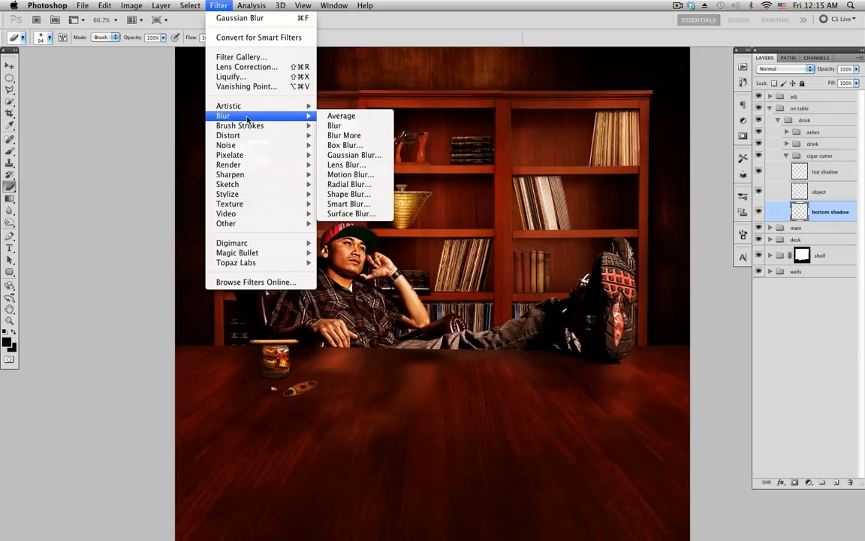
pyautogui.click(366, 155)
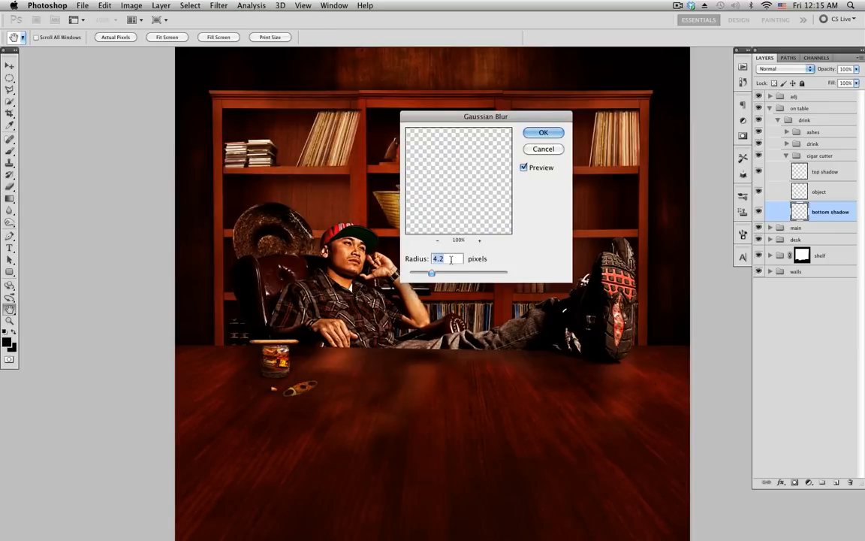
pyautogui.click(544, 133)
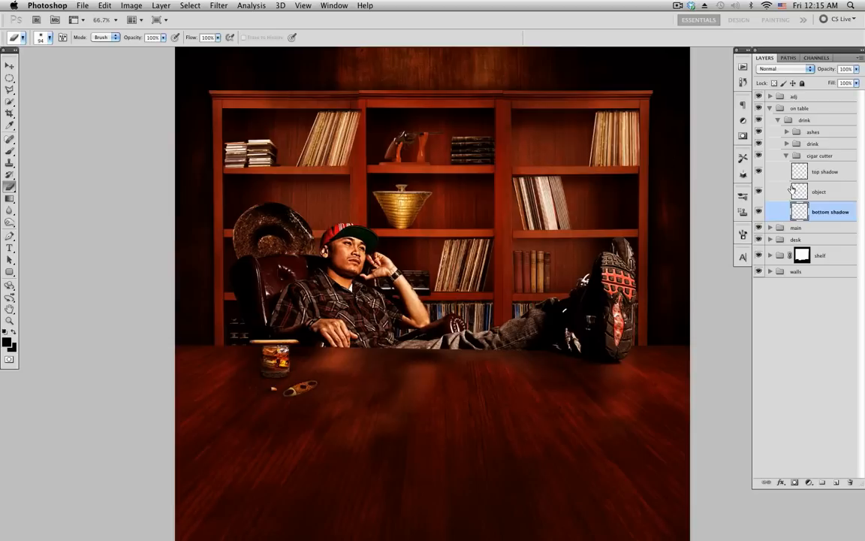
pyautogui.click(9, 66)
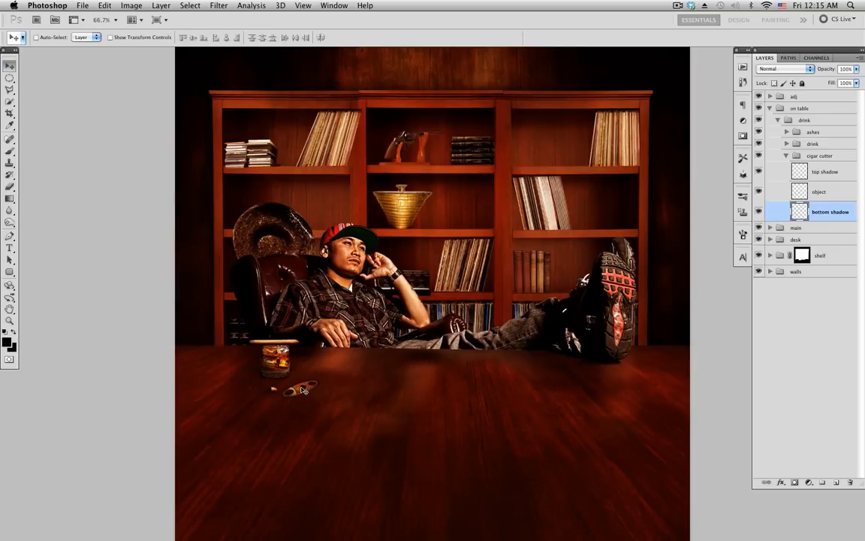
# Compare the cigar cutter with and without its top and bottom shadow layers, leaving both visible.
pyautogui.moveTo(301, 388); pyautogui.dragTo(300, 388)
pyautogui.click(759, 211)
pyautogui.click(759, 171)
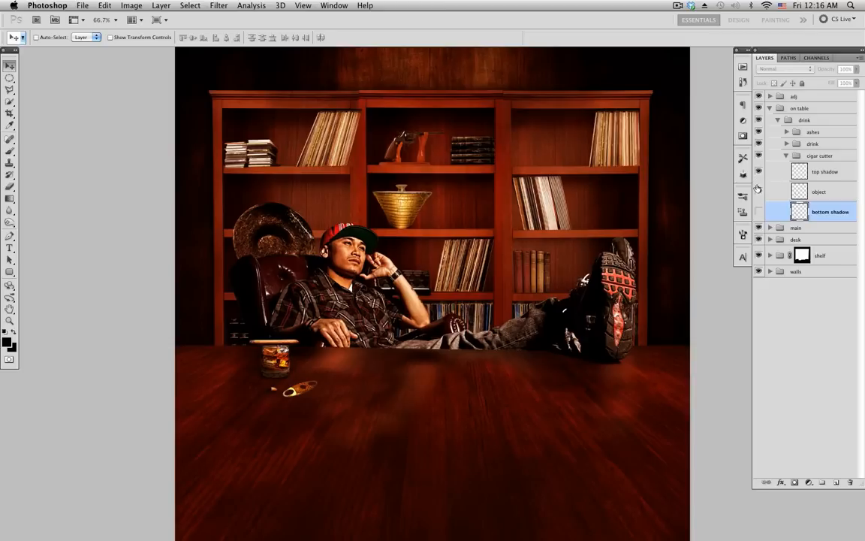
pyautogui.click(758, 171)
pyautogui.click(759, 212)
pyautogui.click(759, 212)
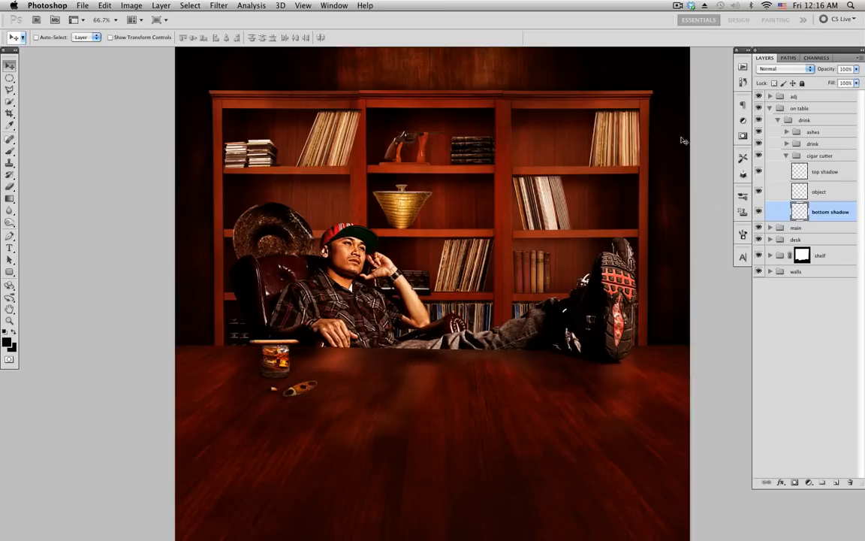
# Collapse the cigar cutter and outer drink groups and expand the shelf group to show its items.
pyautogui.click(787, 155)
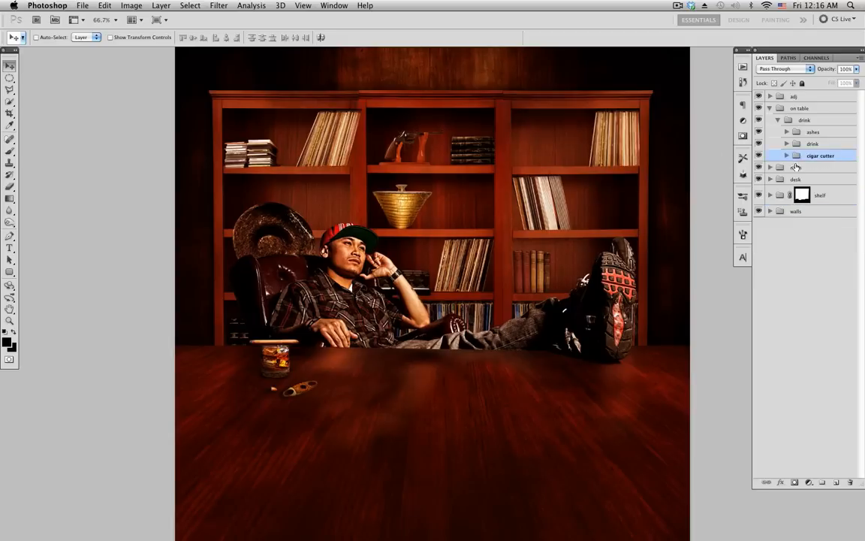
pyautogui.click(777, 121)
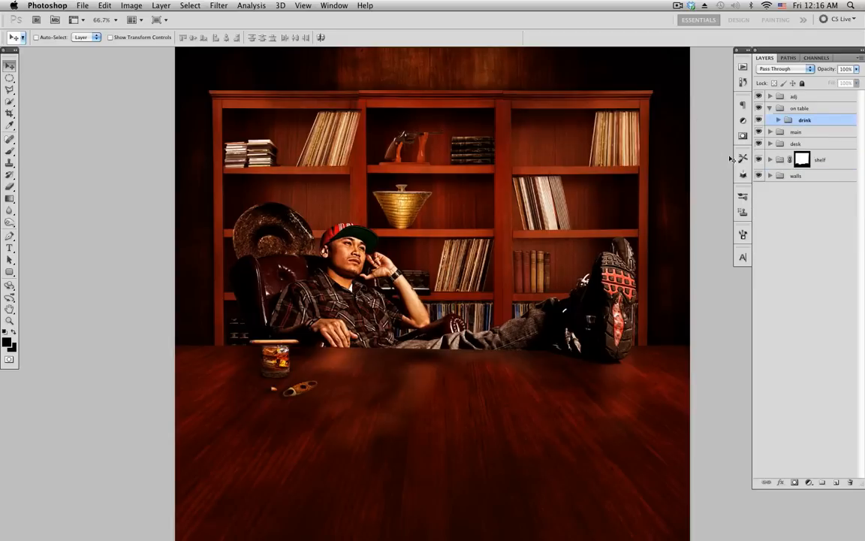
pyautogui.click(770, 163)
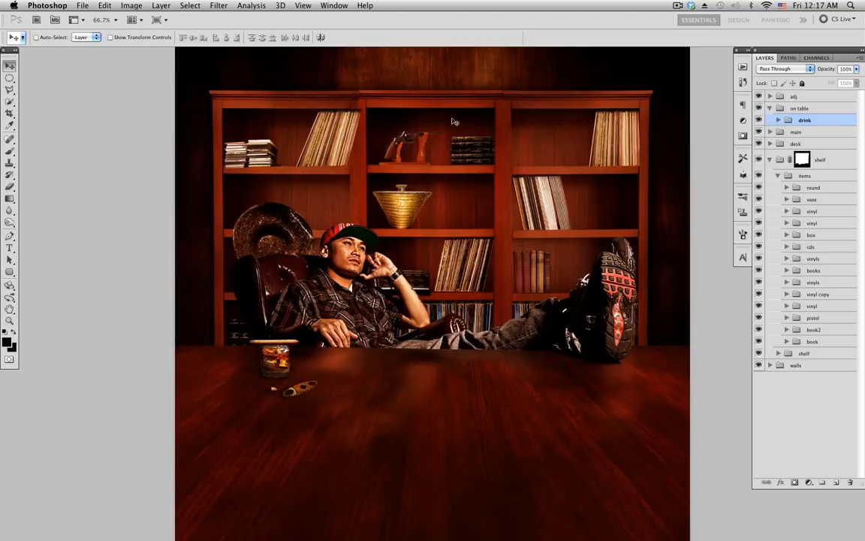
# Select the uppermost vinyl group in items and toggle its visibility to identify its leaning records on the upper shelf.
pyautogui.click(758, 211)
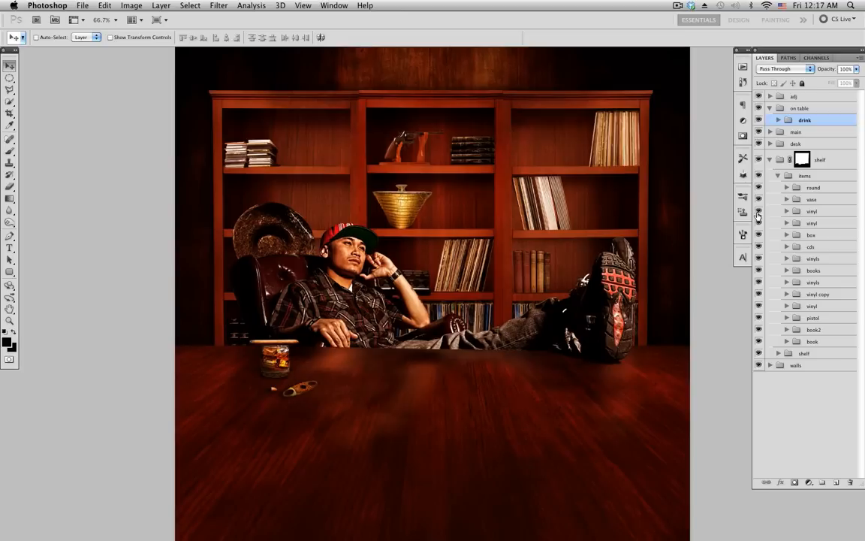
pyautogui.click(759, 211)
pyautogui.click(758, 212)
pyautogui.click(758, 211)
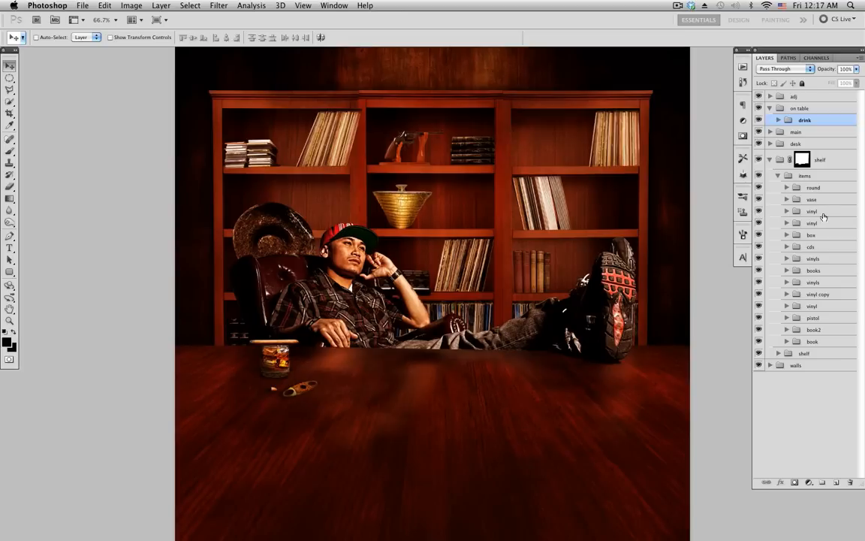
pyautogui.click(823, 213)
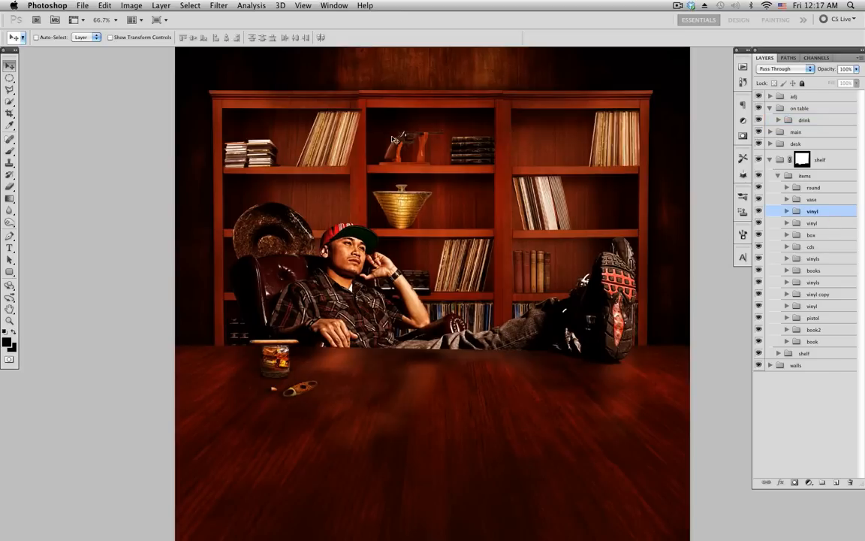
pyautogui.press('super+plus')
pyautogui.press('super+plus')
pyautogui.press('super+plus')
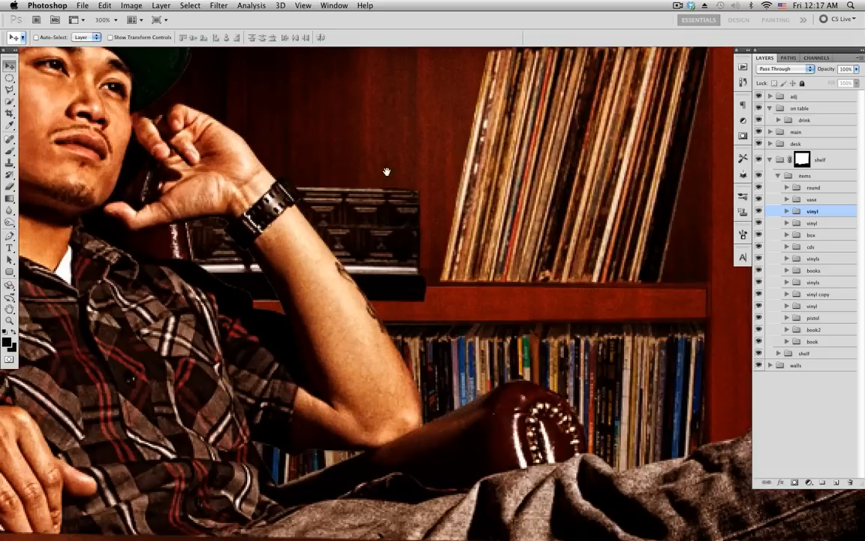
pyautogui.moveTo(387, 172); pyautogui.dragTo(510, 258)
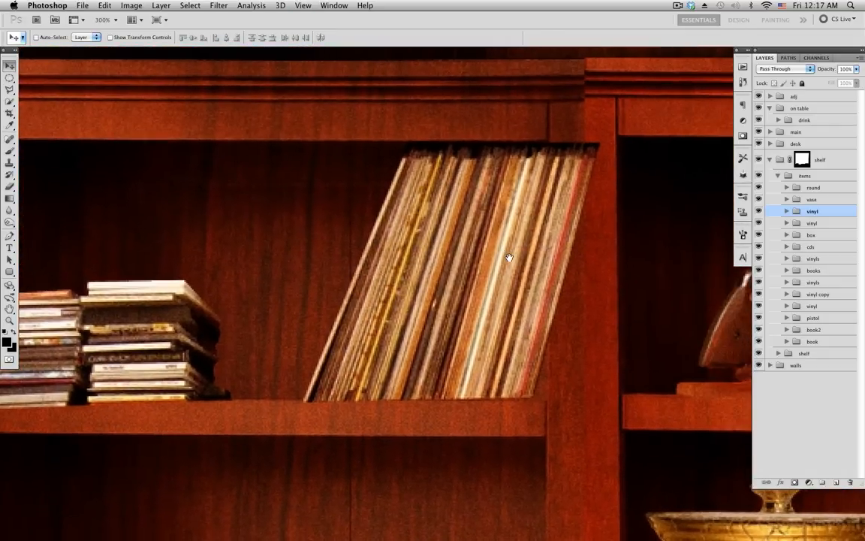
pyautogui.click(758, 213)
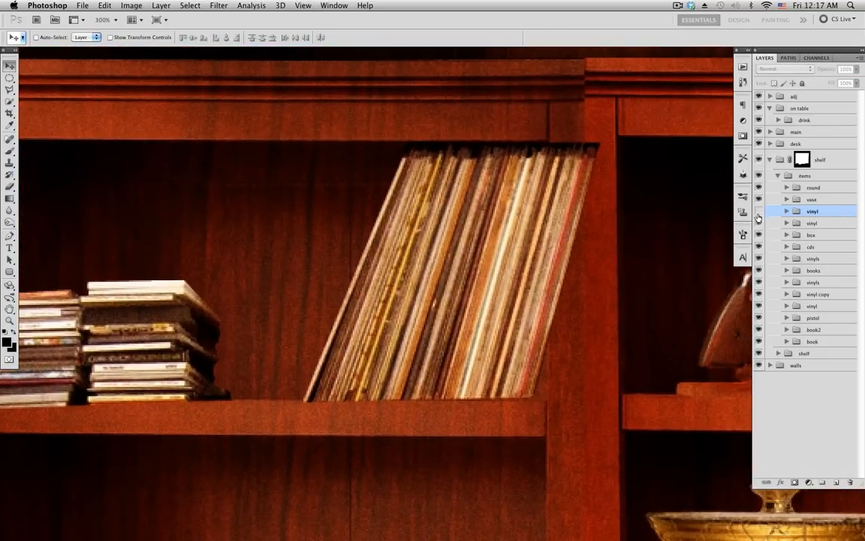
pyautogui.click(758, 211)
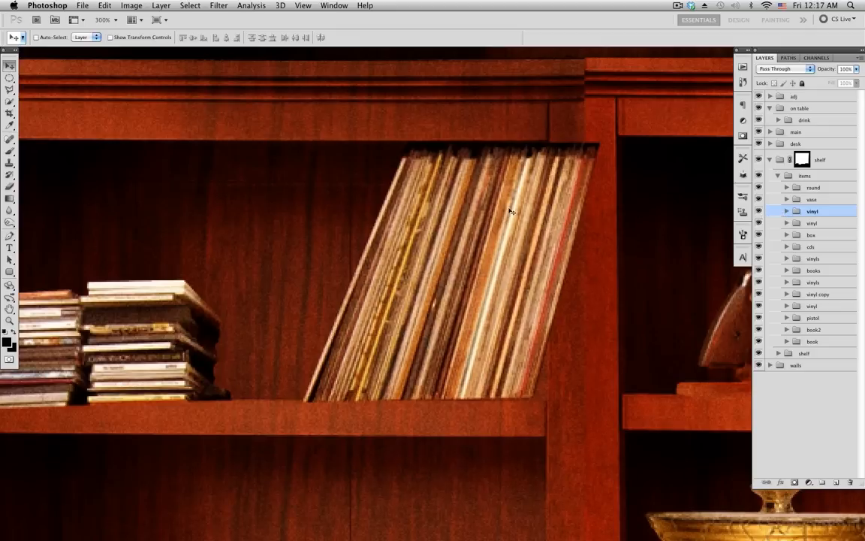
# Outline the shelf compartment around the leaning records with the Polygonal Lasso and mask the selected vinyl group to it.
pyautogui.click(9, 90)
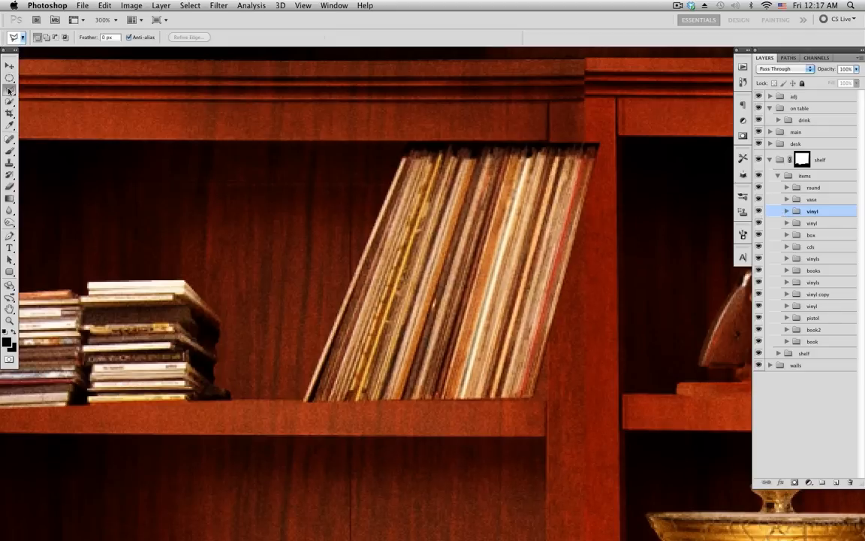
pyautogui.click(139, 141)
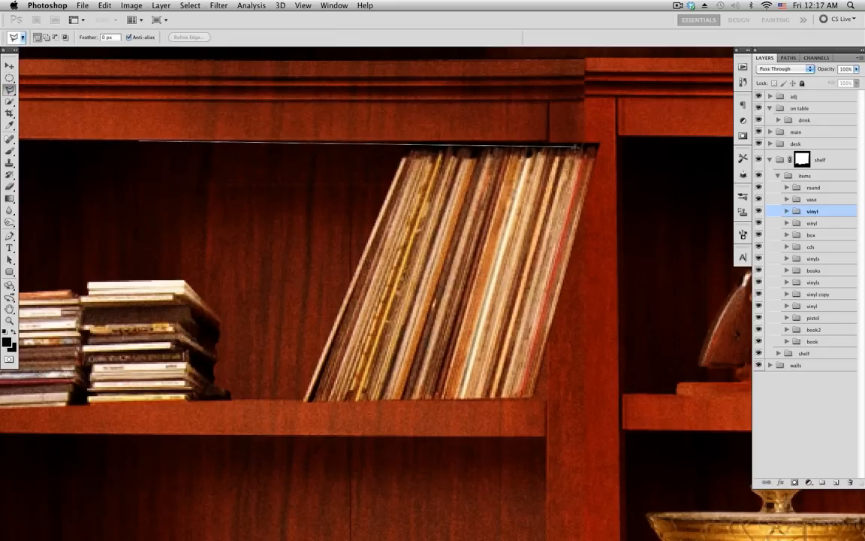
pyautogui.click(546, 142)
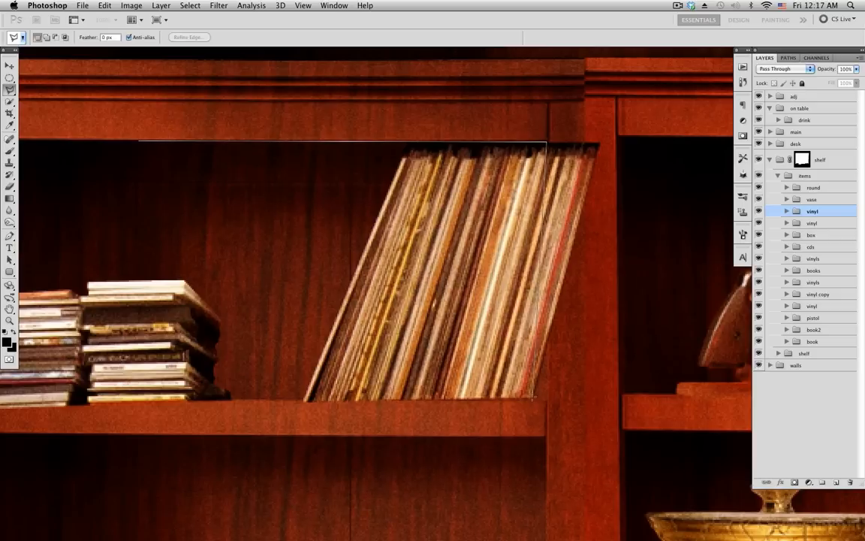
pyautogui.click(532, 396)
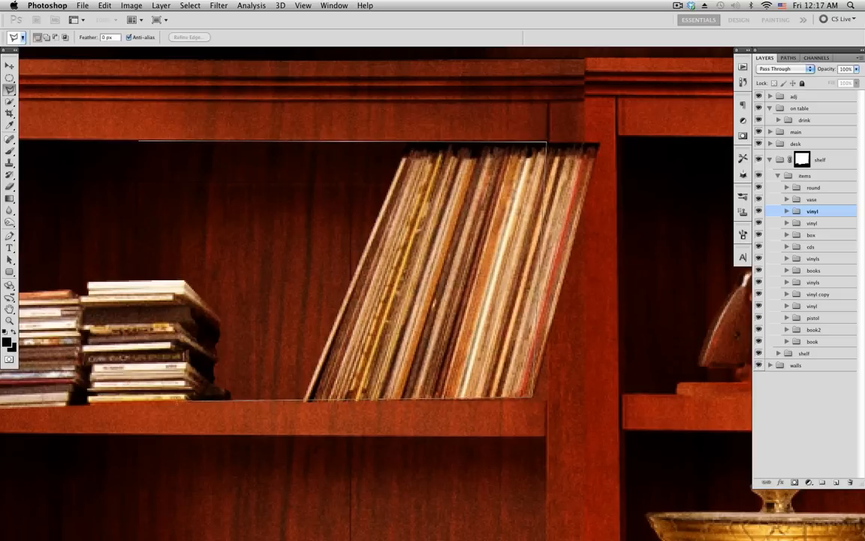
pyautogui.click(143, 398)
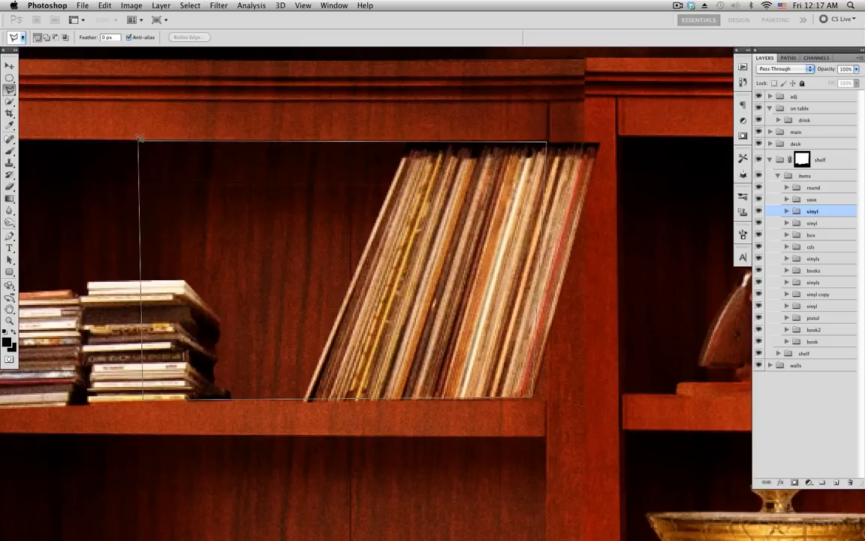
pyautogui.click(139, 141)
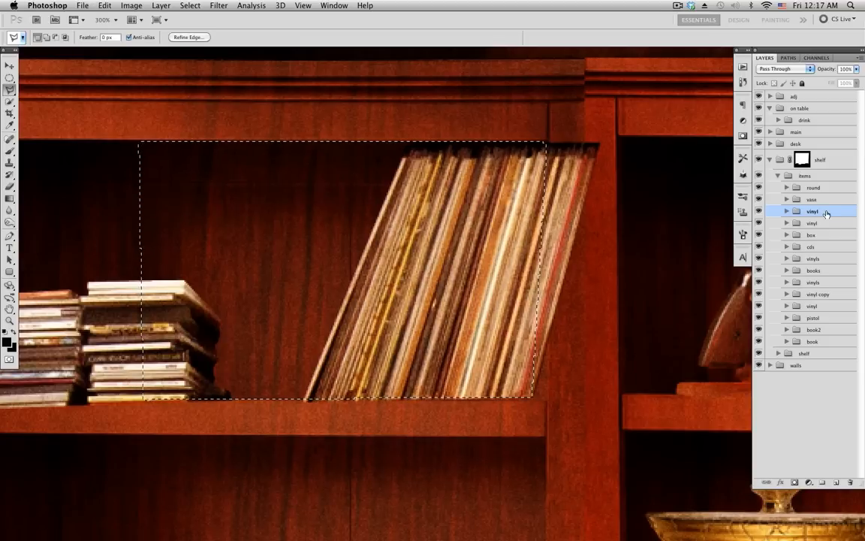
pyautogui.click(794, 482)
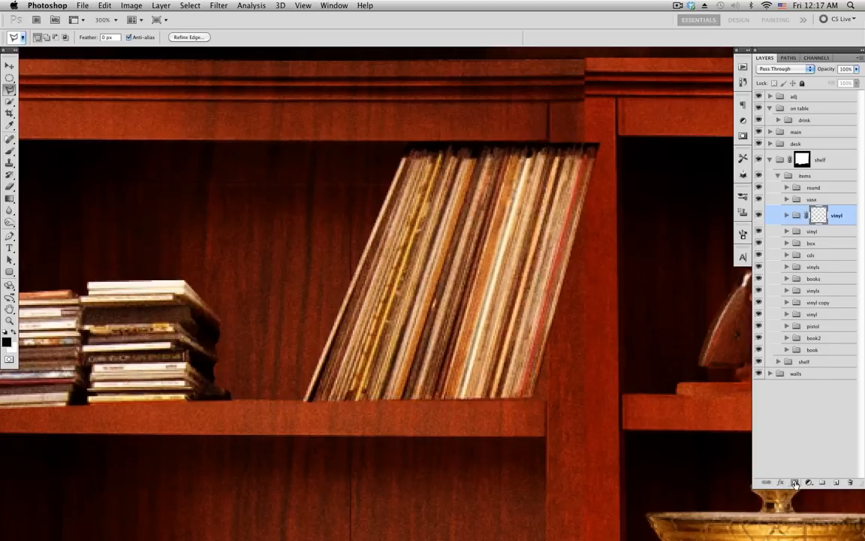
# Disable the vinyl group's layer mask to compare the overlap, and enable it again.
pyautogui.rightClick(817, 217)
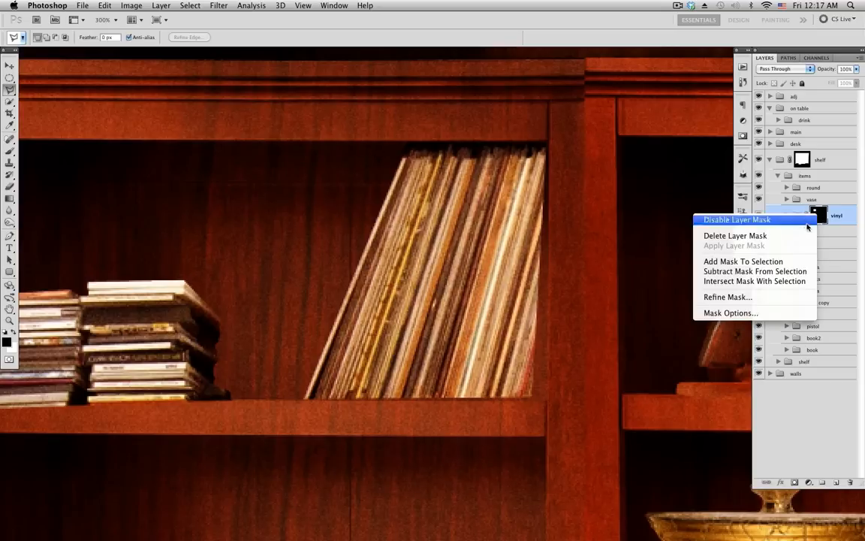
pyautogui.click(706, 220)
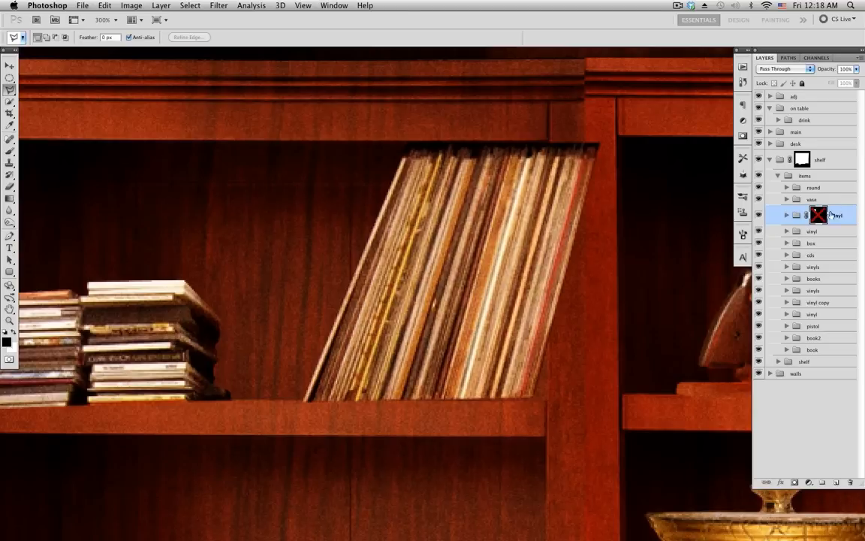
pyautogui.rightClick(817, 215)
pyautogui.click(722, 218)
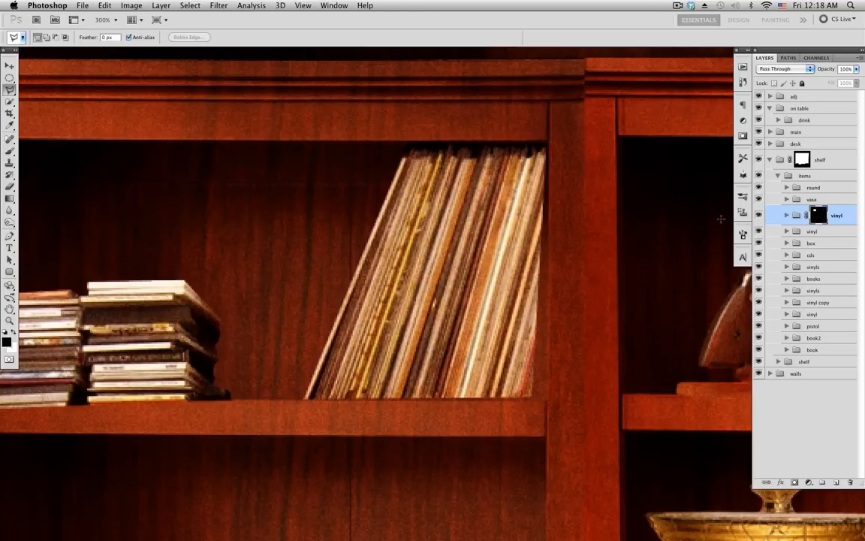
# Outline the shelf compartment behind the round object with the Polygonal Lasso and mask the round group to it.
pyautogui.press('v')
pyautogui.press('super+1')
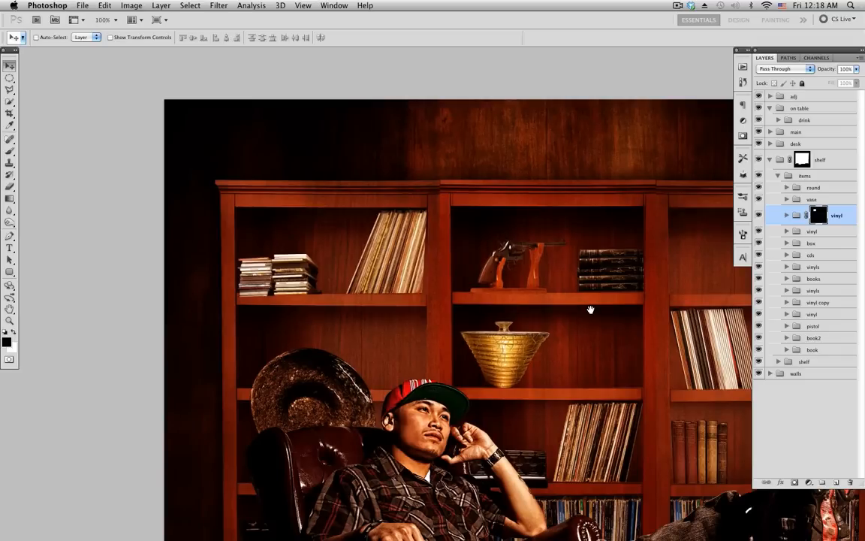
pyautogui.moveTo(590, 309); pyautogui.dragTo(585, 305)
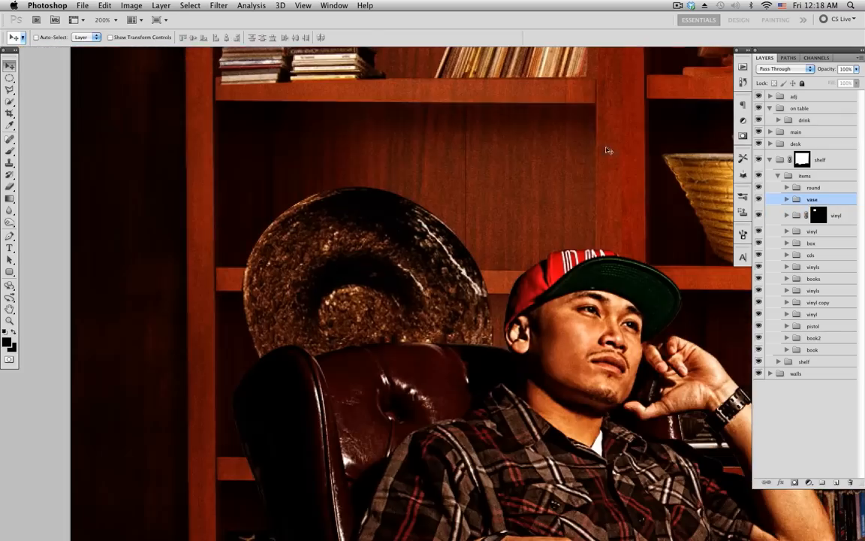
pyautogui.press('l')
pyautogui.click(595, 103)
pyautogui.click(795, 482)
# Add layer masks matching their shelf compartments to the vase group, the second vinyl group and the box group.
pyautogui.click(815, 207)
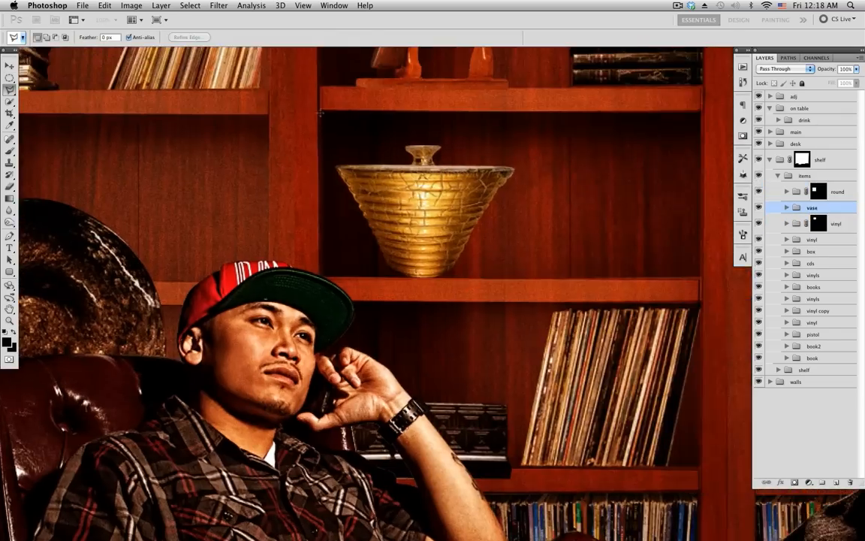
pyautogui.click(794, 483)
pyautogui.click(815, 247)
pyautogui.click(795, 483)
pyautogui.click(815, 267)
pyautogui.click(103, 119)
pyautogui.click(795, 482)
# Mask the cds group, the vinyls group below it and the books group to their shelf compartments.
pyautogui.click(811, 279)
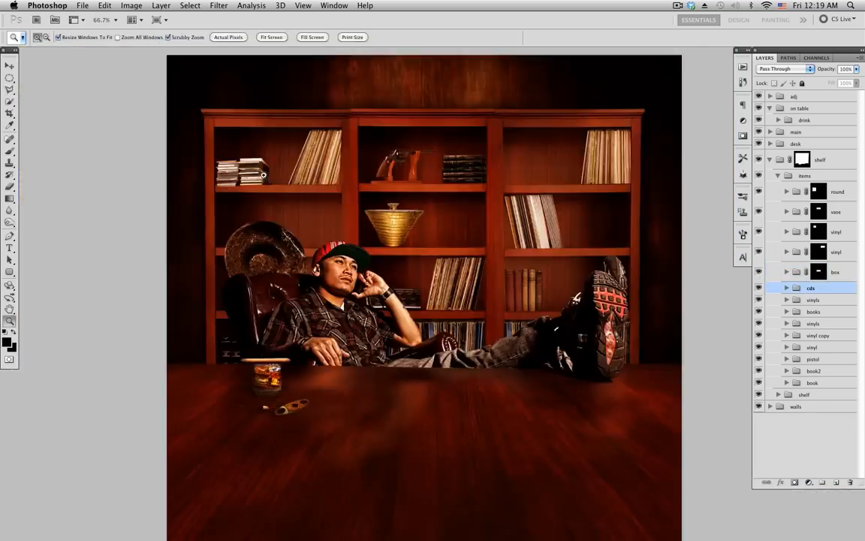
pyautogui.click(794, 483)
pyautogui.click(813, 307)
pyautogui.click(794, 482)
pyautogui.click(813, 328)
pyautogui.click(795, 483)
# Mask the vinyls group below books, the vinyl copy group and the remaining vinyl group to their shelf compartments.
pyautogui.click(813, 348)
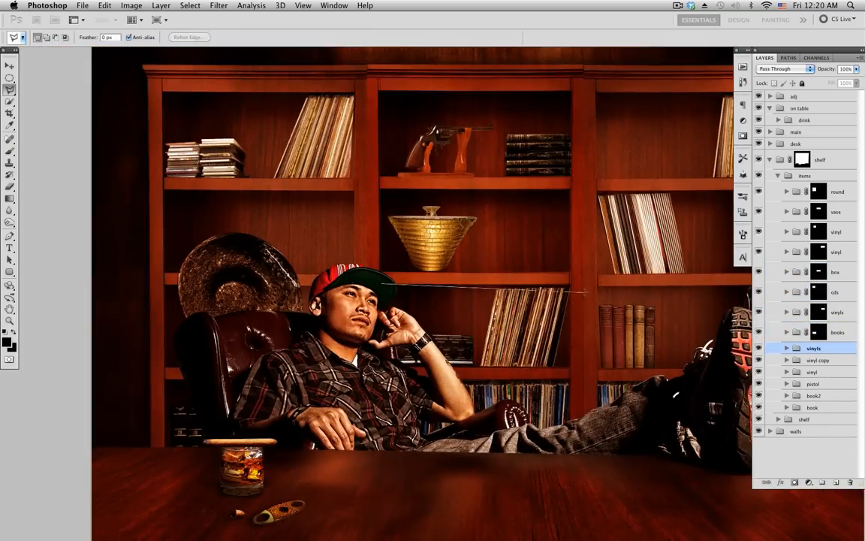
pyautogui.click(794, 483)
pyautogui.click(817, 368)
pyautogui.click(795, 483)
pyautogui.click(814, 388)
pyautogui.click(795, 483)
# Mask the pistol, book2 and book groups to their shelf compartments using Polygonal Lasso selections.
pyautogui.click(814, 408)
pyautogui.click(333, 126)
pyautogui.click(795, 482)
pyautogui.click(814, 428)
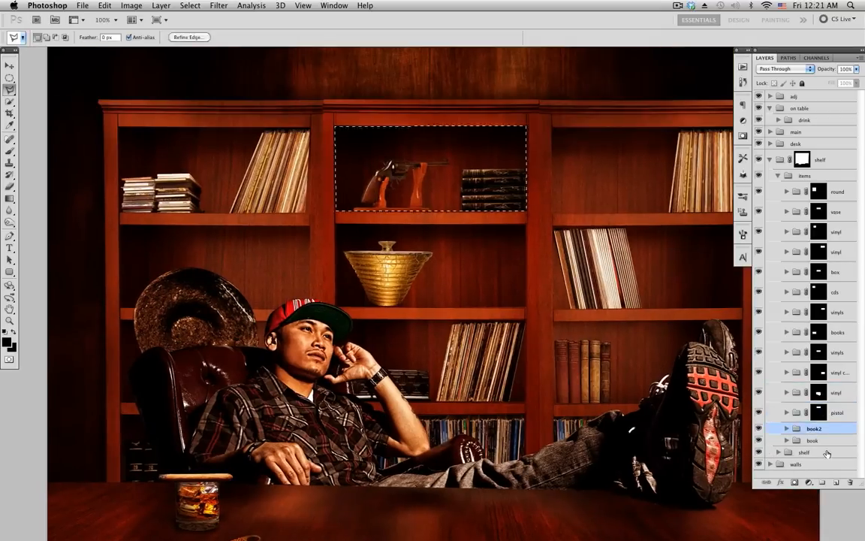
pyautogui.click(794, 482)
pyautogui.click(813, 448)
pyautogui.click(794, 482)
pyautogui.moveTo(610, 303); pyautogui.dragTo(578, 263)
pyautogui.press('v')
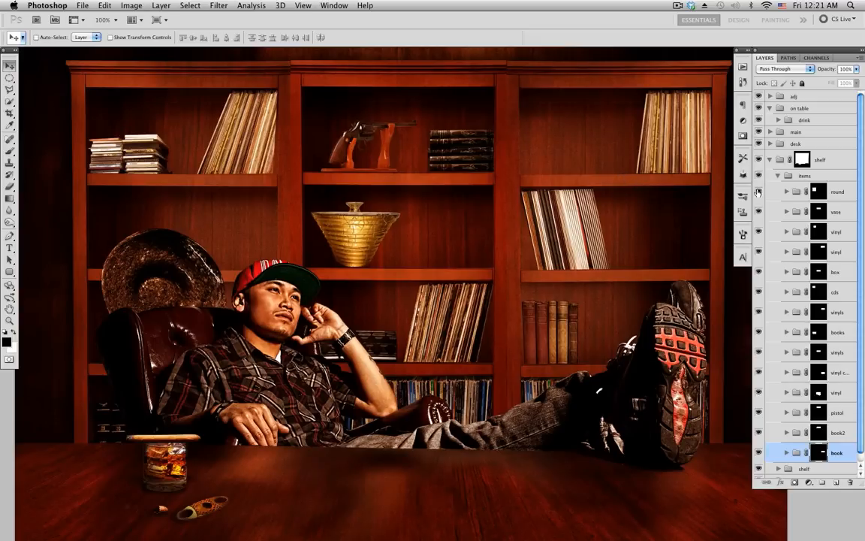
# Expand the vase group and check its content by toggling the visibility of the group and its layer.
pyautogui.click(759, 215)
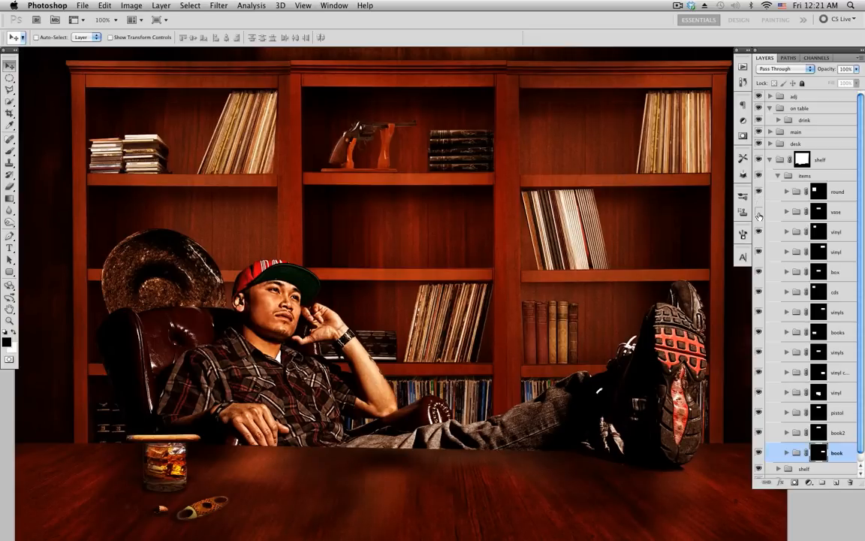
pyautogui.click(758, 213)
pyautogui.click(786, 212)
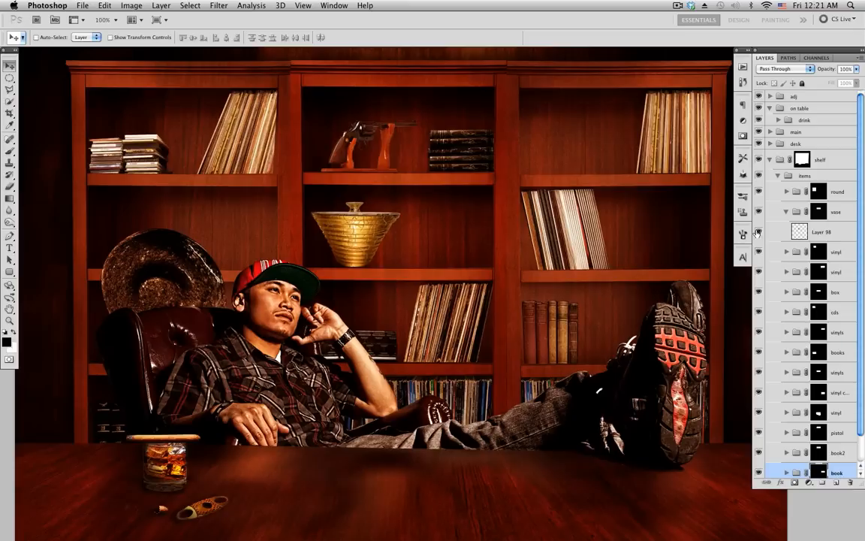
pyautogui.click(758, 232)
pyautogui.click(758, 232)
# Load the vase layer's outline as a selection and fill it with black on a new layer above.
pyautogui.click(818, 232)
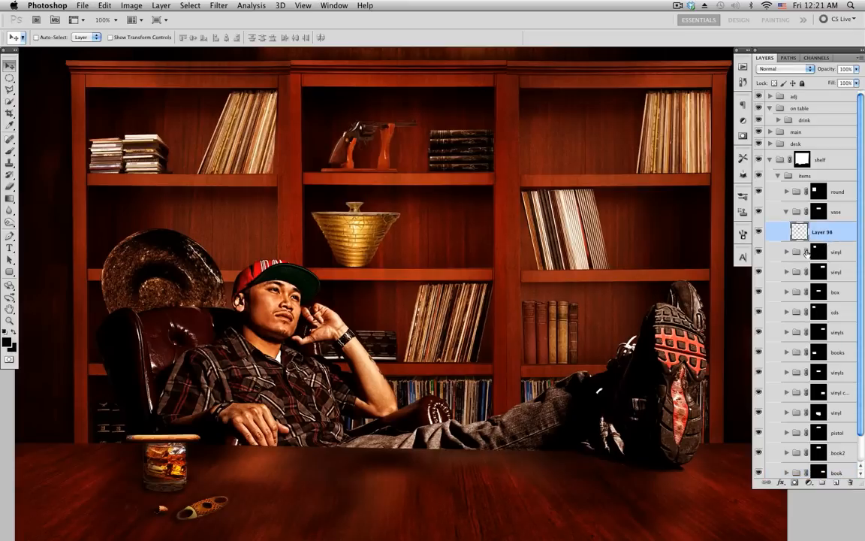
pyautogui.keyDown('super'); pyautogui.click(801, 234); pyautogui.keyUp('super')
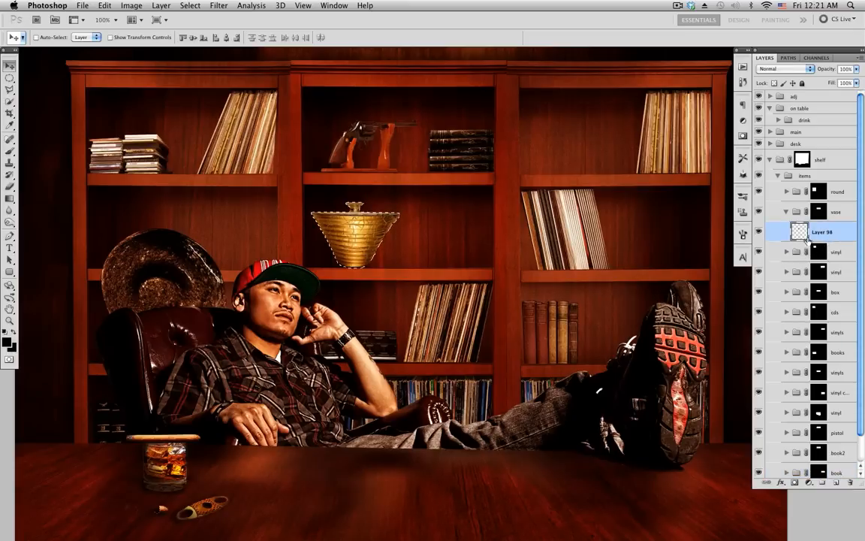
pyautogui.click(836, 482)
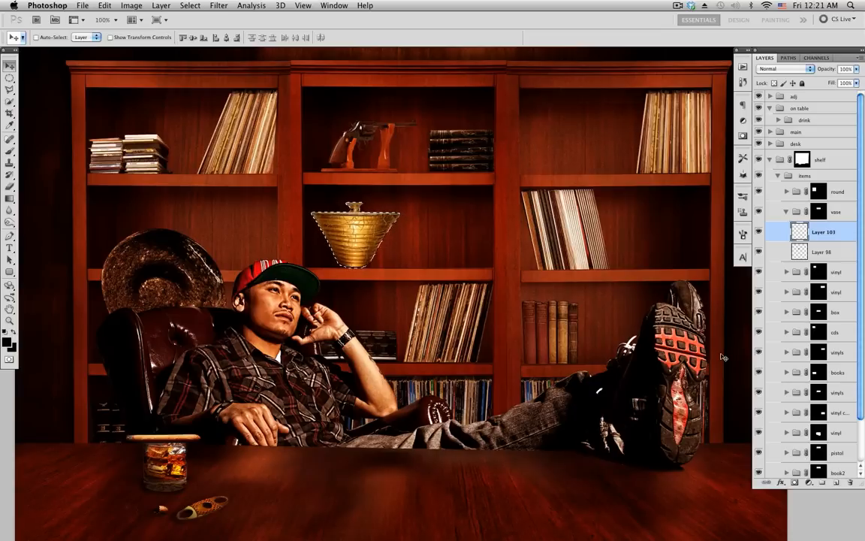
pyautogui.hotkey('alt', 'BackSpace')
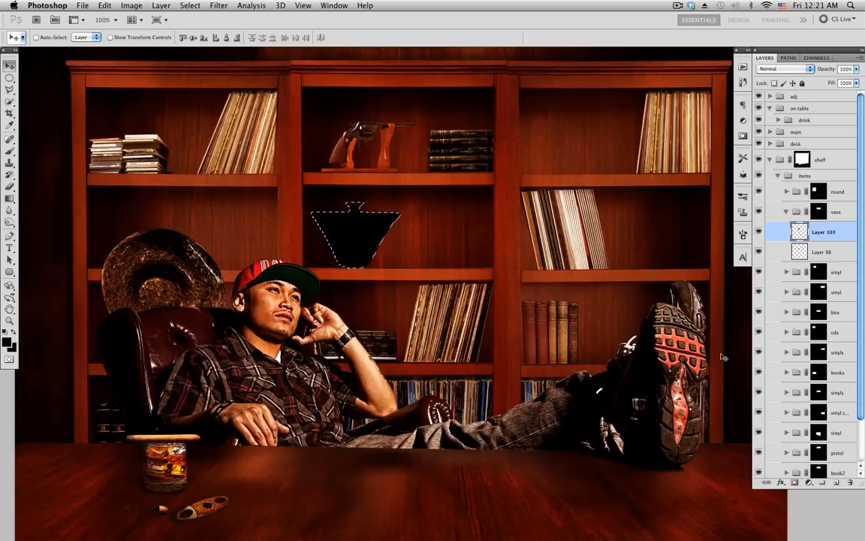
# Deselect the vase outline, rename the black layer "top shadow" and duplicate it.
pyautogui.press('super+d')
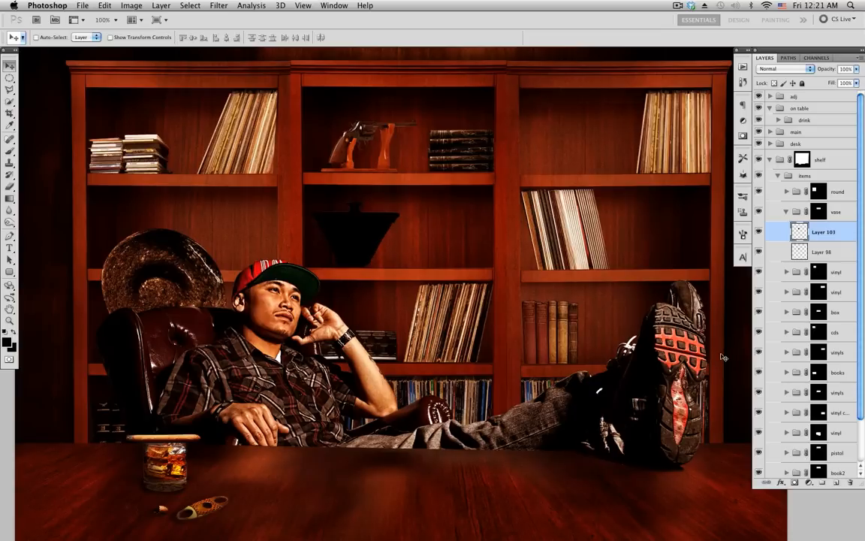
pyautogui.doubleClick(822, 232)
pyautogui.press('Return')
pyautogui.press('super+j')
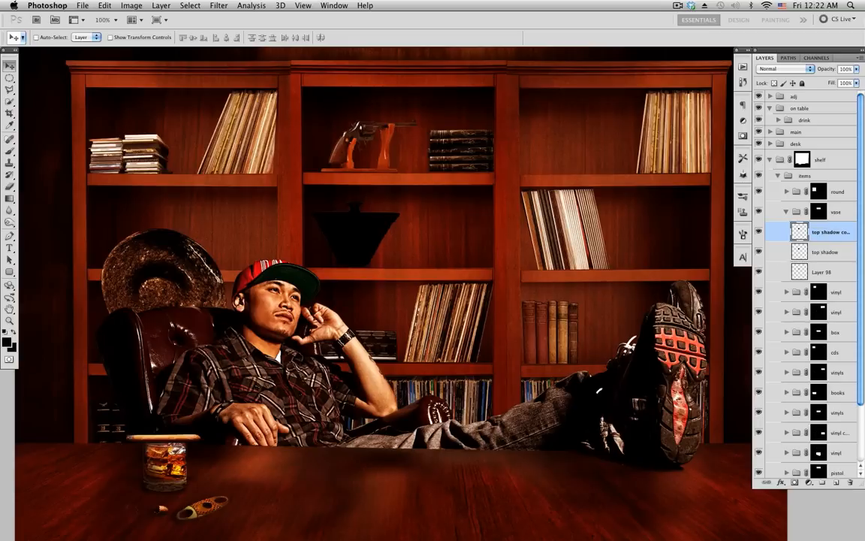
# Move the duplicated shadow below the vase's Layer 98 and rename it "bottom shadow".
pyautogui.moveTo(835, 235); pyautogui.dragTo(826, 270)
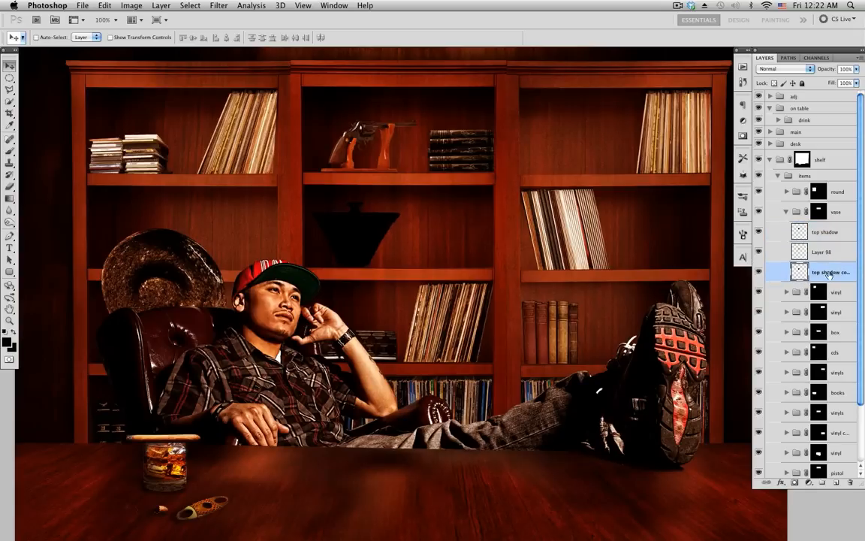
pyautogui.doubleClick(829, 274)
pyautogui.write('h')
pyautogui.press('Return')
# Erase the upper and middle part of the vase's top shadow with a soft eraser and set the layer's opacity to 60%.
pyautogui.click(834, 233)
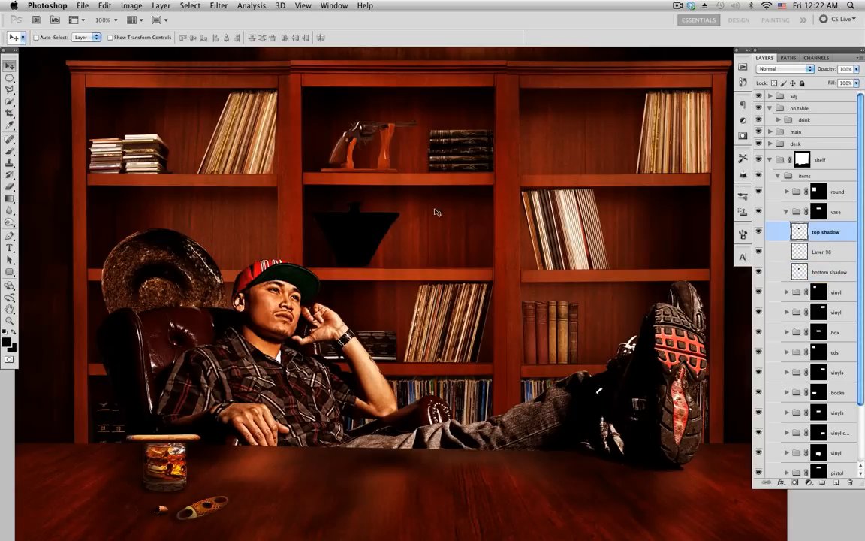
pyautogui.press('e')
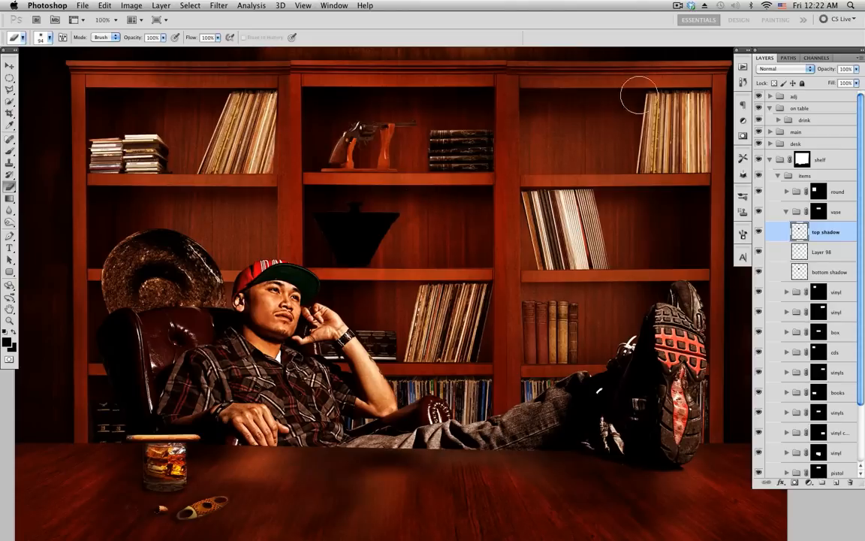
pyautogui.moveTo(357, 192)
pyautogui.mouseDown()
pyautogui.moveTo(334, 199)
pyautogui.moveTo(316, 191)
pyautogui.moveTo(369, 217)
pyautogui.moveTo(386, 242)
pyautogui.moveTo(359, 225)
pyautogui.mouseUp()
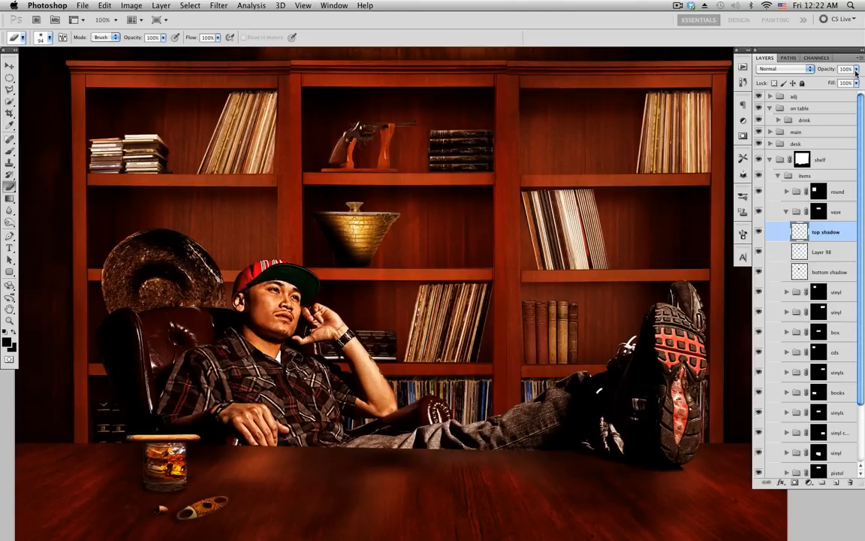
pyautogui.moveTo(856, 72); pyautogui.dragTo(828, 82)
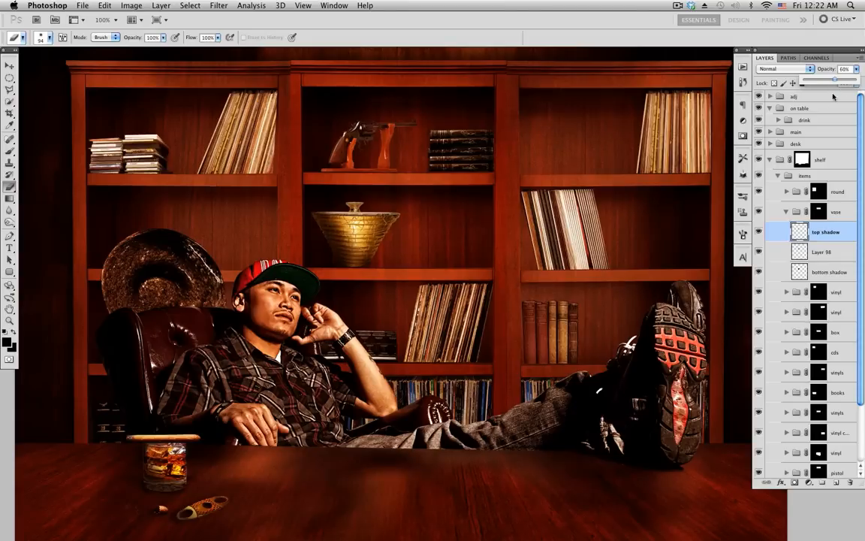
# Apply a blur filter to the vase's bottom shadow layer.
pyautogui.click(828, 278)
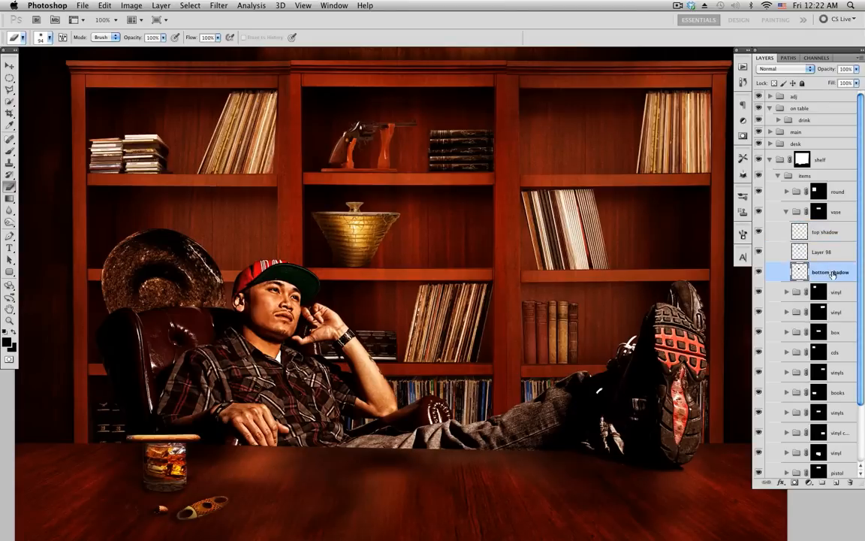
pyautogui.click(217, 6)
pyautogui.moveTo(302, 115)
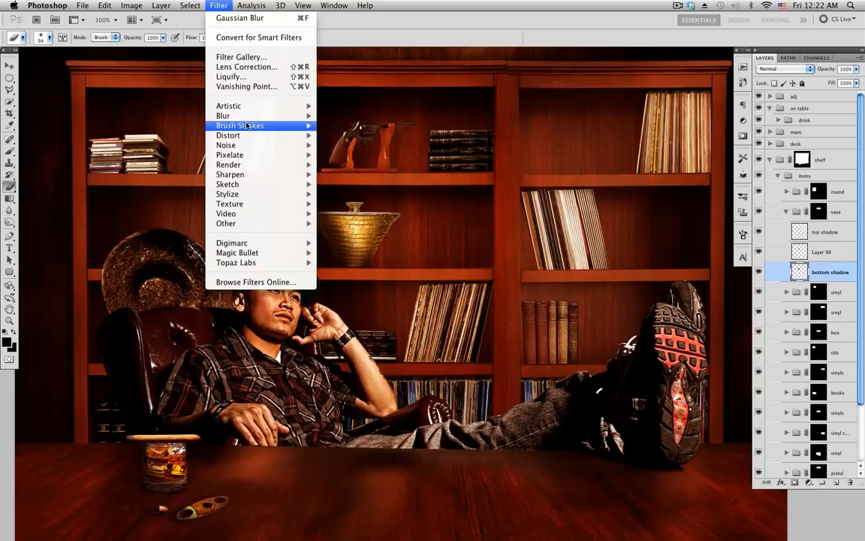
pyautogui.click(446, 239)
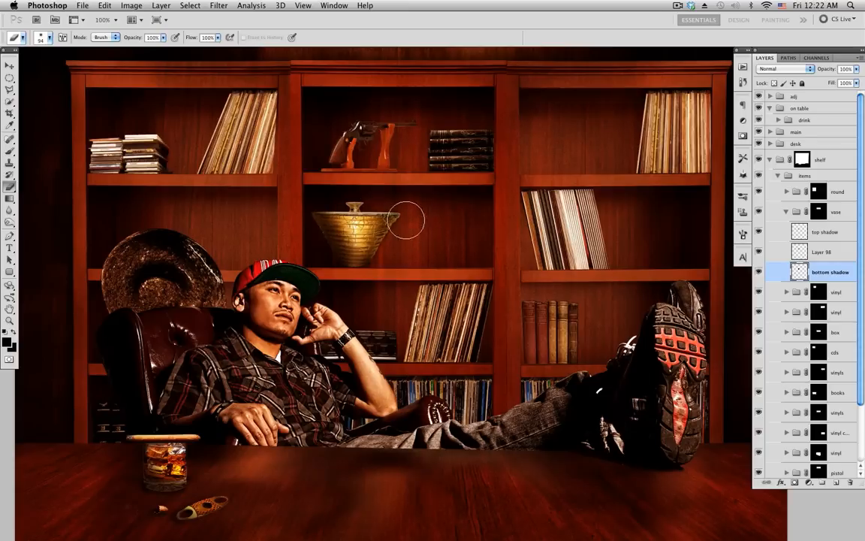
# Move the vase's bottom shadow out beside the vase, reapply the last Gaussian Blur and move the shadow back behind the vase.
pyautogui.press('v')
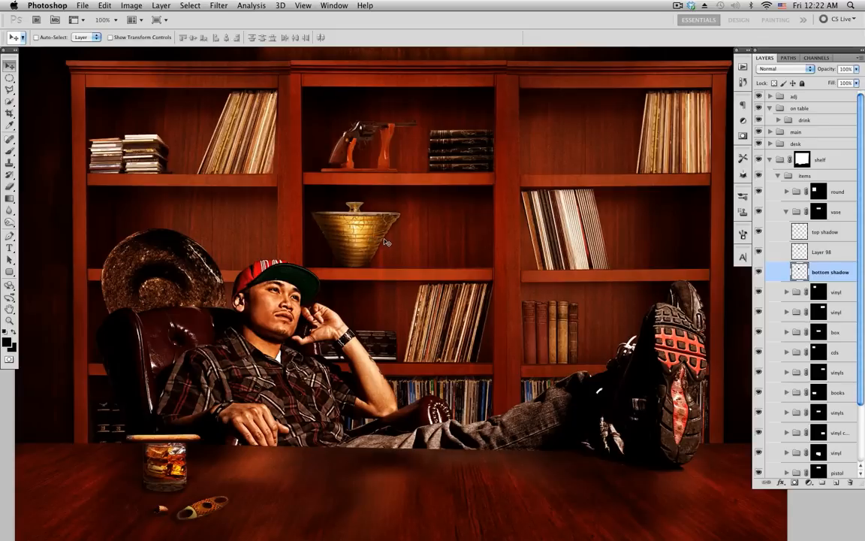
pyautogui.keyDown('super'); pyautogui.click(386, 241); pyautogui.keyUp('super')
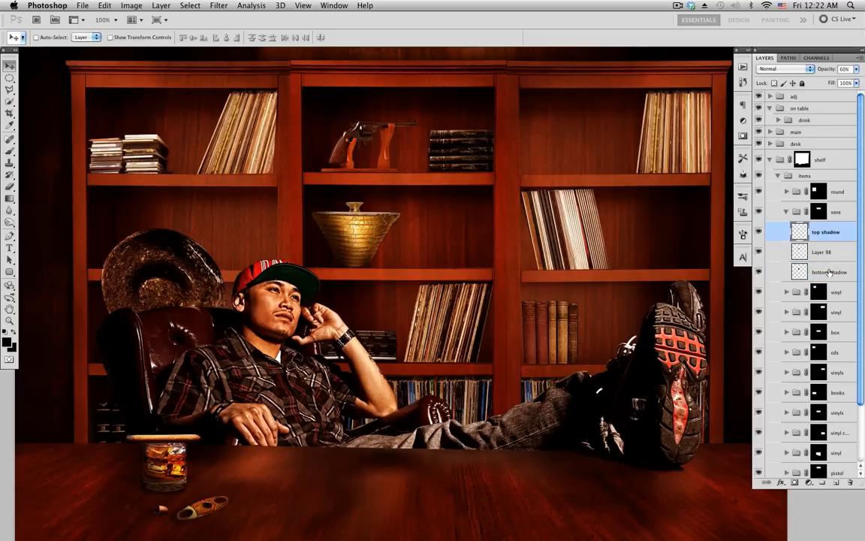
pyautogui.click(829, 274)
pyautogui.moveTo(370, 239); pyautogui.dragTo(456, 239)
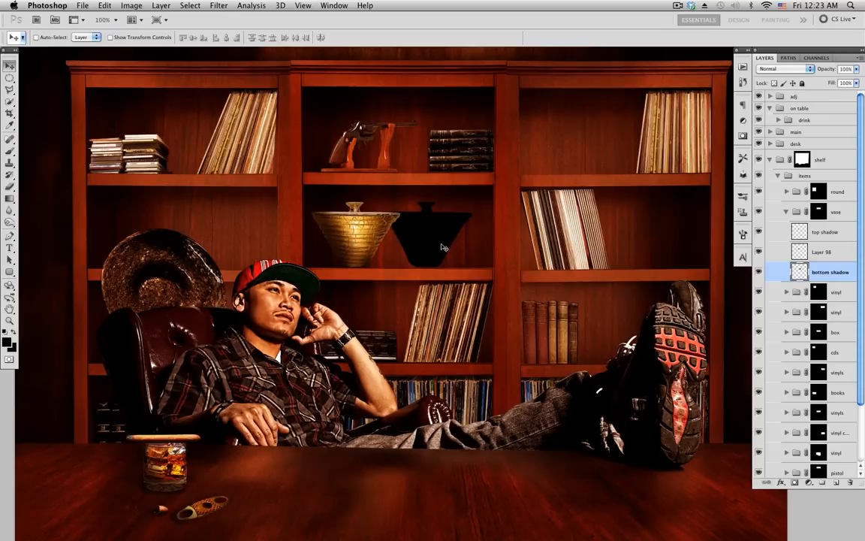
pyautogui.press('super+f')
pyautogui.moveTo(440, 241); pyautogui.dragTo(366, 243)
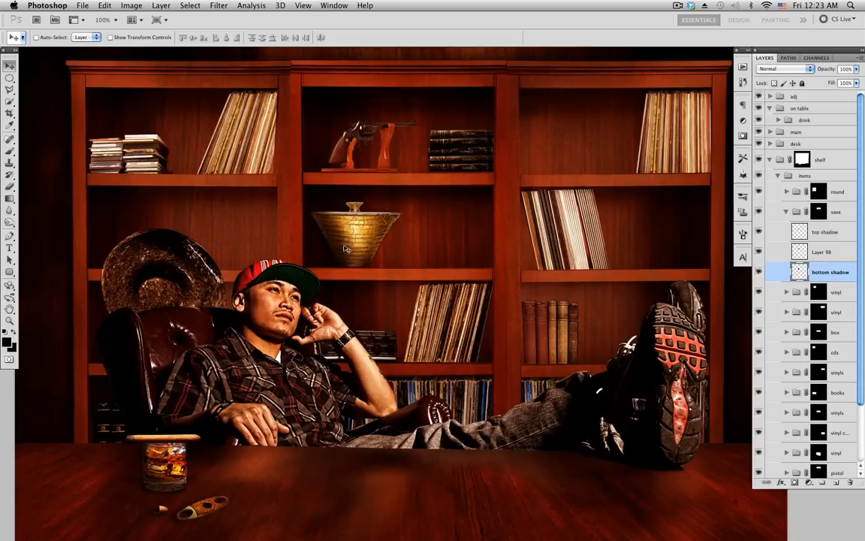
# Compare the vase with and without its bottom shadow and collapse the vase group.
pyautogui.click(758, 271)
pyautogui.click(759, 271)
pyautogui.click(787, 211)
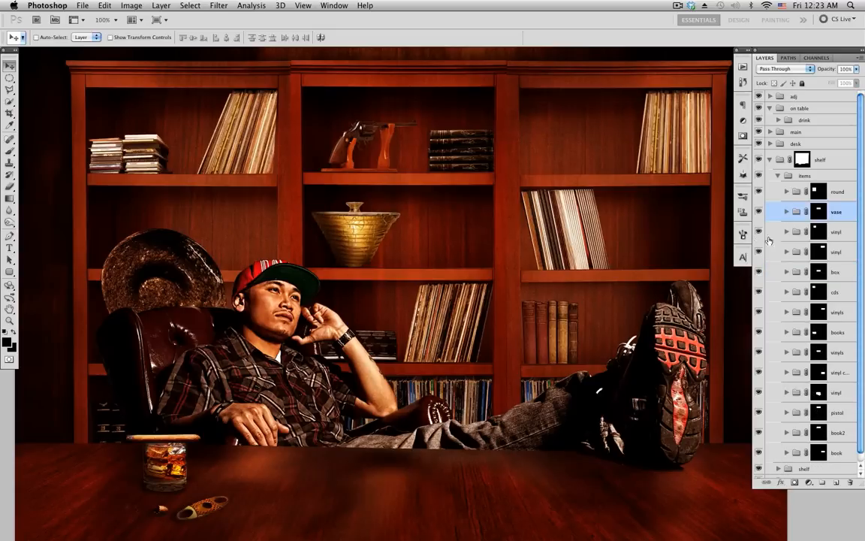
# In the vinyl group below vase, load Layer 93's outline as a selection and fill it with black on a new layer above.
pyautogui.hscroll(2, 723, 306)
pyautogui.scroll(1, 723, 307)
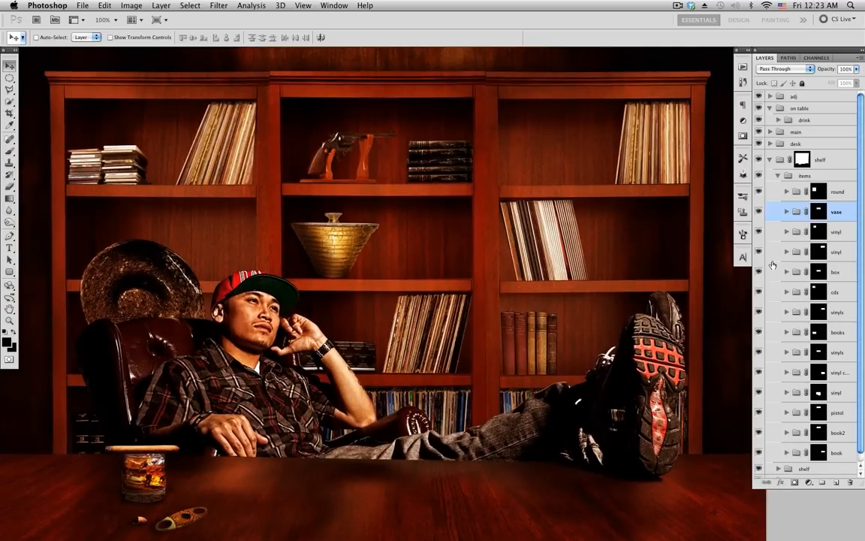
pyautogui.click(758, 232)
pyautogui.click(758, 234)
pyautogui.click(786, 233)
pyautogui.click(798, 253)
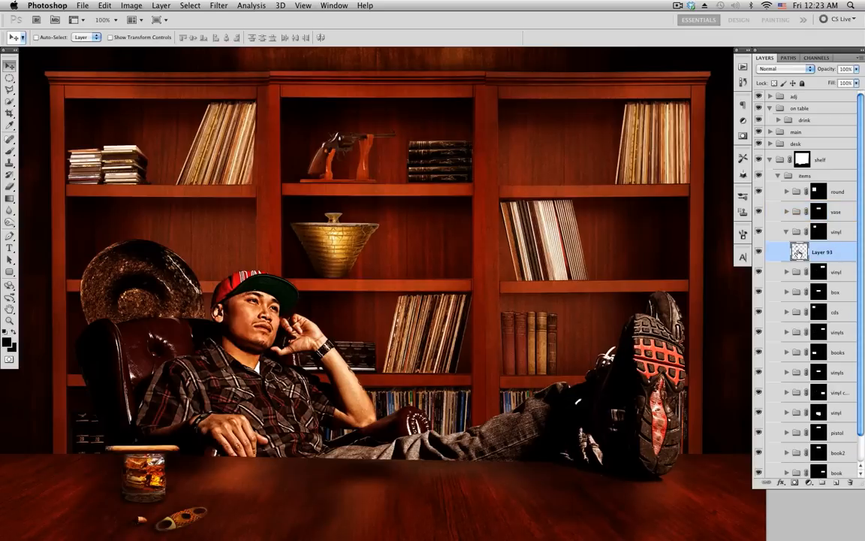
pyautogui.keyDown('ctrl'); pyautogui.click(798, 253); pyautogui.keyUp('ctrl')
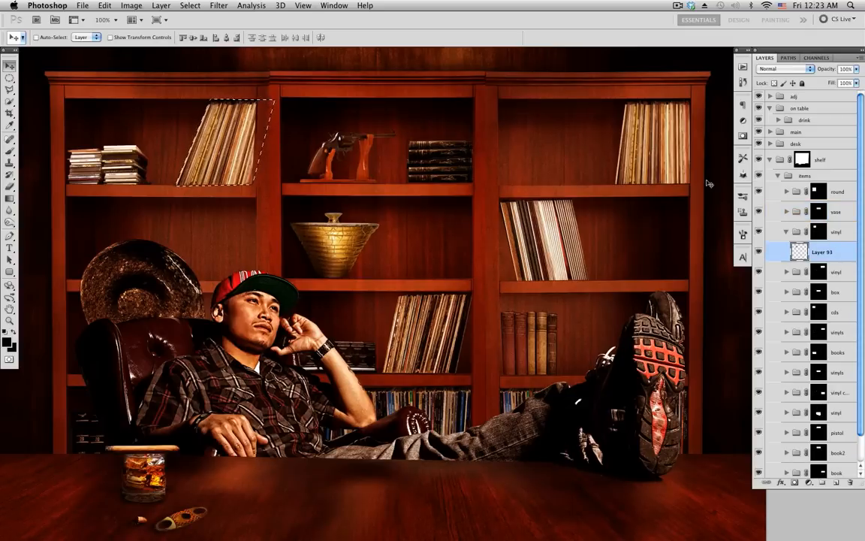
pyautogui.click(836, 483)
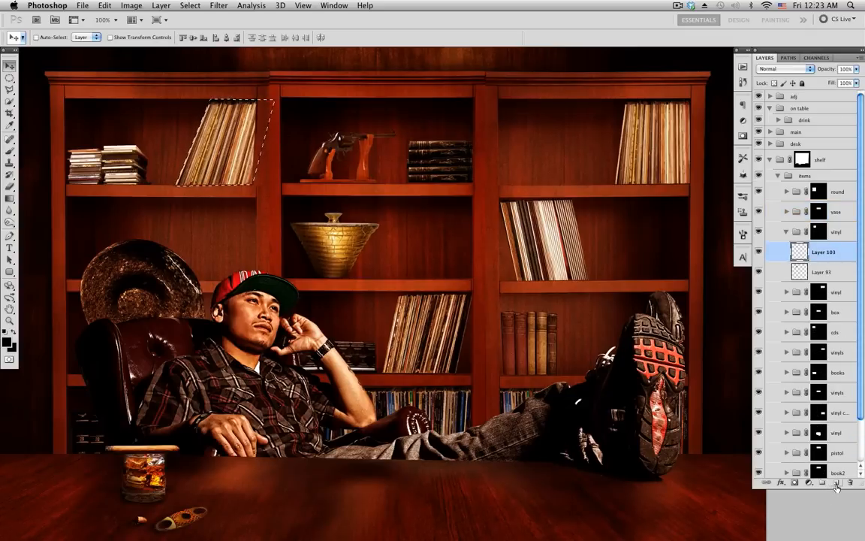
pyautogui.hotkey('alt', 'BackSpace')
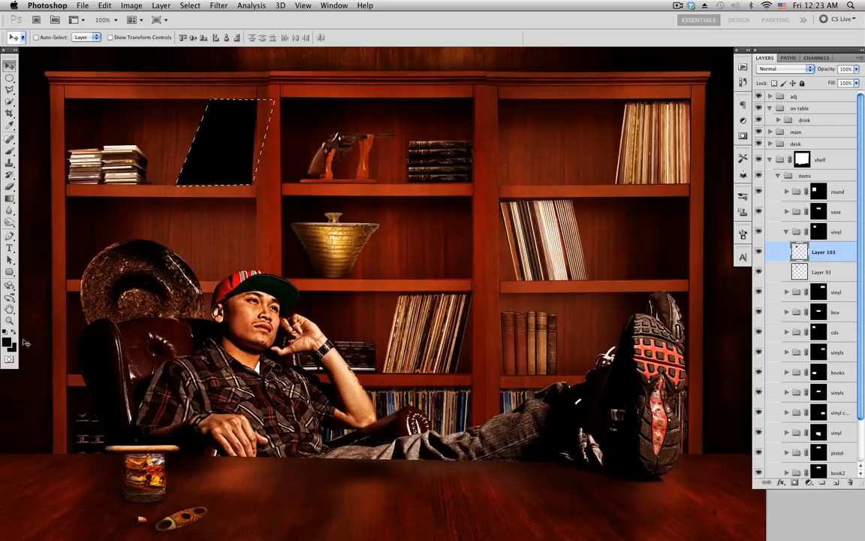
# Duplicate the black vinyl layer, place one copy below Layer 93, and name the two layers "top shadow" and "bottom shadow".
pyautogui.hotkey('ctrl', 'd')
pyautogui.hotkey('ctrl', 'j')
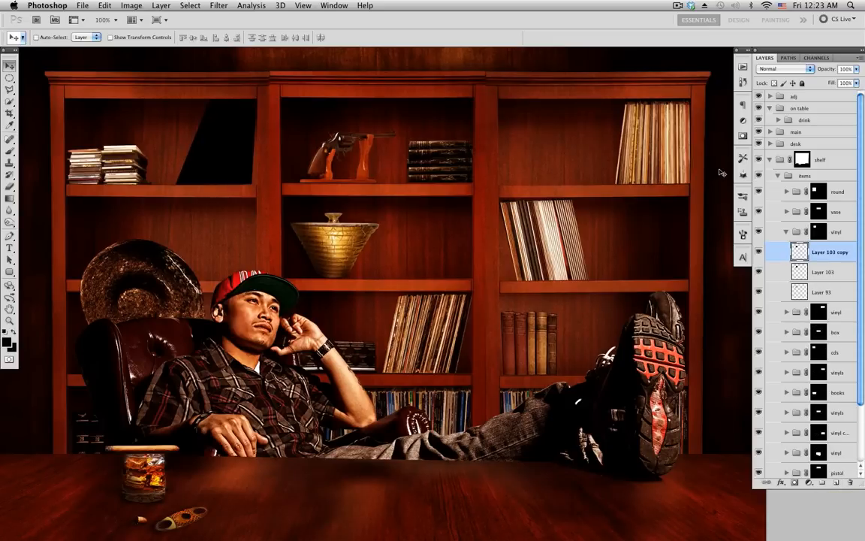
pyautogui.moveTo(830, 257); pyautogui.dragTo(829, 290)
pyautogui.doubleClick(825, 252)
pyautogui.write('top shadow')
pyautogui.press('Return')
pyautogui.doubleClick(829, 292)
pyautogui.write('go')
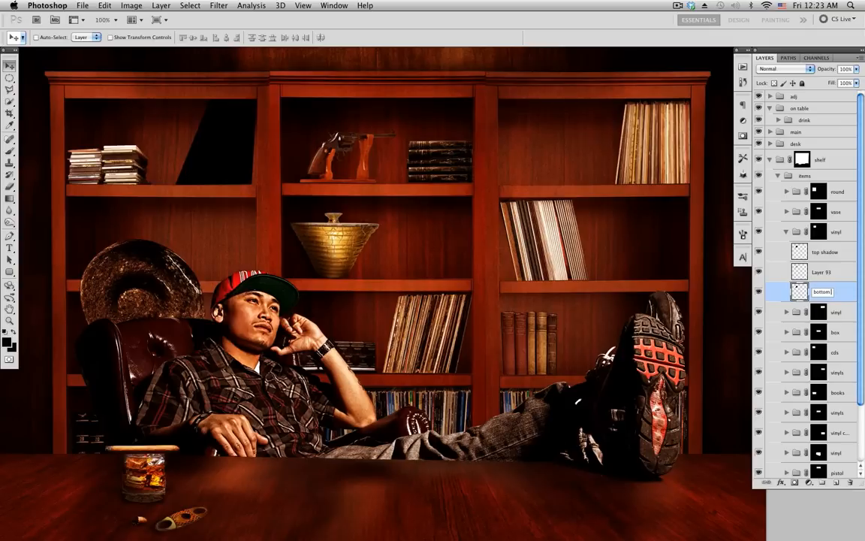
pyautogui.press('Return')
# Erase the vinyls' top shadow along the upper part of the records and set the layer's opacity to 41%.
pyautogui.click(769, 252)
pyautogui.press('e')
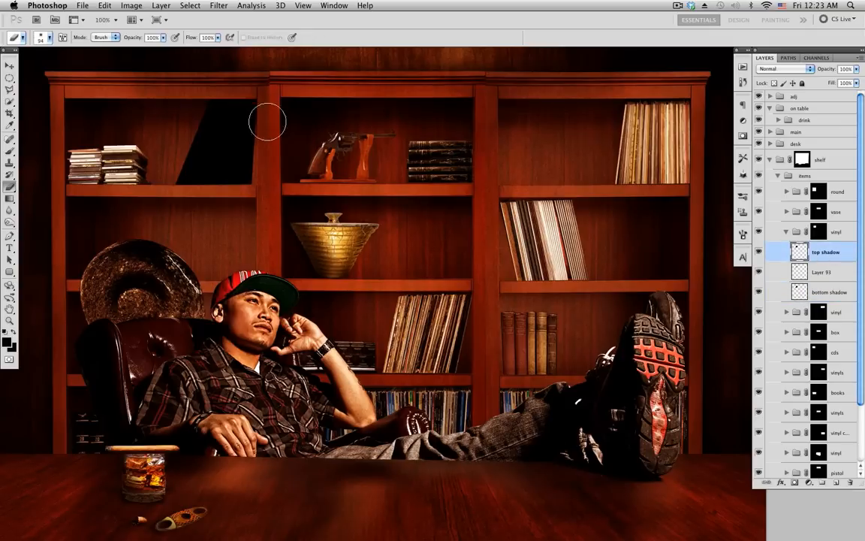
pyautogui.moveTo(260, 115)
pyautogui.mouseDown()
pyautogui.moveTo(242, 94)
pyautogui.moveTo(242, 109)
pyautogui.moveTo(216, 104)
pyautogui.moveTo(252, 172)
pyautogui.moveTo(253, 155)
pyautogui.moveTo(244, 163)
pyautogui.moveTo(232, 158)
pyautogui.moveTo(197, 112)
pyautogui.mouseUp()
pyautogui.click(856, 68)
pyautogui.moveTo(856, 79)
pyautogui.mouseDown()
pyautogui.moveTo(814, 82)
pyautogui.moveTo(826, 81)
pyautogui.mouseUp()
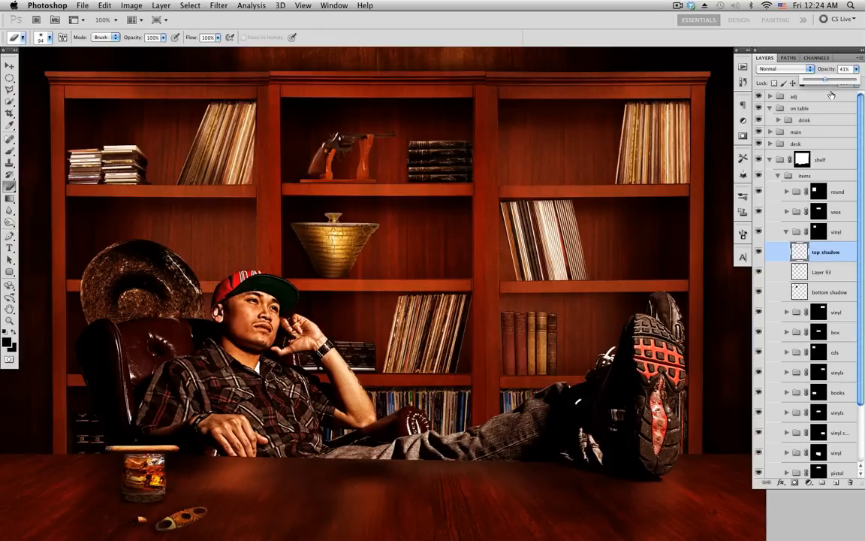
# Shift the vinyls' bottom shadow slightly to the left behind the records.
pyautogui.click(840, 295)
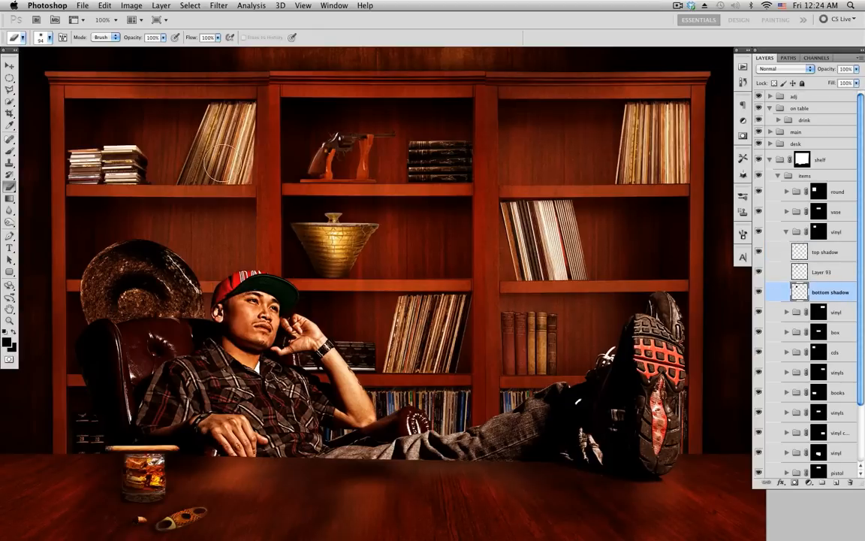
pyautogui.press('v')
pyautogui.moveTo(222, 152); pyautogui.dragTo(216, 152)
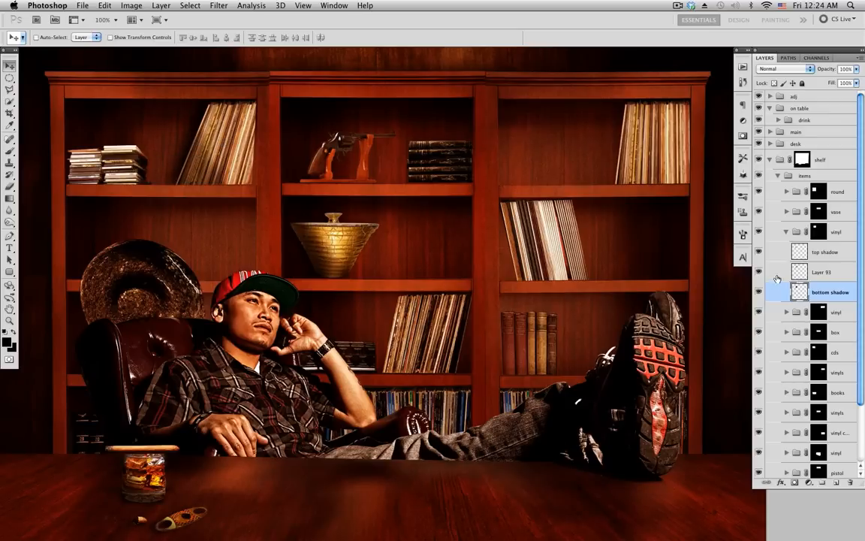
# Compare the vinyls with and without both shadow layers and check the composite at different zoom levels.
pyautogui.moveTo(759, 293); pyautogui.dragTo(761, 258)
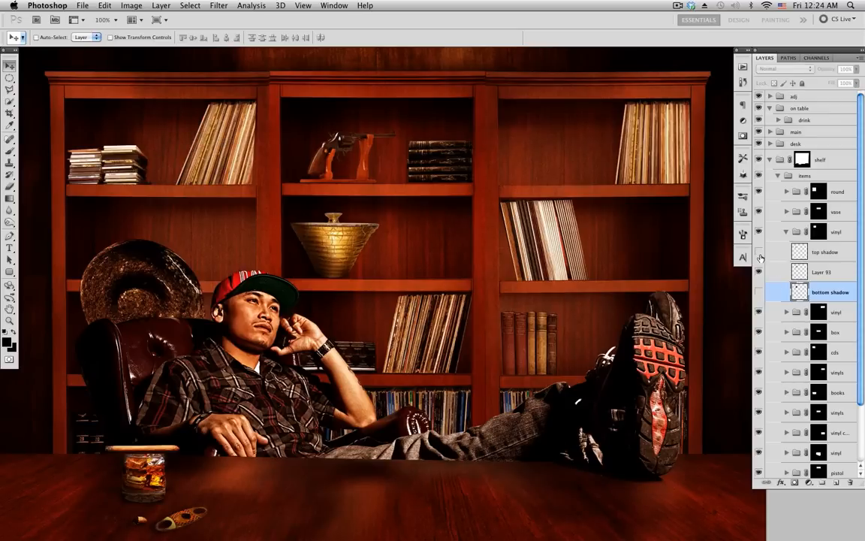
pyautogui.click(759, 254)
pyautogui.click(761, 293)
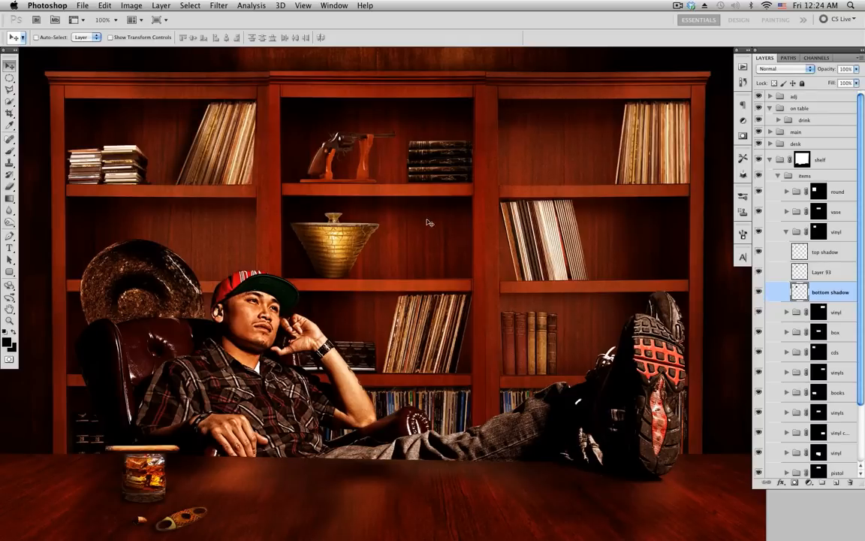
pyautogui.press('super+minus')
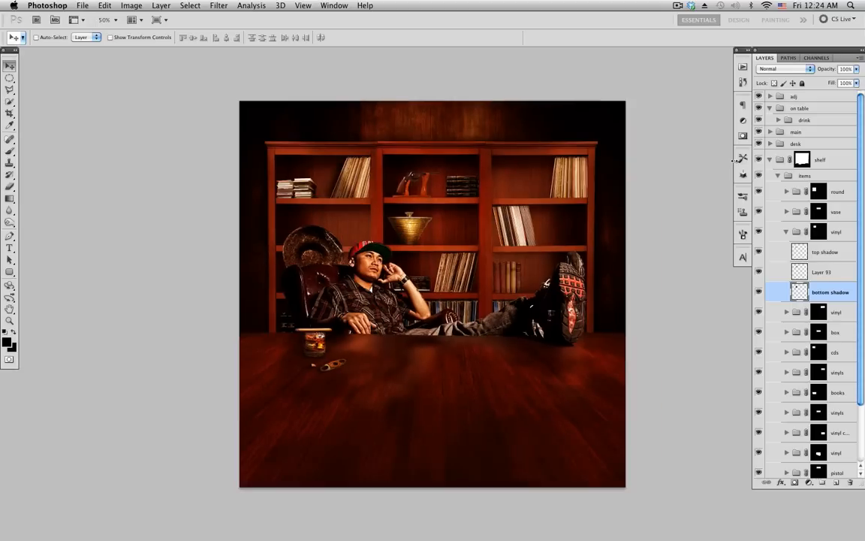
pyautogui.press('super+plus')
pyautogui.press('super+plus')
pyautogui.moveTo(422, 100); pyautogui.dragTo(457, 212)
# Lower the vinyls' top shadow opacity to 28% and collapse the vinyl group.
pyautogui.click(826, 251)
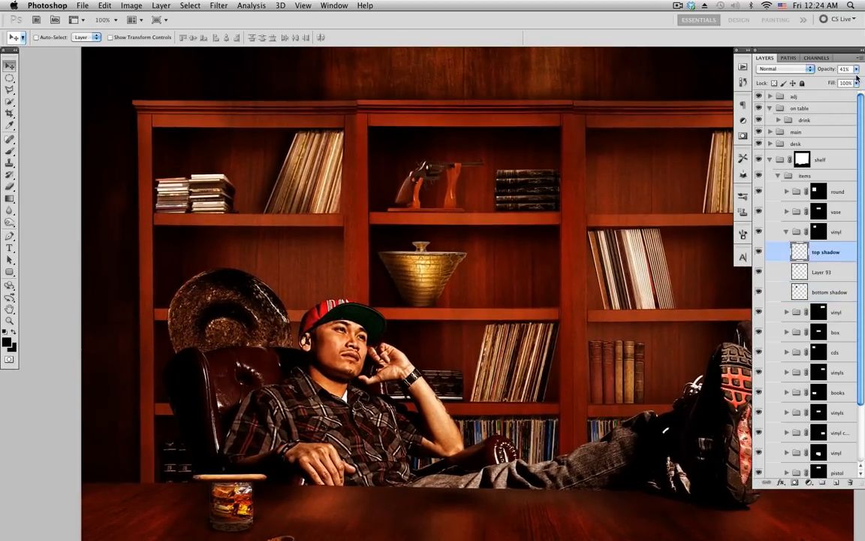
pyautogui.click(856, 68)
pyautogui.moveTo(855, 80); pyautogui.dragTo(819, 83)
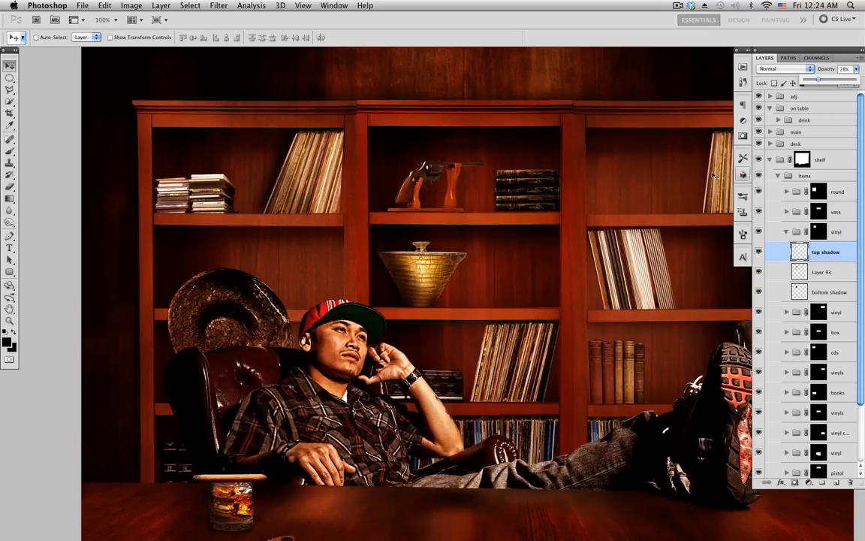
pyautogui.moveTo(583, 280); pyautogui.dragTo(544, 265)
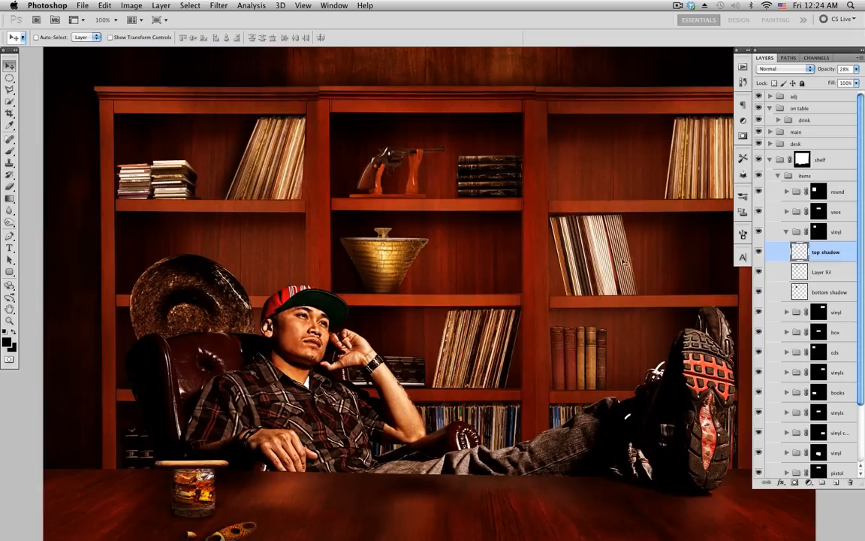
pyautogui.click(788, 237)
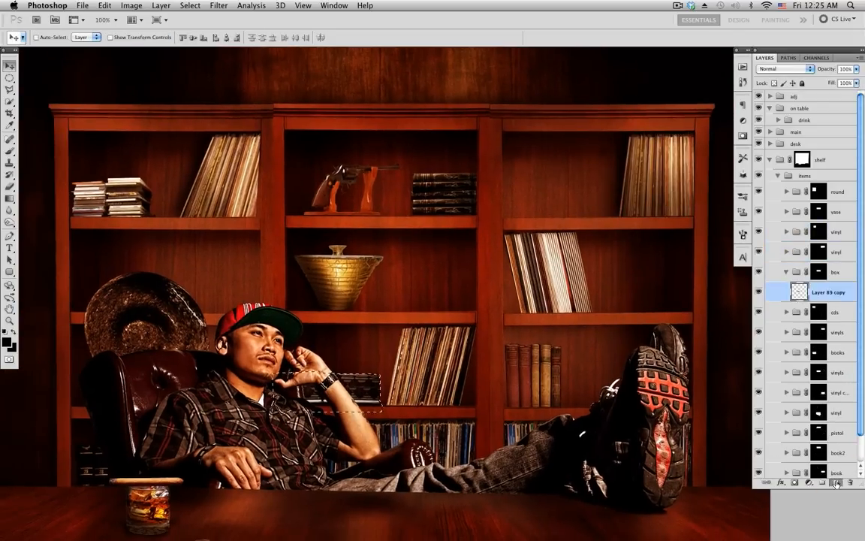
# Delete Layer 110 from the vinyls group and fill a new layer above the records with black in the shape of Layer 80.
pyautogui.click(799, 313)
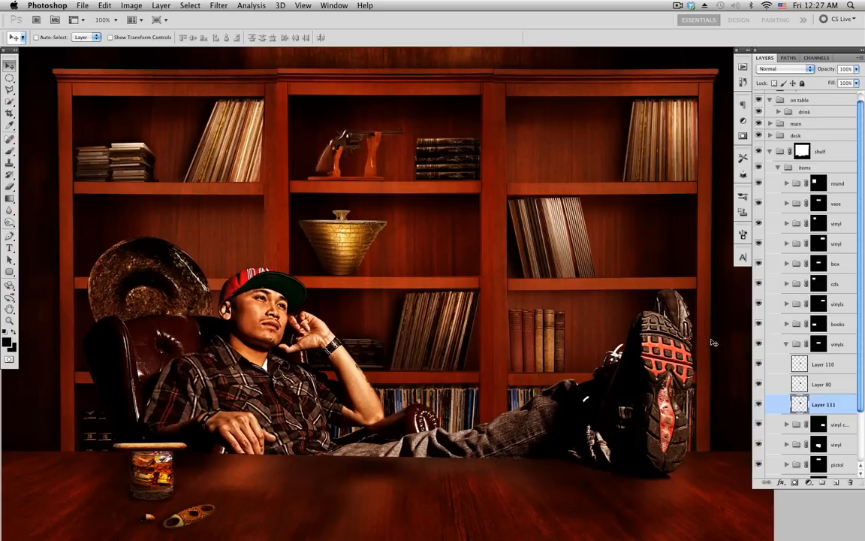
pyautogui.click(826, 365)
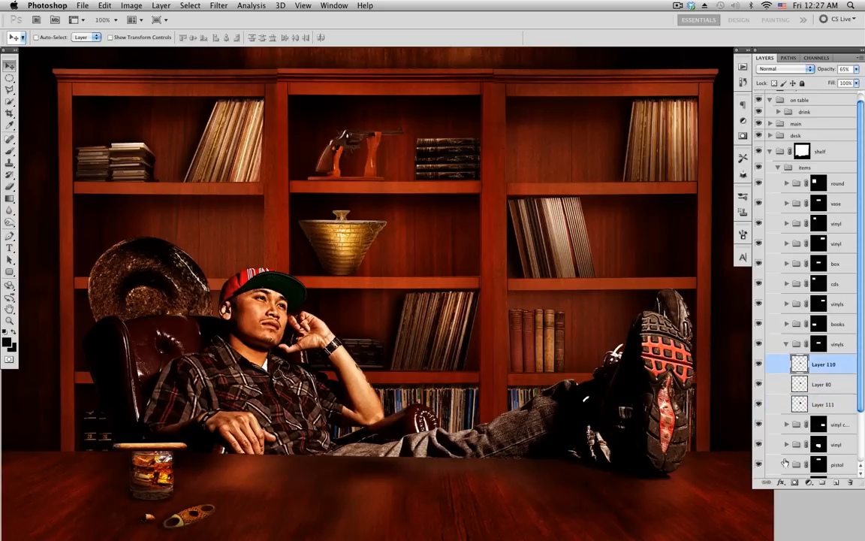
pyautogui.click(852, 482)
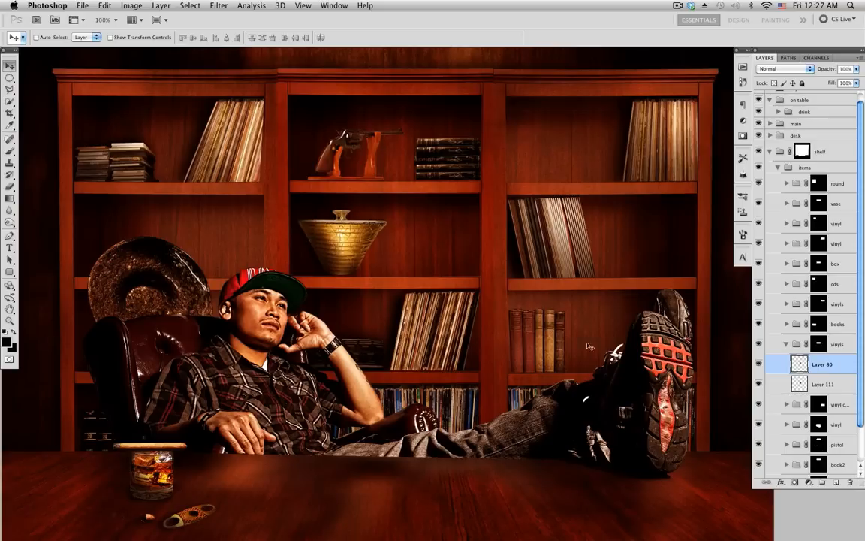
pyautogui.keyDown('ctrl'); pyautogui.click(800, 365); pyautogui.keyUp('ctrl')
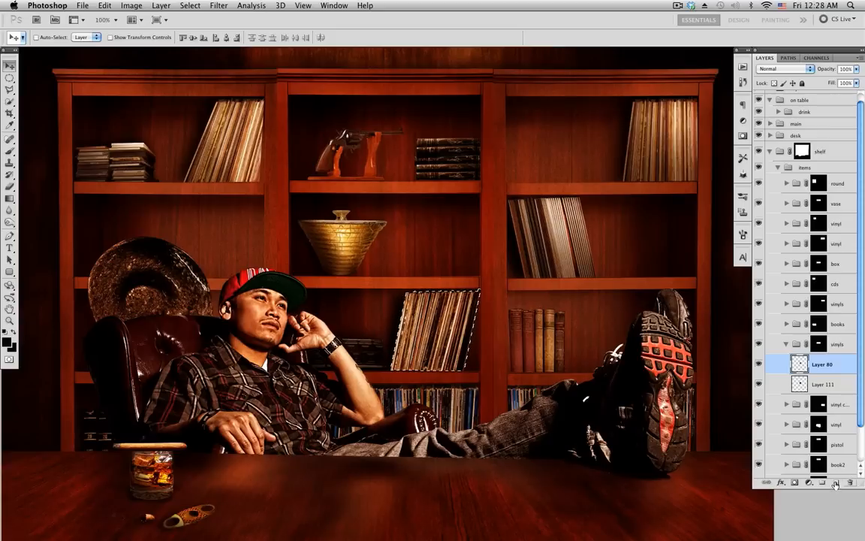
pyautogui.hotkey('ctrl', 'j')
pyautogui.hotkey('alt', 'BackSpace')
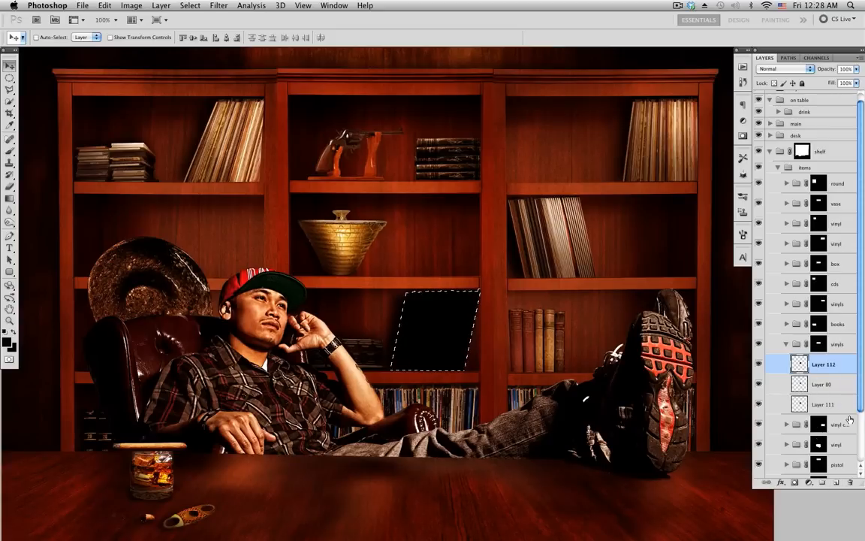
pyautogui.press('super+d')
# Erase the upper part of the vinyls' new black top shadow and set the layer's opacity to 60%.
pyautogui.press('b')
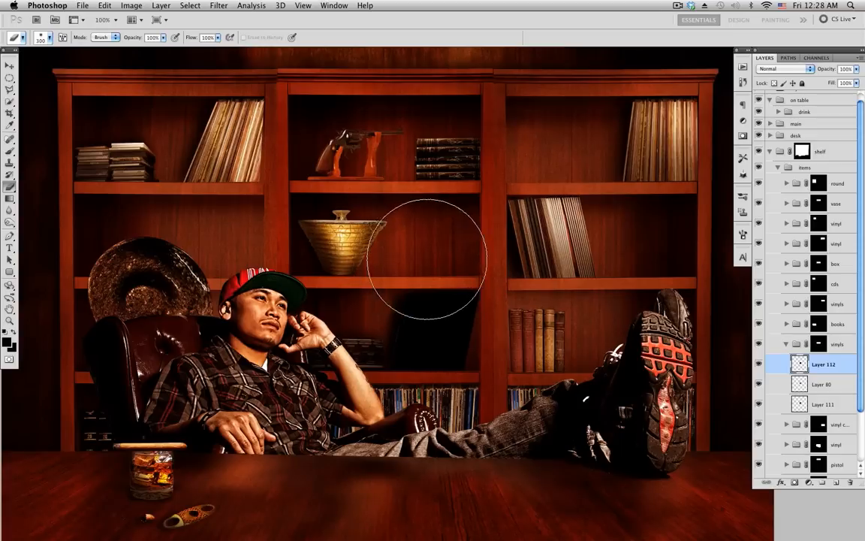
pyautogui.click(464, 258)
pyautogui.moveTo(464, 258)
pyautogui.mouseDown()
pyautogui.moveTo(436, 269)
pyautogui.moveTo(433, 281)
pyautogui.mouseUp()
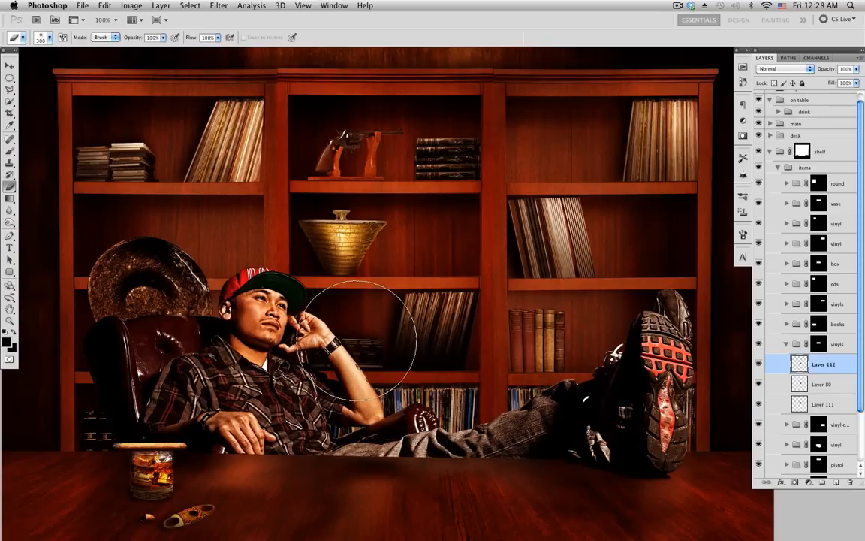
pyautogui.moveTo(855, 69)
pyautogui.mouseDown()
pyautogui.moveTo(852, 78)
pyautogui.moveTo(833, 80)
pyautogui.mouseUp()
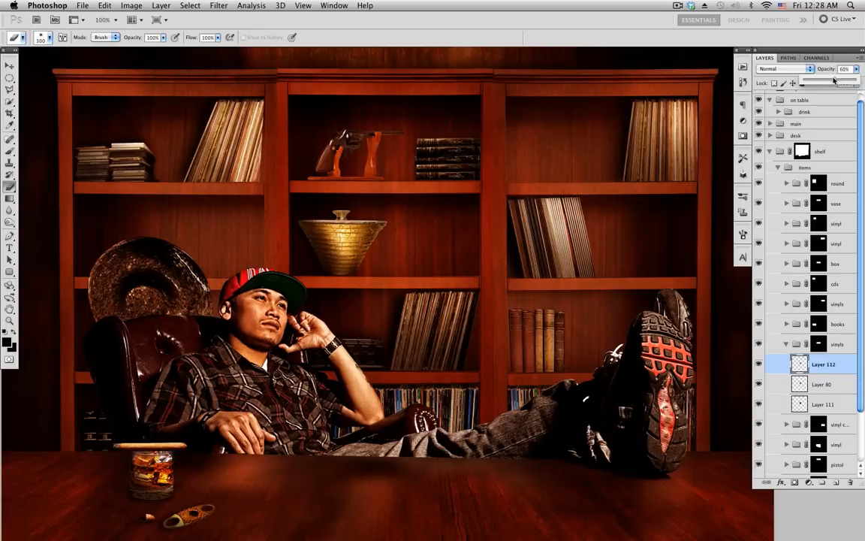
# Replace Layer 111 with a new black-filled layer in the records' shape, placed below Layer 80 in the vinyls group.
pyautogui.click(828, 404)
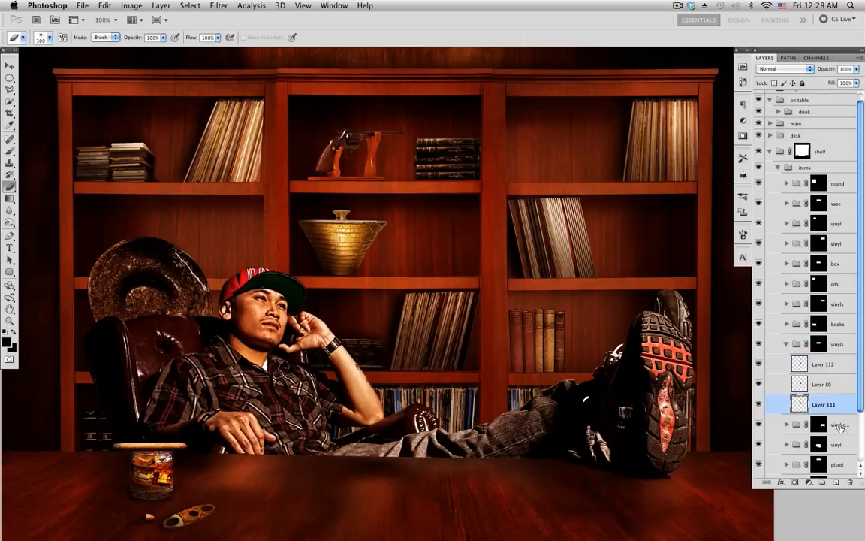
pyautogui.moveTo(851, 483); pyautogui.dragTo(851, 483)
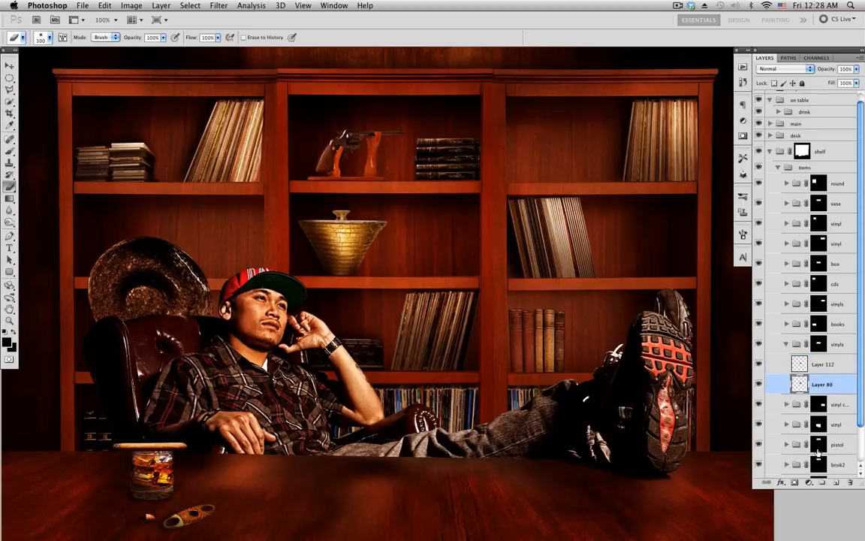
pyautogui.keyDown('super'); pyautogui.click(801, 386); pyautogui.keyUp('super')
pyautogui.click(835, 483)
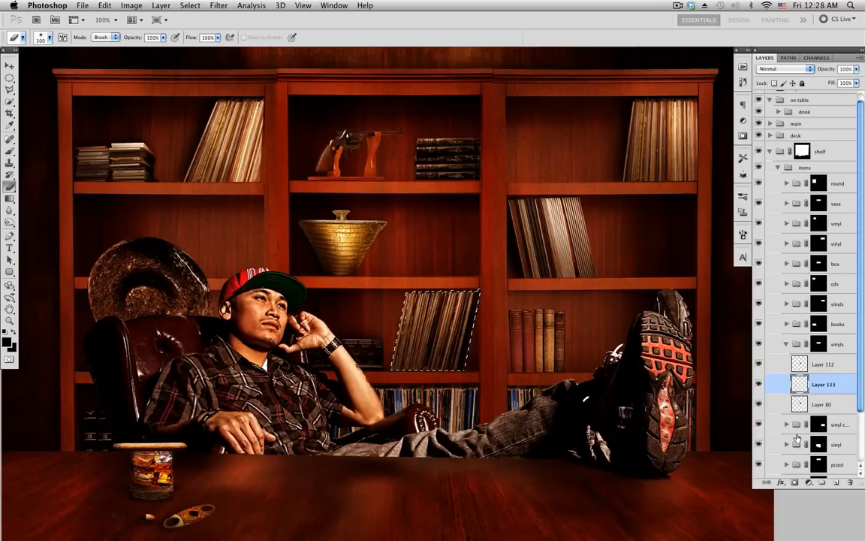
pyautogui.hotkey('alt', 'BackSpace')
pyautogui.press('super+d')
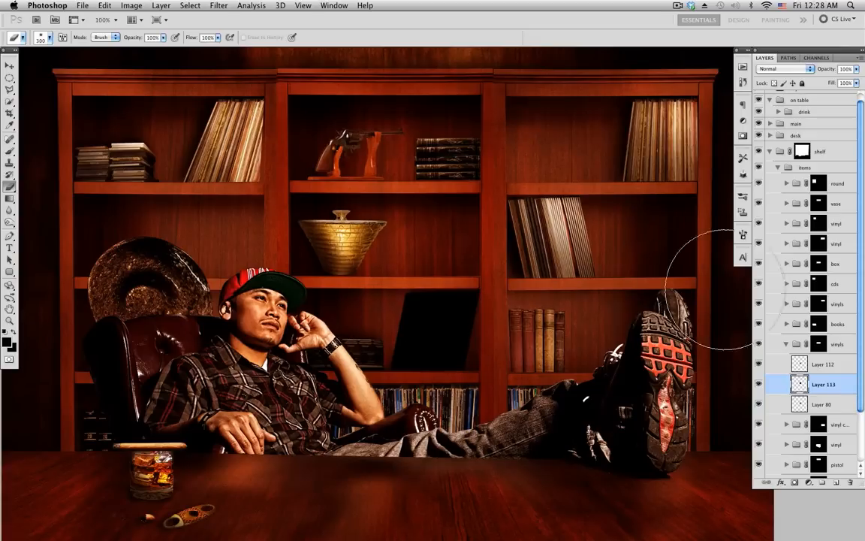
pyautogui.moveTo(823, 385); pyautogui.dragTo(827, 413)
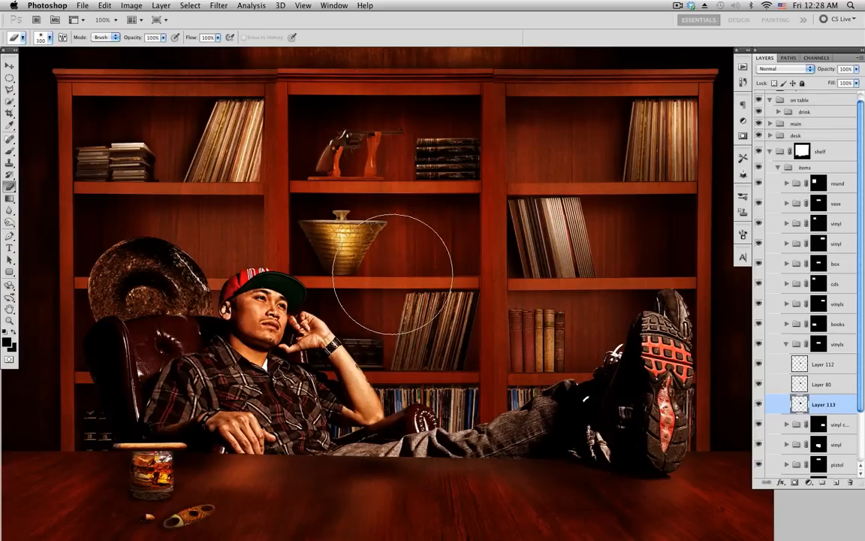
# Apply a Gaussian Blur with a radius of 4.2 pixels to the vinyls' bottom shadow.
pyautogui.click(218, 6)
pyautogui.moveTo(240, 114)
pyautogui.click(361, 156)
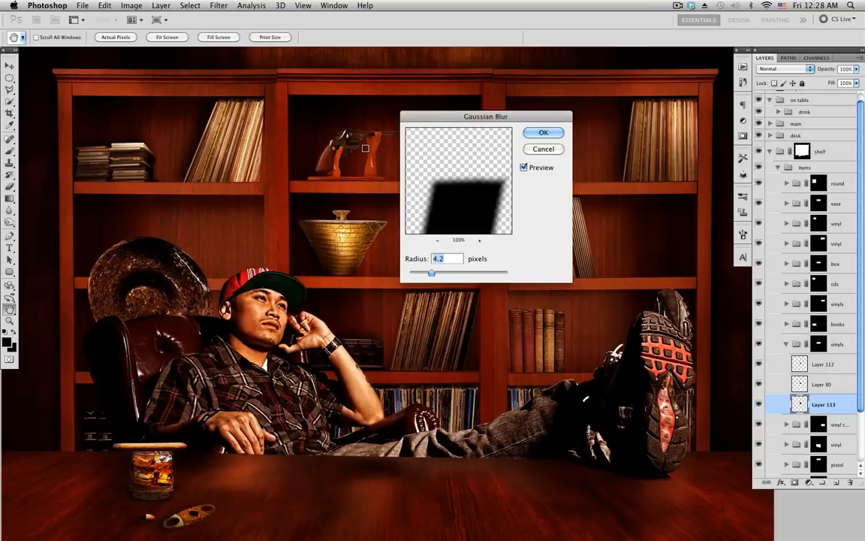
pyautogui.click(543, 133)
pyautogui.press('b')
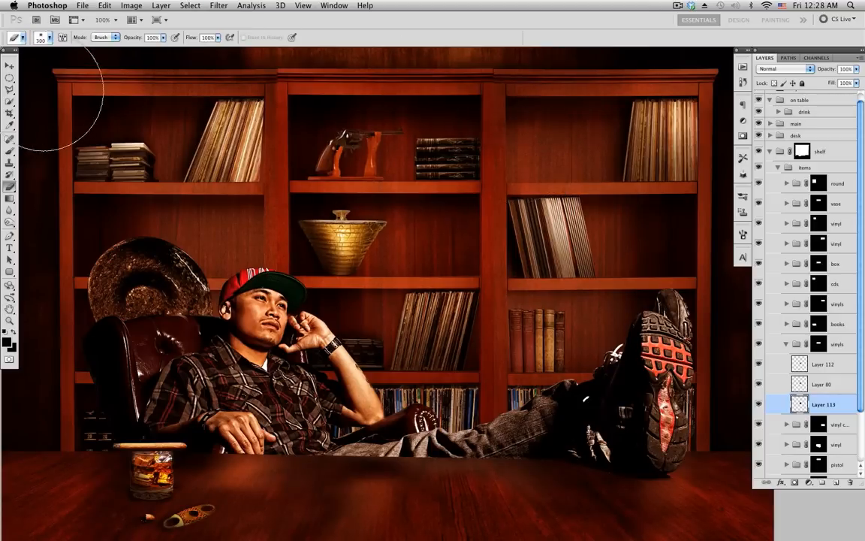
# Shift the vinyls' bottom shadow slightly to the left and stretch its width to 113.71% towards the right.
pyautogui.click(10, 65)
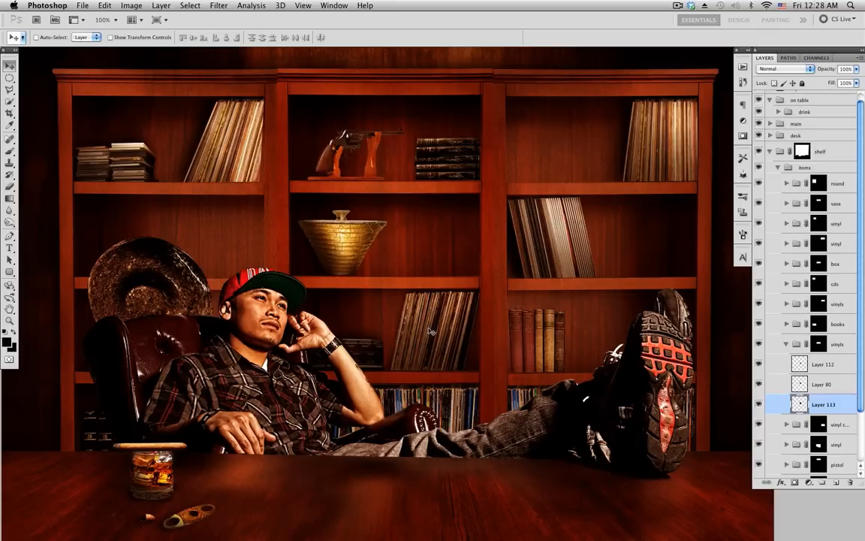
pyautogui.moveTo(431, 331); pyautogui.dragTo(422, 330)
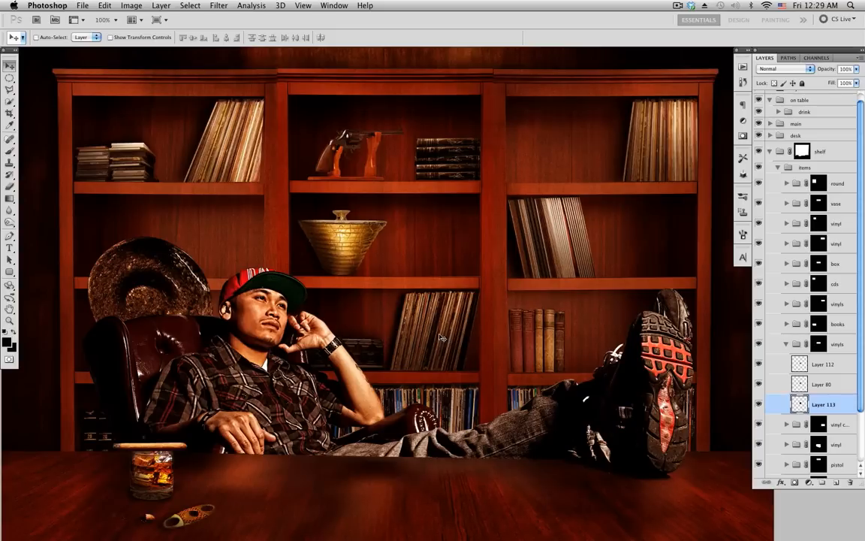
pyautogui.hotkey('ctrl', 't')
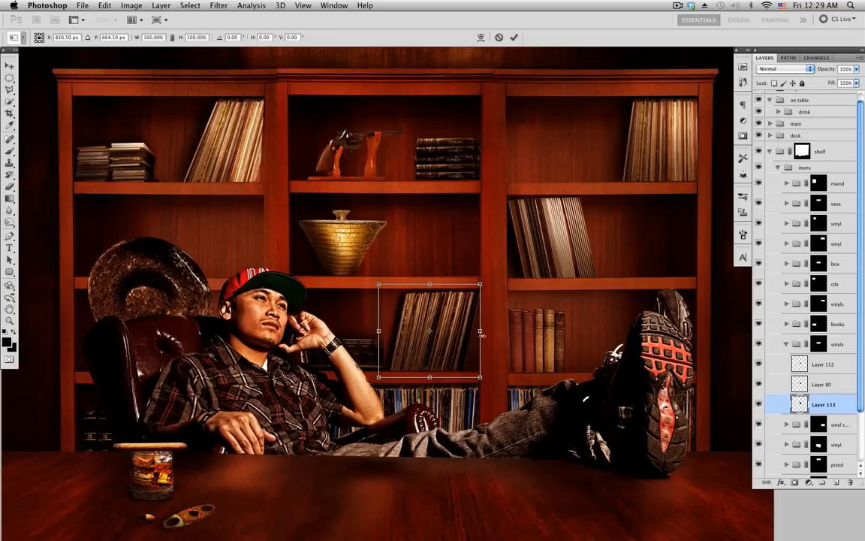
pyautogui.moveTo(482, 330)
pyautogui.mouseDown()
pyautogui.moveTo(507, 331)
pyautogui.moveTo(495, 331)
pyautogui.mouseUp()
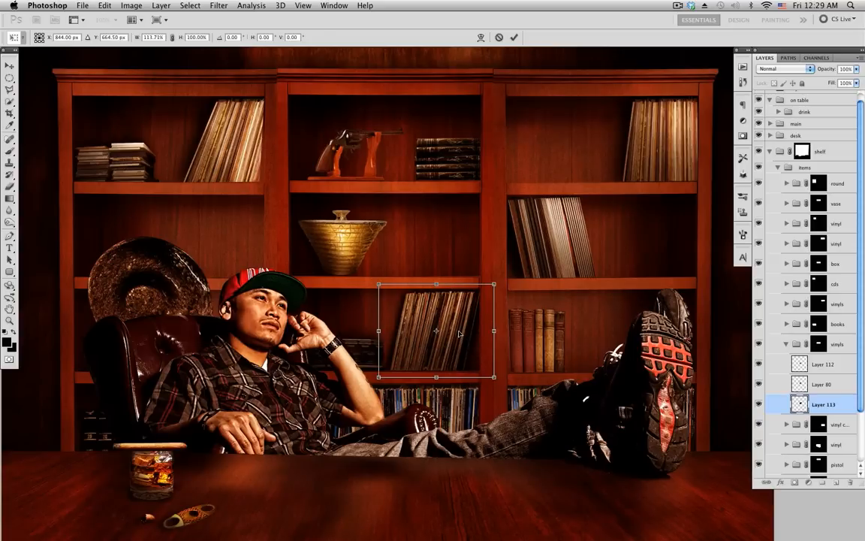
pyautogui.press('Return')
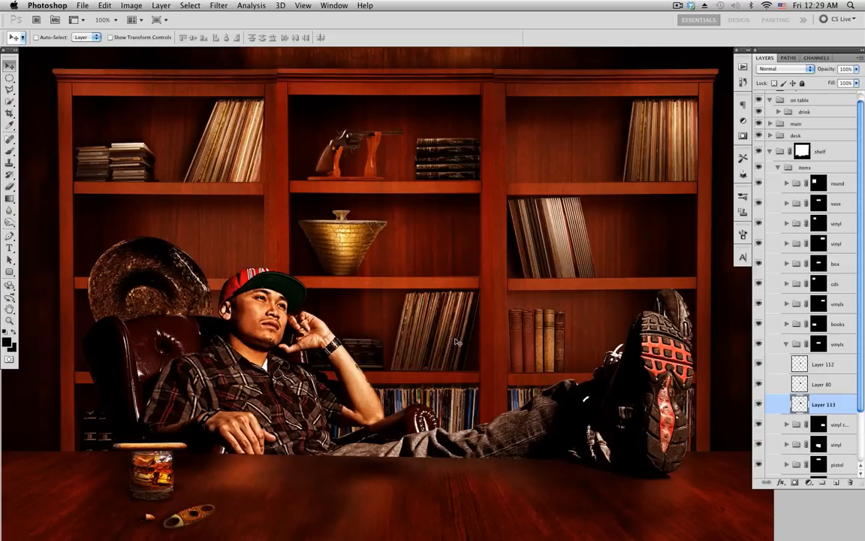
# Compare the middle-shelf vinyls with and without their top and bottom shadow layers.
pyautogui.click(759, 403)
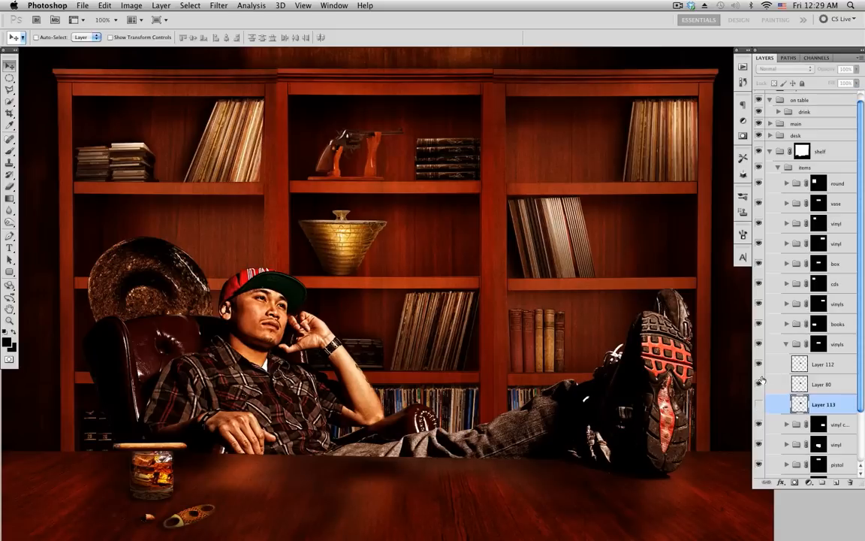
pyautogui.click(758, 365)
pyautogui.click(758, 402)
pyautogui.click(759, 365)
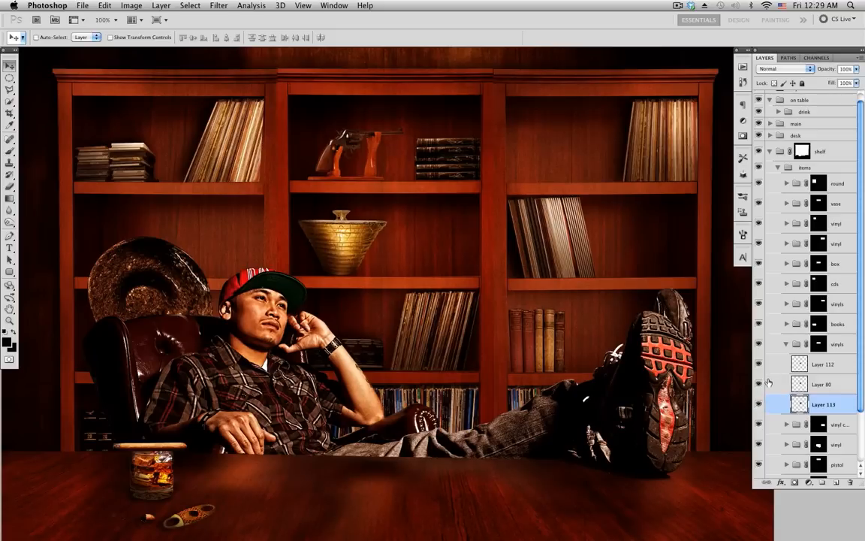
pyautogui.scroll(-1, 451, 289)
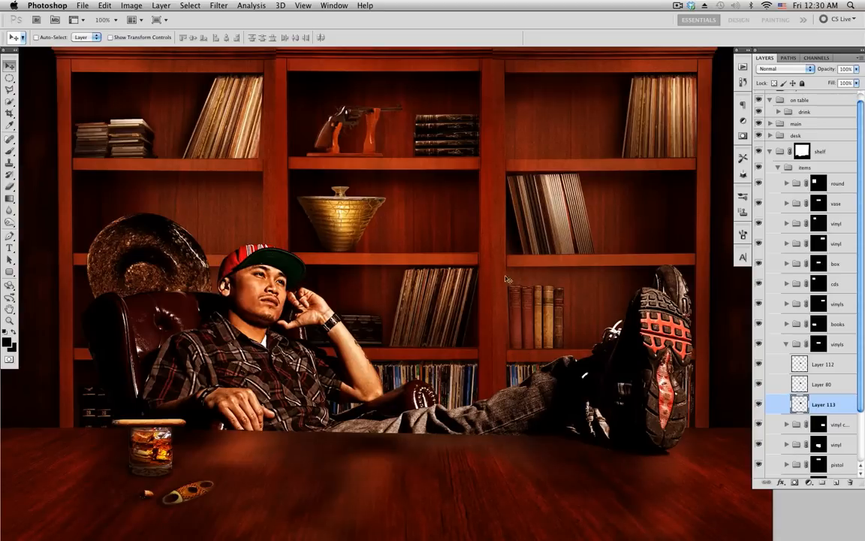
# Collapse the vinyls group and add a shadow layer above Layer 78 copy 3 in the vinyl copy group.
pyautogui.click(786, 344)
pyautogui.click(787, 363)
pyautogui.click(823, 384)
pyautogui.press('e')
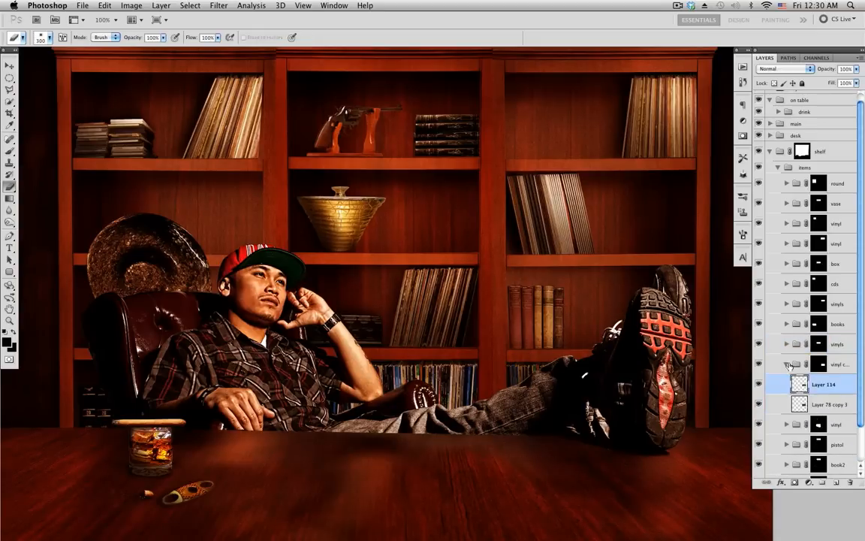
# Darken the vinyl copy, vinyl and pistol items with black shadow layers and add a top shadow layer to the book2 group.
pyautogui.click(786, 363)
pyautogui.click(787, 384)
pyautogui.click(759, 405)
pyautogui.click(759, 405)
pyautogui.keyDown('super'); pyautogui.click(799, 404); pyautogui.keyUp('super')
pyautogui.click(836, 482)
pyautogui.keyDown('super'); pyautogui.click(837, 482); pyautogui.keyUp('super')
pyautogui.click(787, 384)
pyautogui.click(787, 425)
pyautogui.click(836, 482)
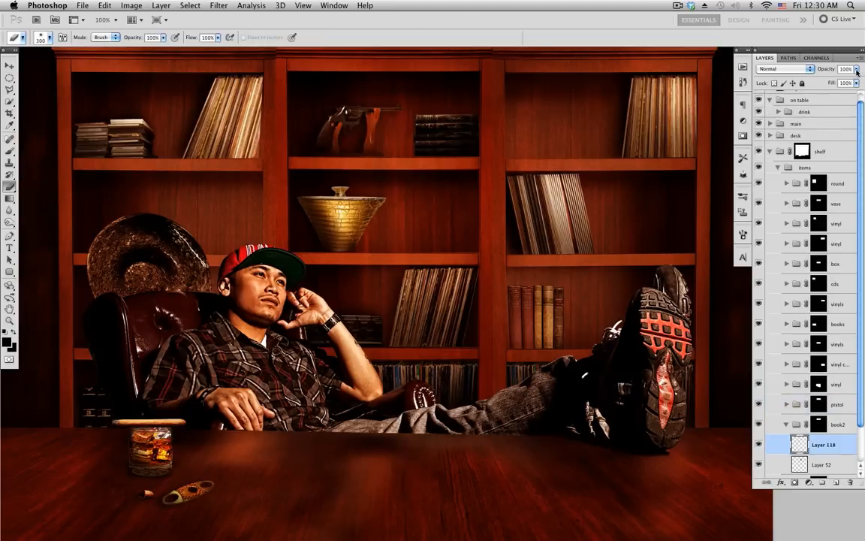
# Finish the book2 shadows and add black shadow layers above and below Layer 50 in the book group.
pyautogui.keyDown('super'); pyautogui.click(836, 483); pyautogui.keyUp('super')
pyautogui.press('v')
pyautogui.click(787, 384)
pyautogui.click(787, 442)
pyautogui.press('e')
pyautogui.click(836, 482)
pyautogui.keyDown('super'); pyautogui.click(836, 482); pyautogui.keyUp('super')
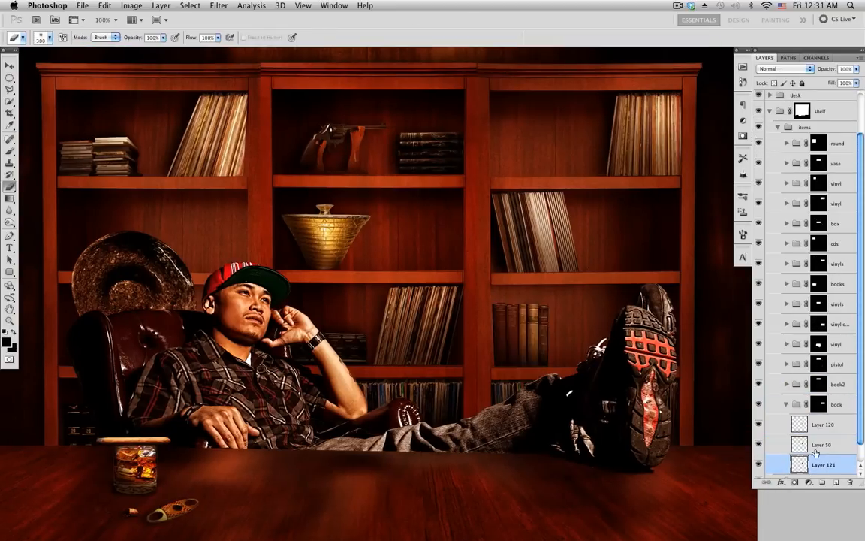
# Finish the book item's bottom shadow and add black top and bottom shadow layers to the round item, then collapse its group.
pyautogui.press('v')
pyautogui.scroll(-2, 674, 352)
pyautogui.click(786, 404)
pyautogui.click(787, 192)
pyautogui.press('e')
pyautogui.click(836, 482)
pyautogui.keyDown('super'); pyautogui.click(836, 482); pyautogui.keyUp('super')
pyautogui.press('v')
pyautogui.scroll(2, 375, 293)
pyautogui.click(786, 191)
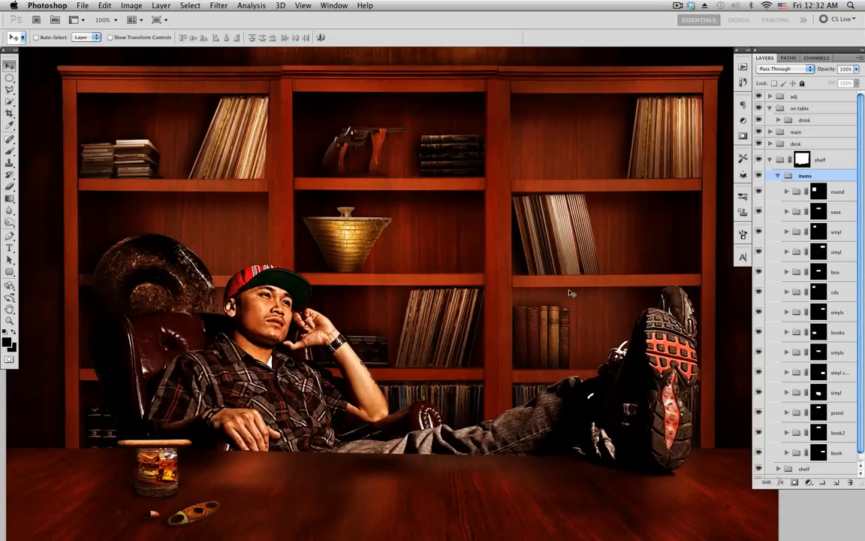
# Collapse the items group and create a new layer above Layer 41 in the inner shelf group.
pyautogui.click(777, 176)
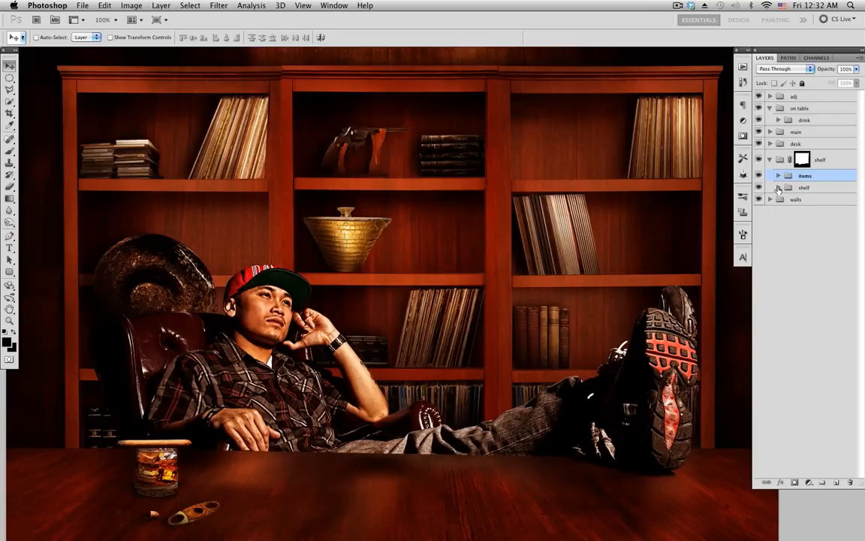
pyautogui.click(779, 188)
pyautogui.click(825, 203)
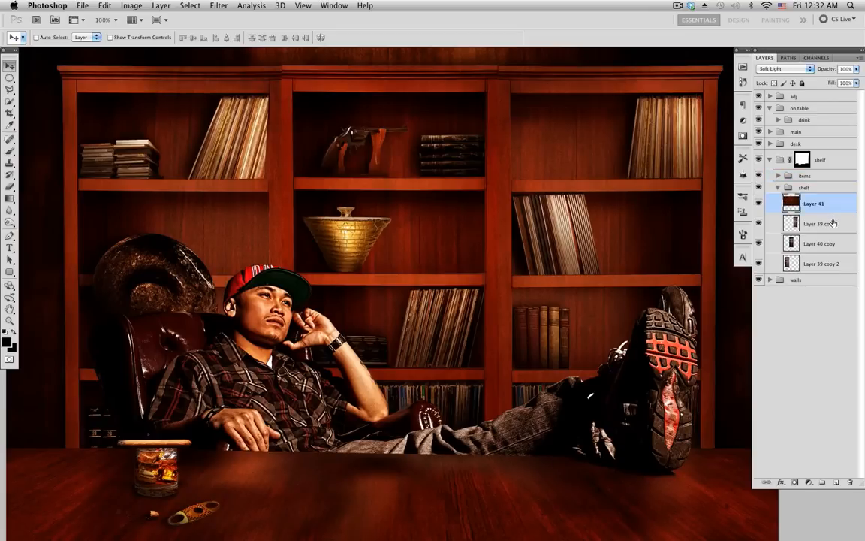
pyautogui.click(836, 483)
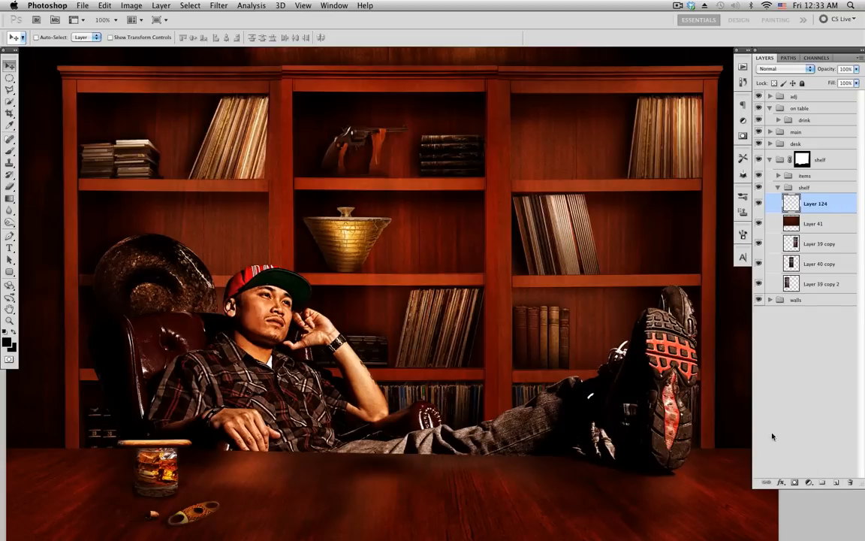
# Outline the shelf compartment holding the upright books with the Polygonal Lasso, fill it with black on the new layer, and deselect.
pyautogui.click(9, 89)
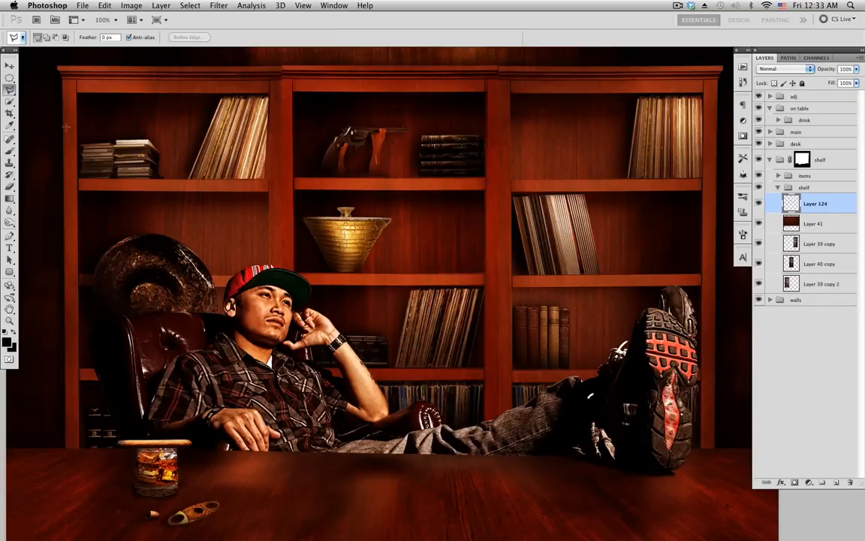
pyautogui.click(513, 368)
pyautogui.click(513, 287)
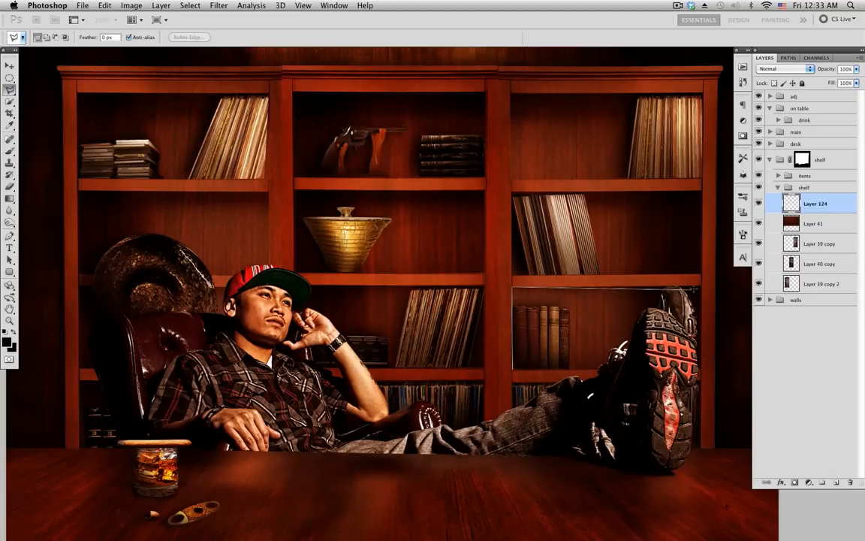
pyautogui.click(701, 287)
pyautogui.click(701, 368)
pyautogui.click(513, 368)
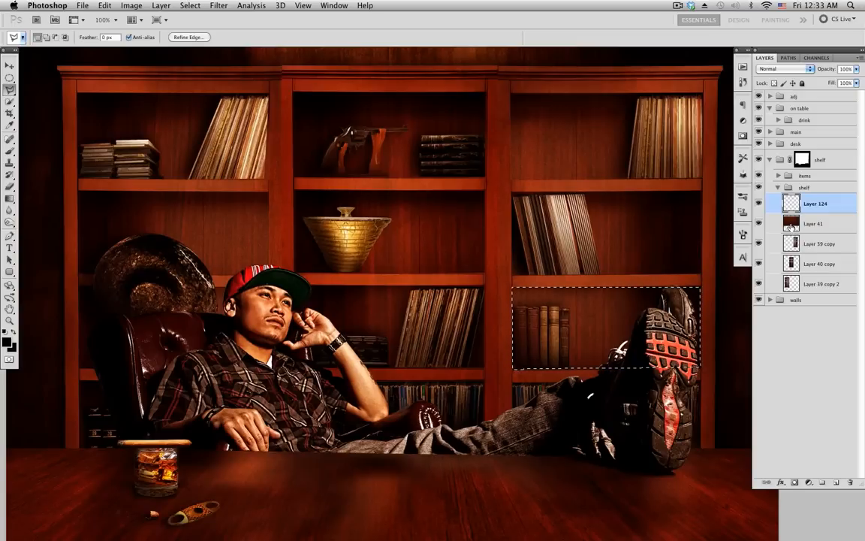
pyautogui.hotkey('alt', 'BackSpace')
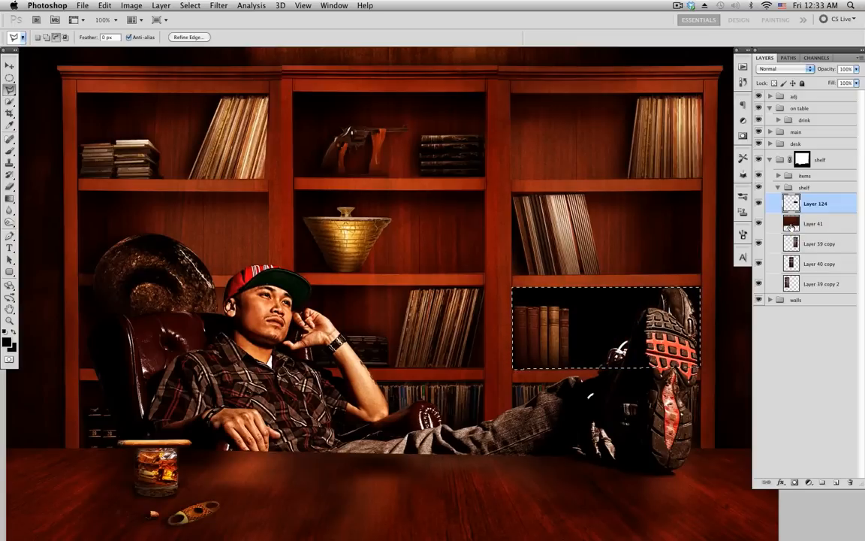
pyautogui.hotkey('ctrl', 'd')
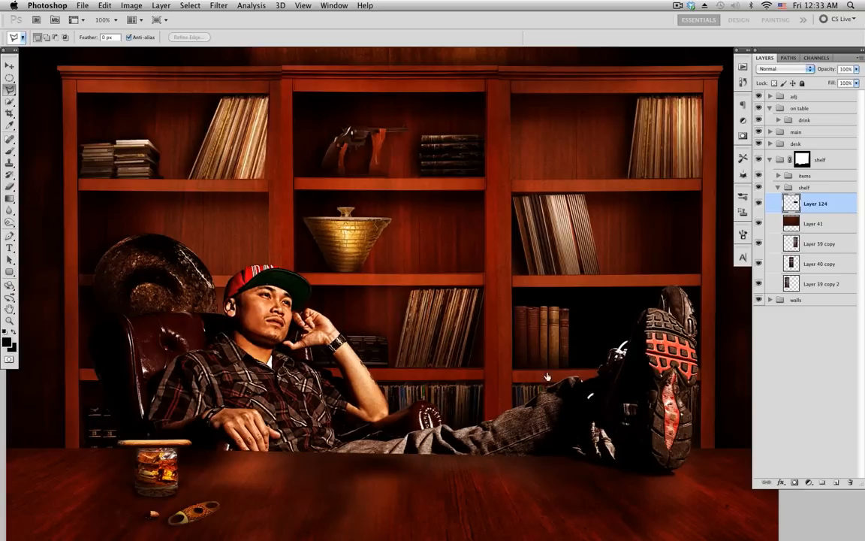
# Erase most of the black compartment fill on Layer 124 with a 300 px eraser and set the layer's opacity to 72%.
pyautogui.press('b')
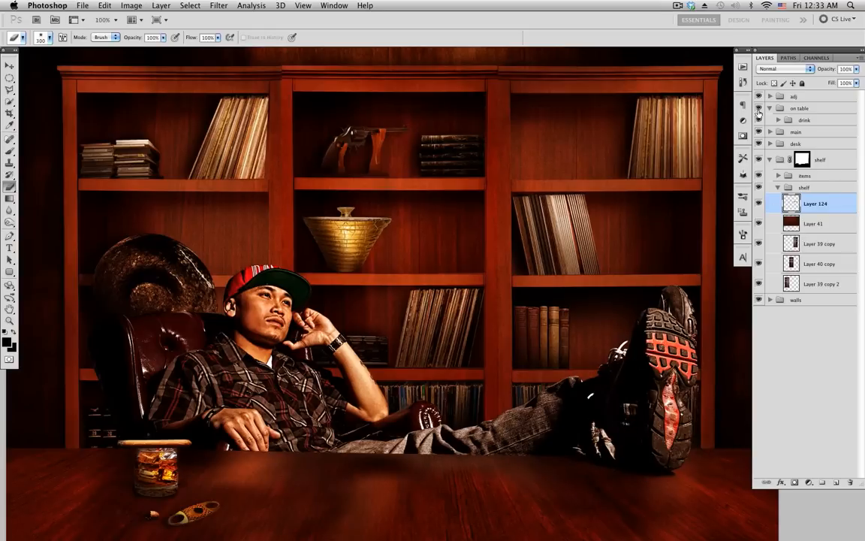
pyautogui.click(856, 69)
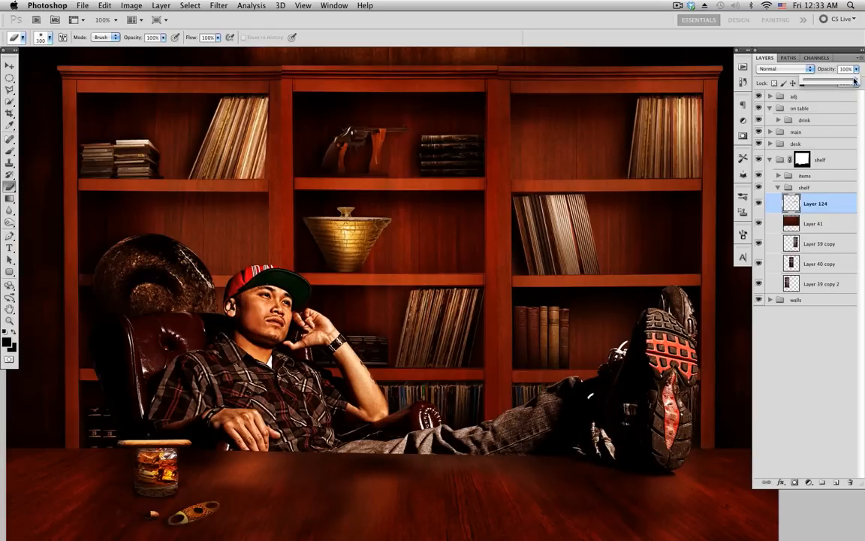
pyautogui.moveTo(854, 80); pyautogui.dragTo(842, 81)
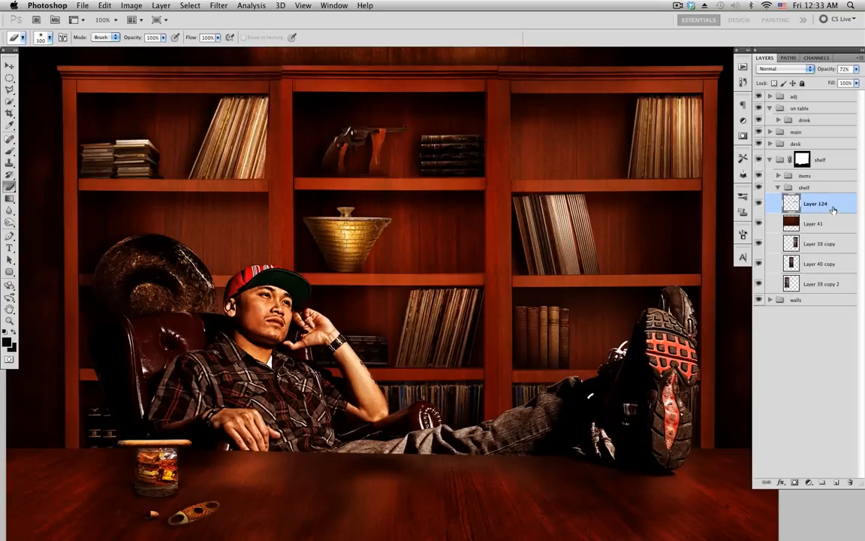
# Duplicate Layer 124, place the copy over the left bookcase compartment behind the horn, and toggle its visibility to compare.
pyautogui.press('v')
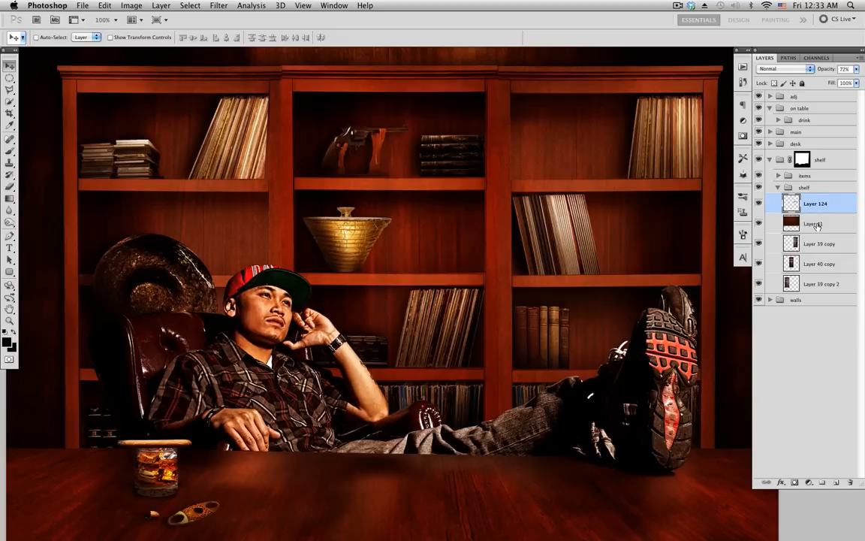
pyautogui.press('super+j')
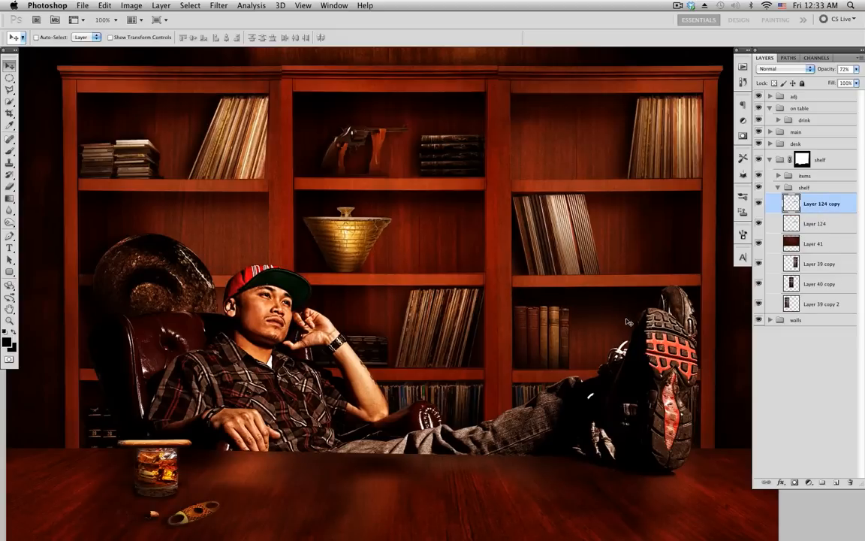
pyautogui.moveTo(626, 323); pyautogui.dragTo(196, 235)
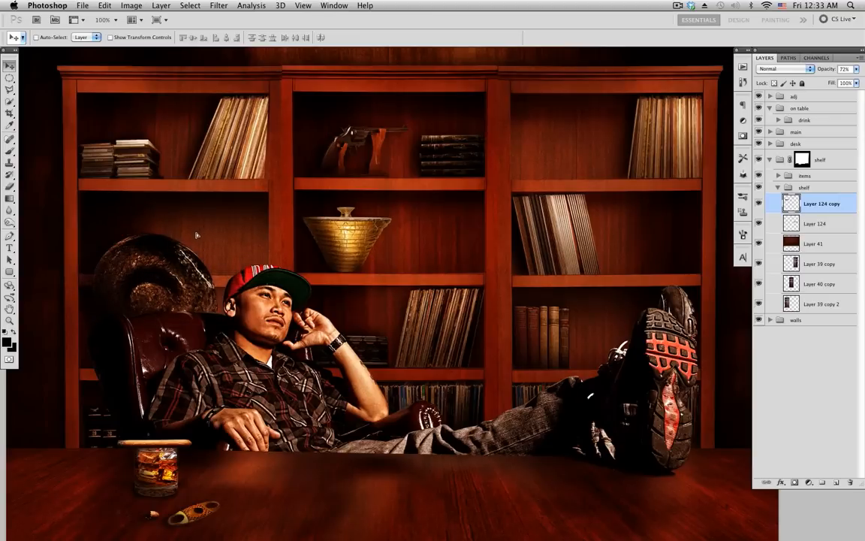
pyautogui.click(758, 204)
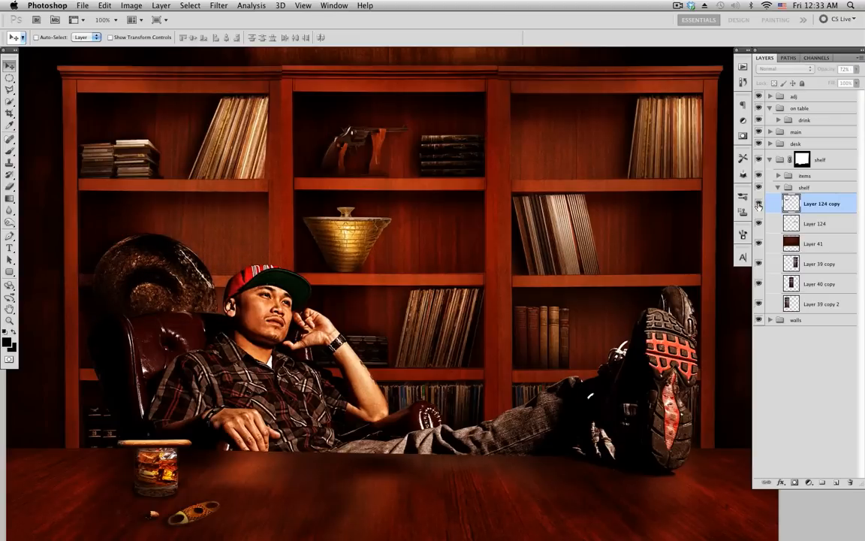
pyautogui.click(759, 205)
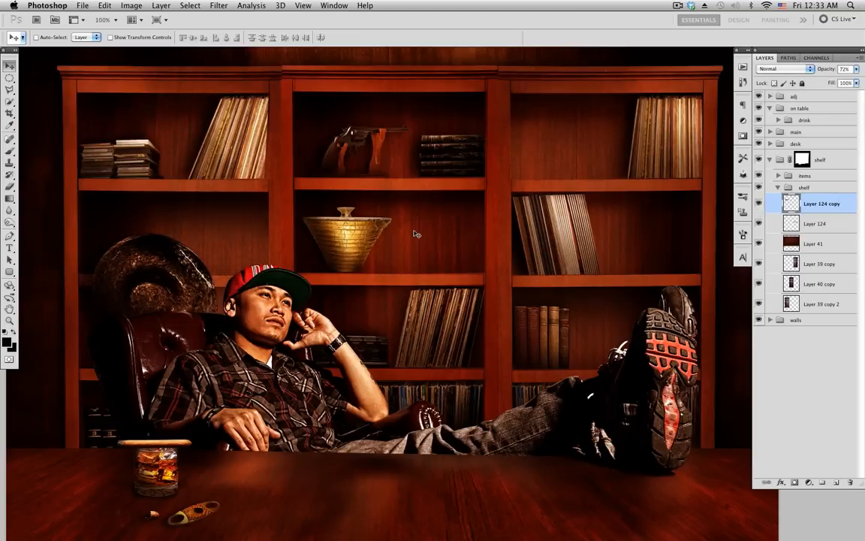
# Duplicate the compartment shadow again and place it over the middle bookcase's compartment with the leaning records.
pyautogui.press('super+j')
pyautogui.moveTo(240, 218); pyautogui.dragTo(447, 315)
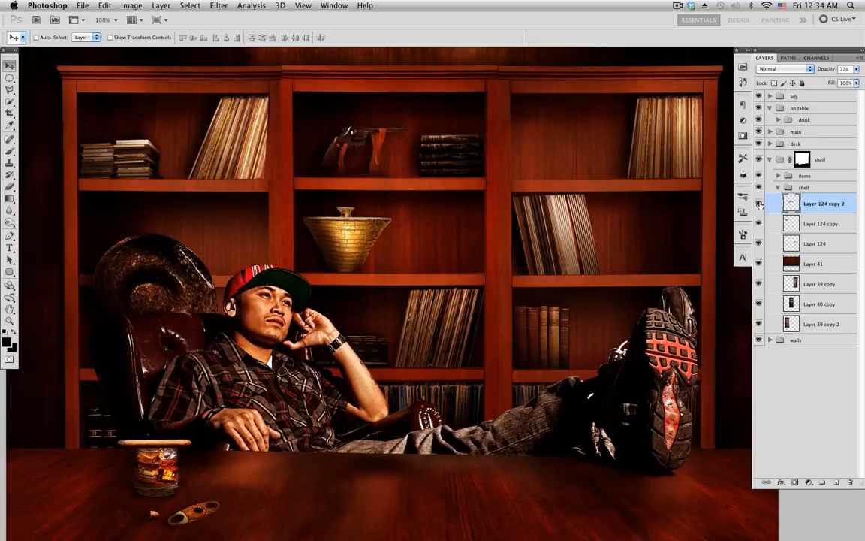
pyautogui.click(777, 187)
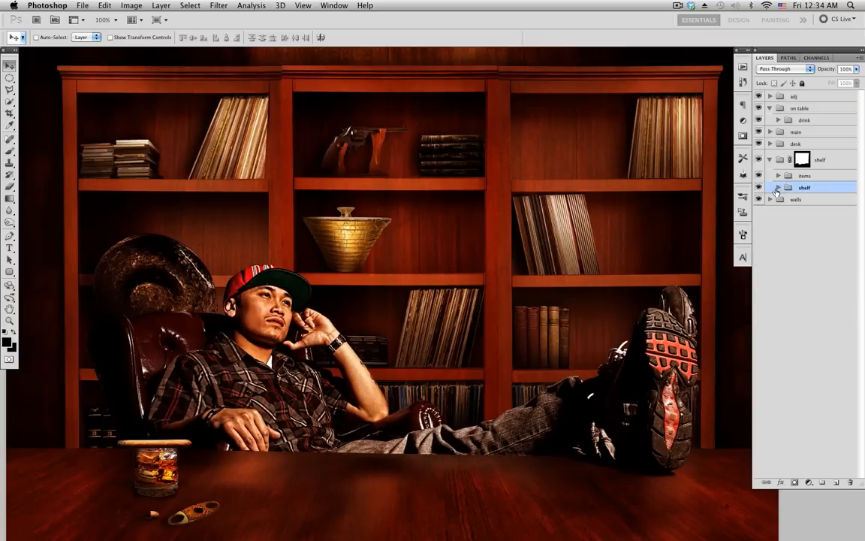
pyautogui.click(776, 188)
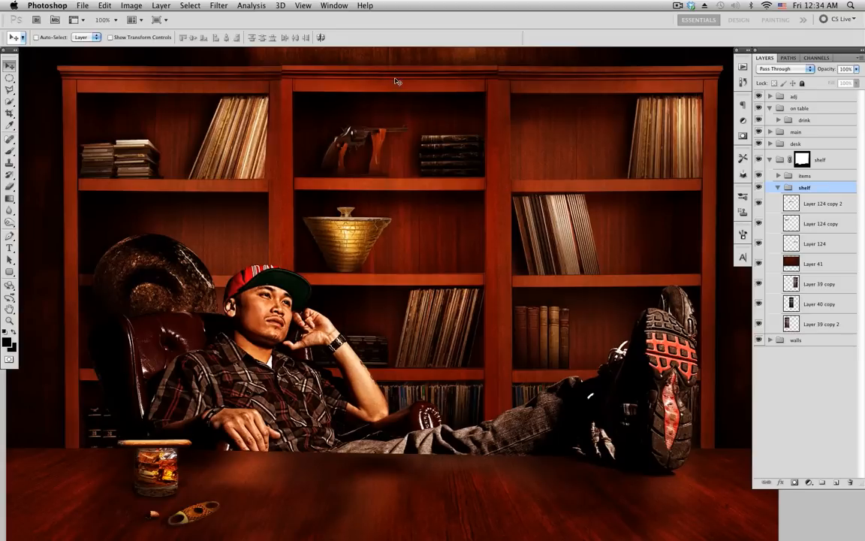
# Create a new layer above Layer 124 copy 2 and load the outline of Layer 39 copy as a selection.
pyautogui.click(795, 203)
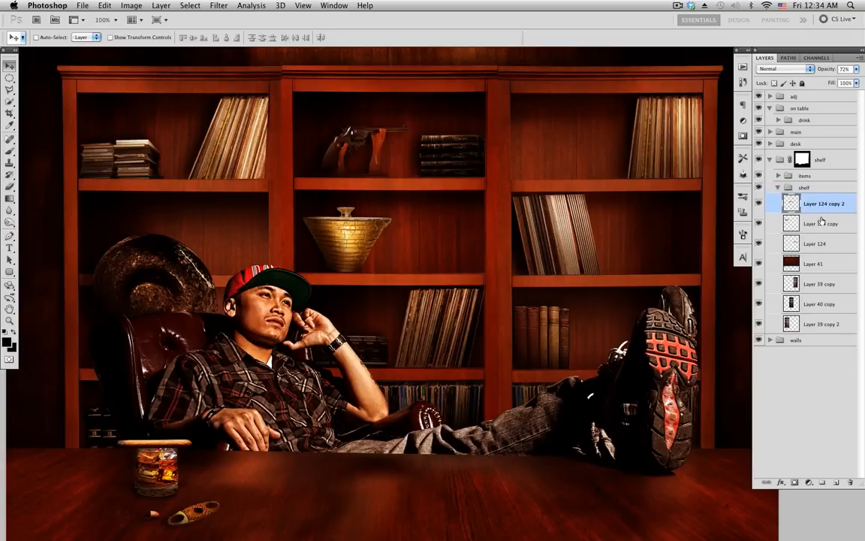
pyautogui.click(836, 485)
pyautogui.press('l')
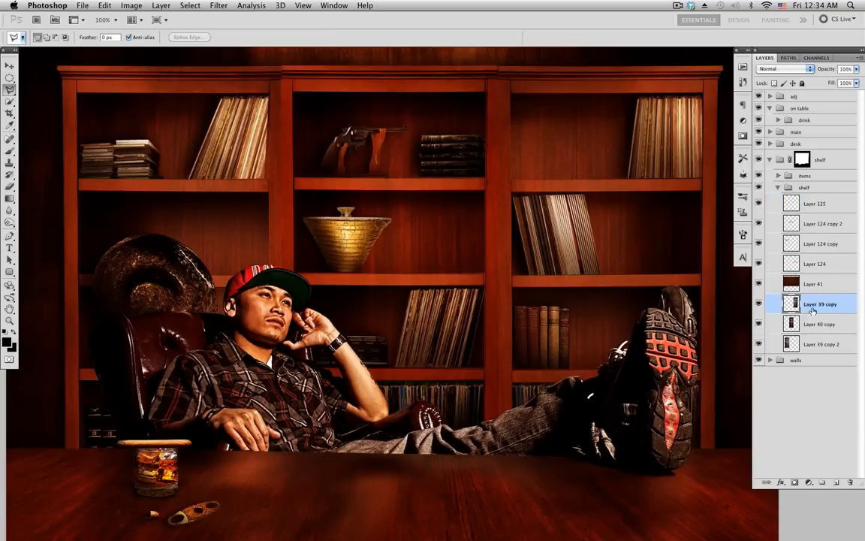
pyautogui.click(789, 304)
pyautogui.click(759, 304)
pyautogui.click(758, 303)
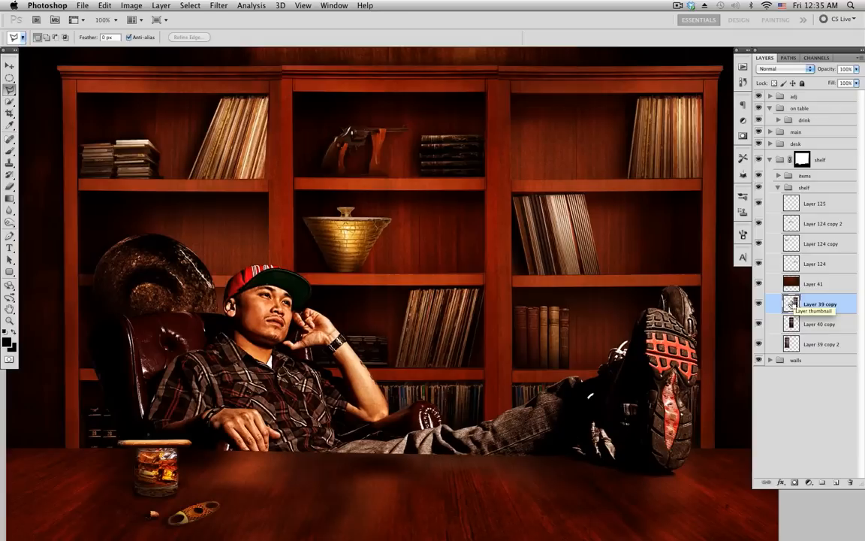
pyautogui.keyDown('super'); pyautogui.click(791, 304); pyautogui.keyUp('super')
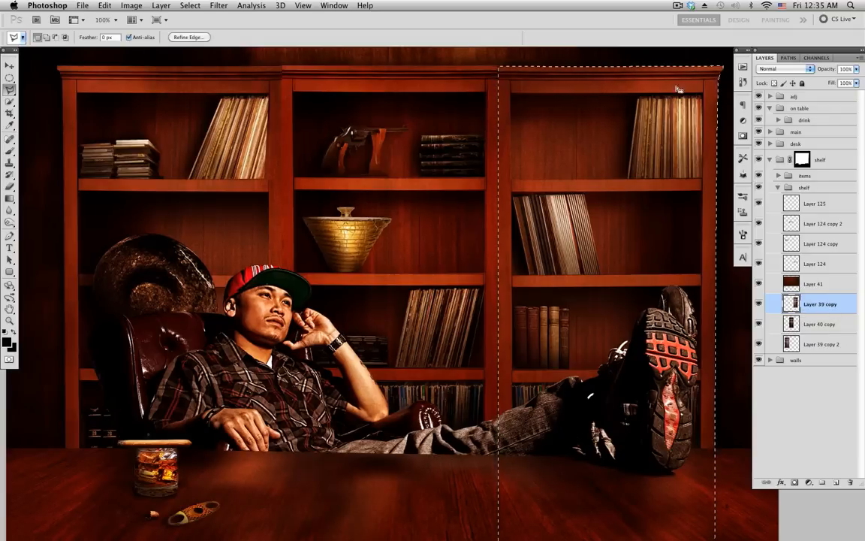
# Fill the right bookcase selection with black on Layer 125 and deselect.
pyautogui.click(774, 204)
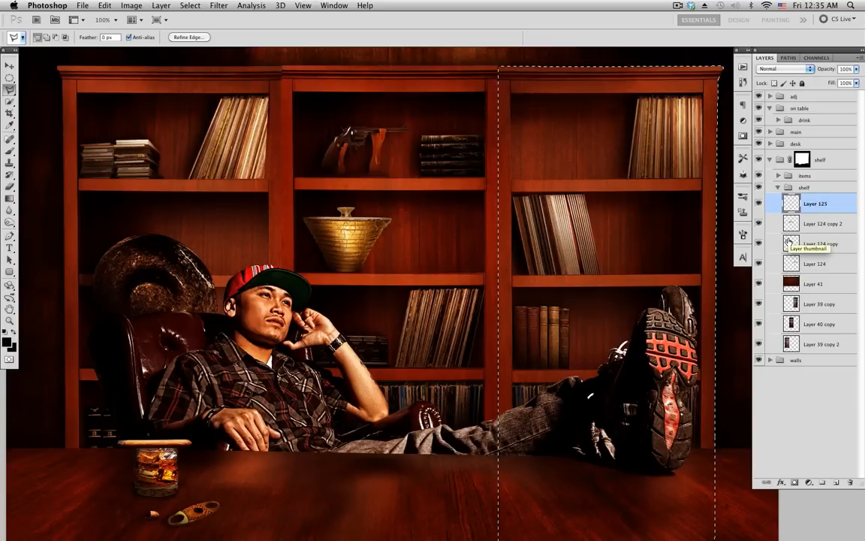
pyautogui.hotkey('alt', 'BackSpace')
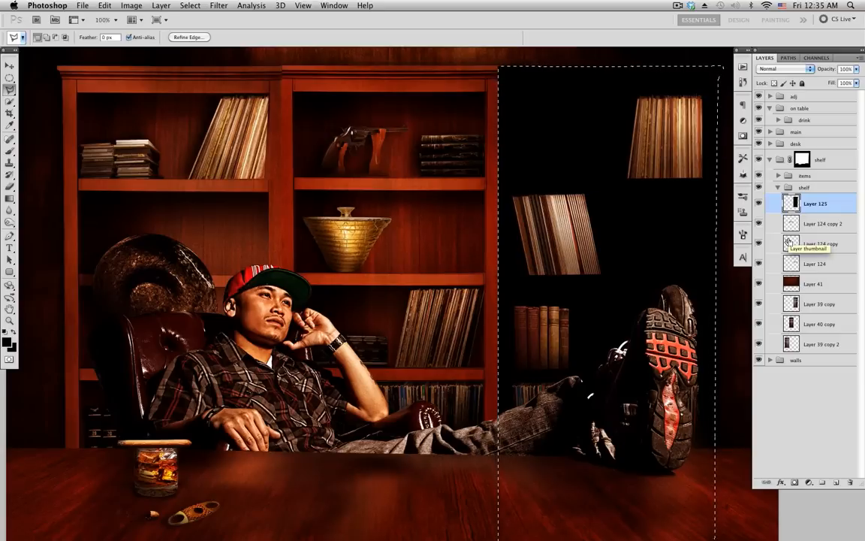
pyautogui.hotkey('ctrl', 'd')
# Erase the black fill over most of the right bookcase with a 300 px eraser, leaving edge shading, and set Layer 125's opacity to 62%.
pyautogui.press('e')
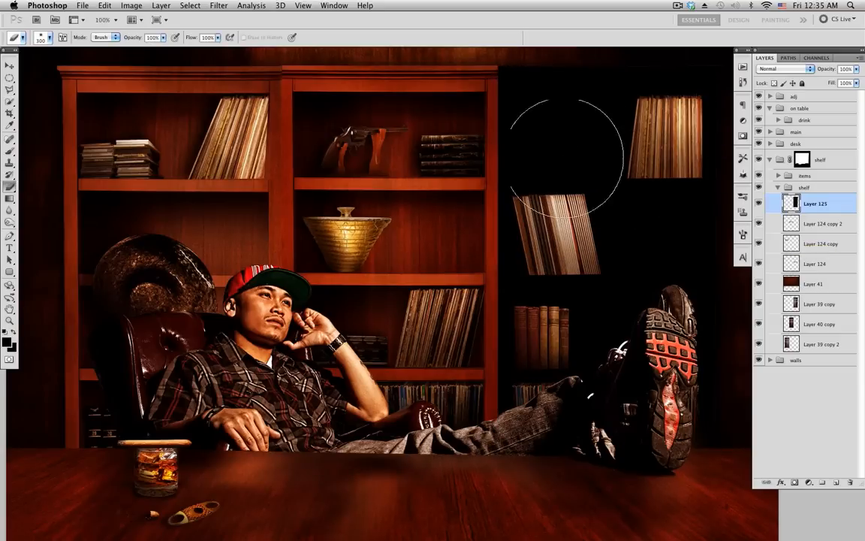
pyautogui.moveTo(680, 109)
pyautogui.mouseDown()
pyautogui.moveTo(663, 110)
pyautogui.moveTo(637, 92)
pyautogui.moveTo(608, 48)
pyautogui.moveTo(586, 82)
pyautogui.moveTo(579, 166)
pyautogui.moveTo(615, 174)
pyautogui.moveTo(666, 247)
pyautogui.moveTo(686, 125)
pyautogui.mouseUp()
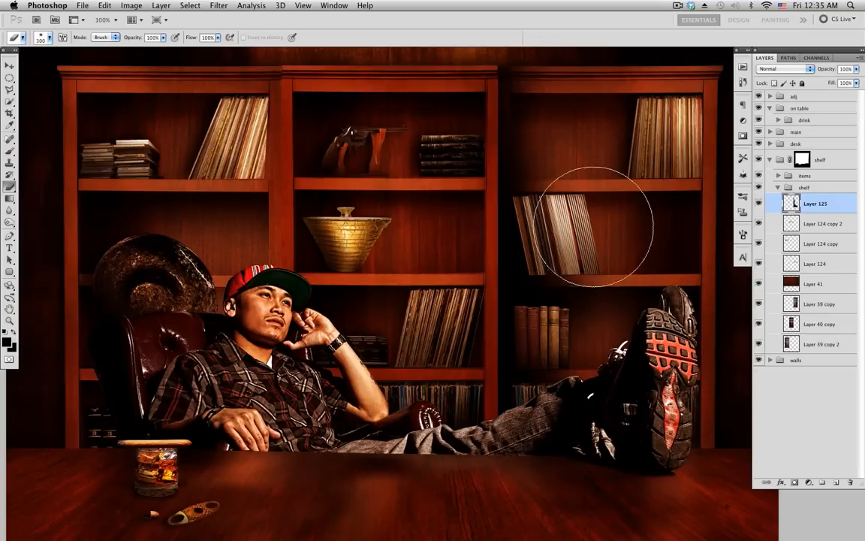
pyautogui.click(580, 275)
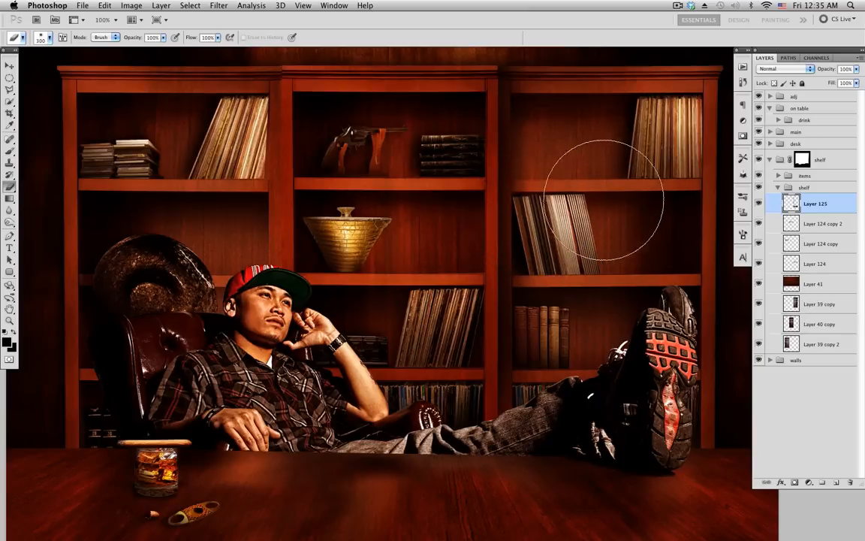
pyautogui.moveTo(857, 68); pyautogui.dragTo(811, 81)
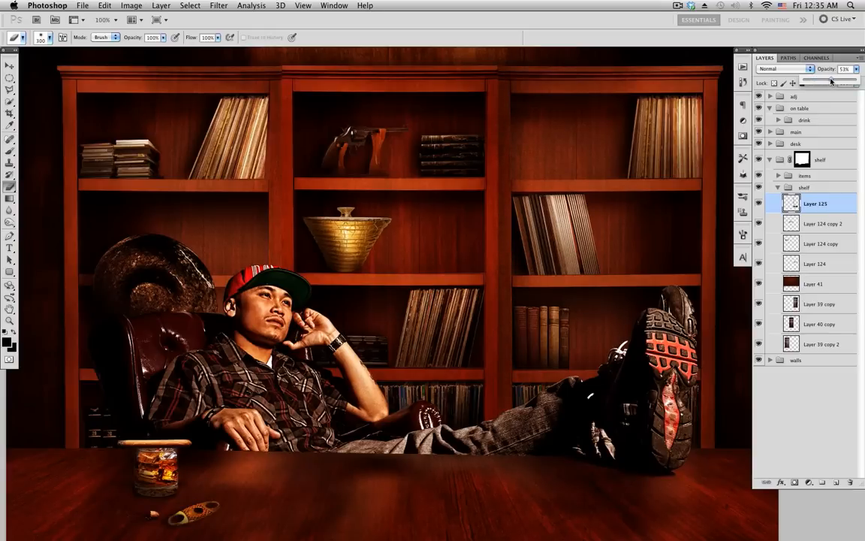
pyautogui.moveTo(830, 81)
pyautogui.mouseDown()
pyautogui.moveTo(856, 79)
pyautogui.moveTo(826, 80)
pyautogui.mouseUp()
pyautogui.click(845, 212)
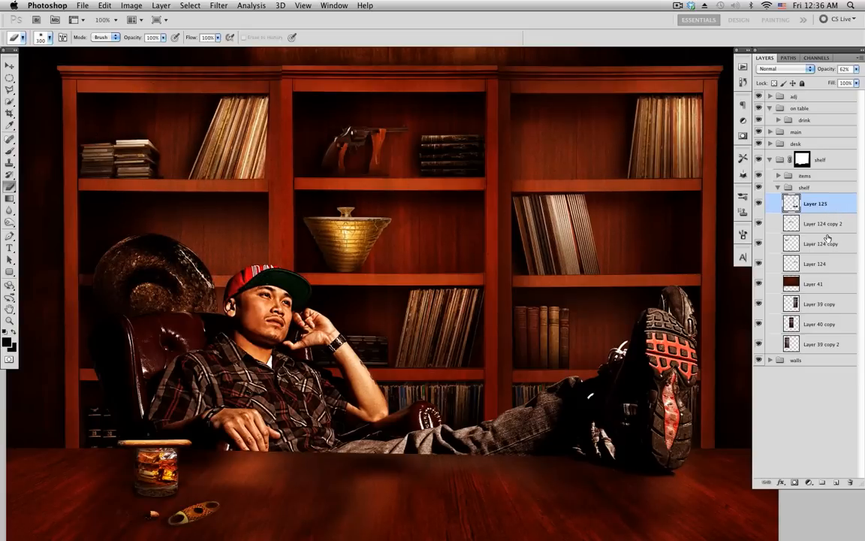
# Duplicate Layer 125 and flip the copy horizontally.
pyautogui.press('super+j')
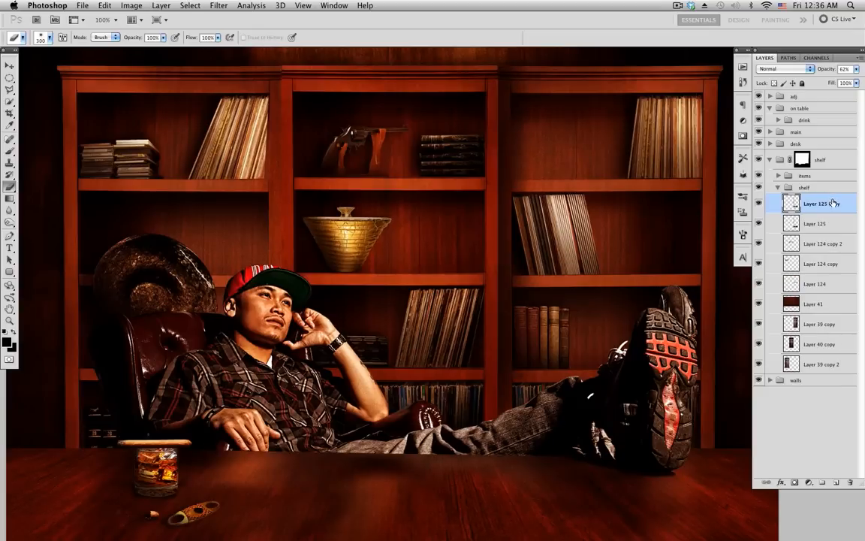
pyautogui.press('super+t')
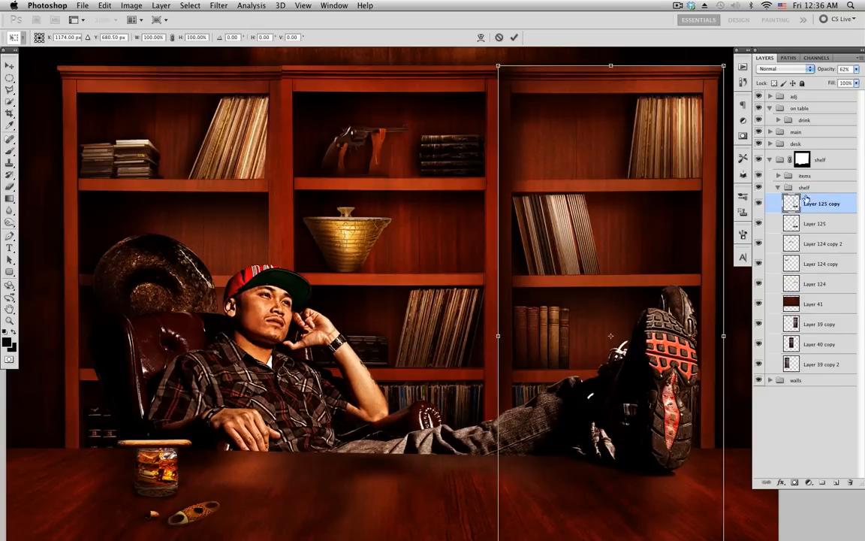
pyautogui.rightClick(623, 174)
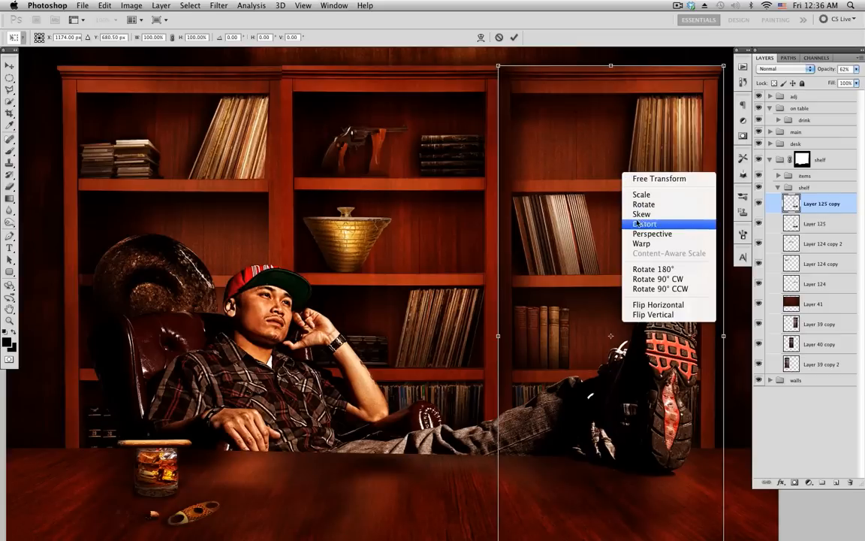
pyautogui.click(679, 305)
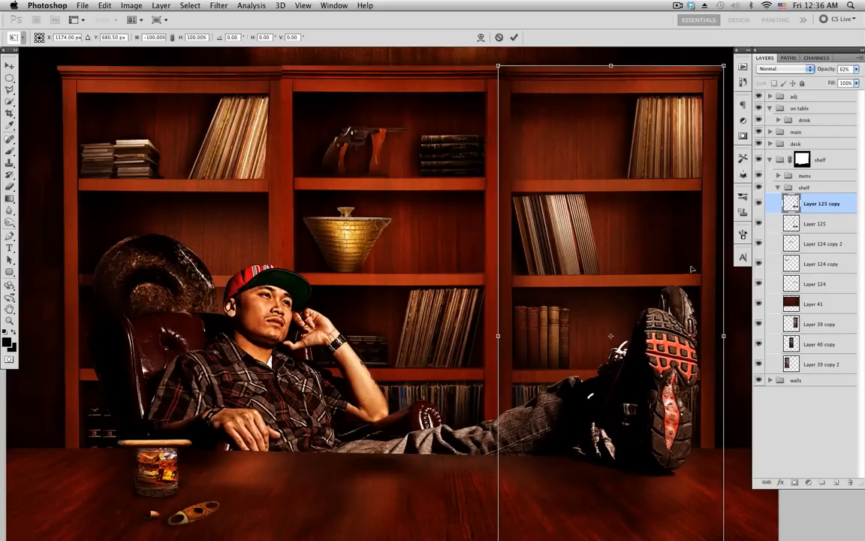
pyautogui.press('Return')
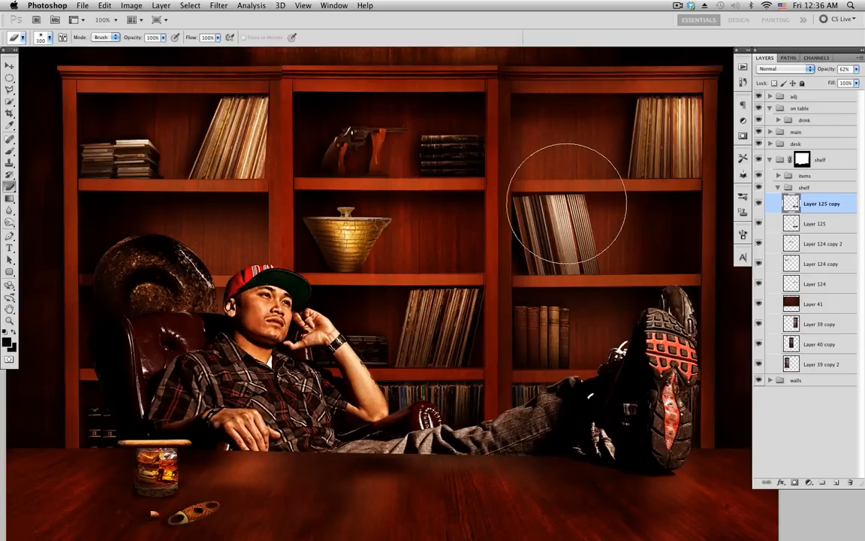
# Move the flipped shadow copy onto the left bookcase and toggle its visibility to compare the shading.
pyautogui.click(10, 66)
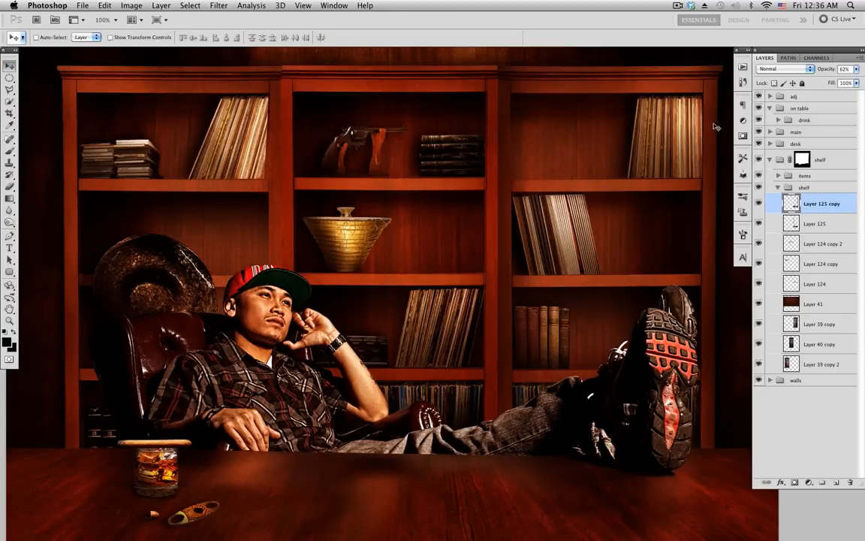
pyautogui.moveTo(647, 156); pyautogui.dragTo(274, 181)
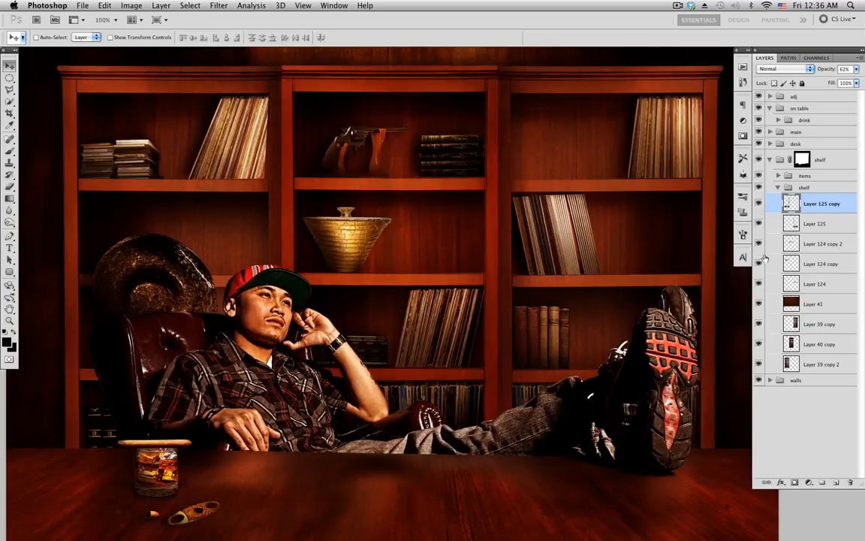
pyautogui.click(759, 203)
pyautogui.click(759, 204)
pyautogui.click(759, 206)
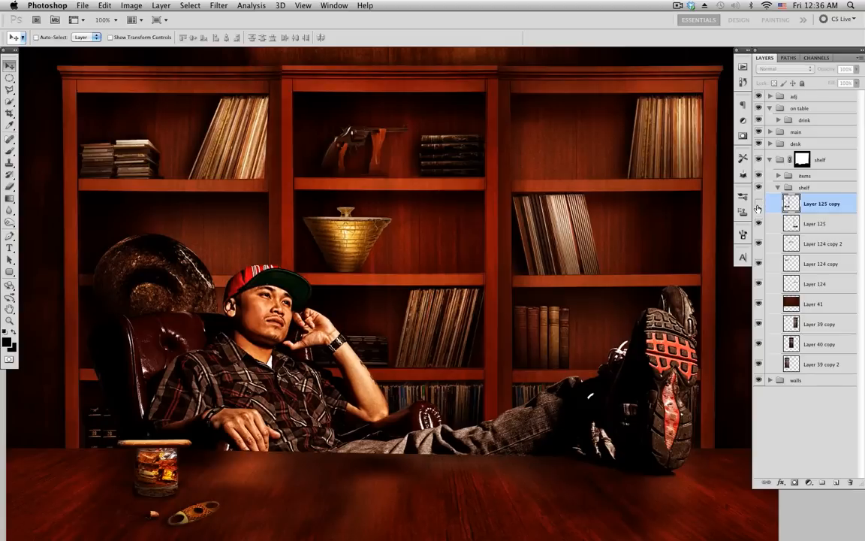
pyautogui.click(759, 209)
pyautogui.click(758, 211)
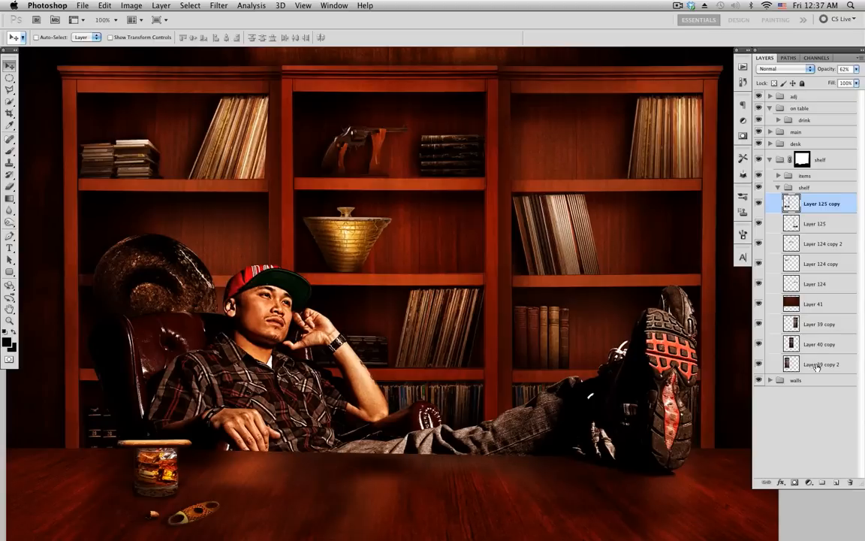
# Select Layer 39 copy 2, check it by toggling its visibility, and outline the left bookcase compartment behind the horn with the Polygonal Lasso.
pyautogui.click(769, 366)
pyautogui.click(759, 364)
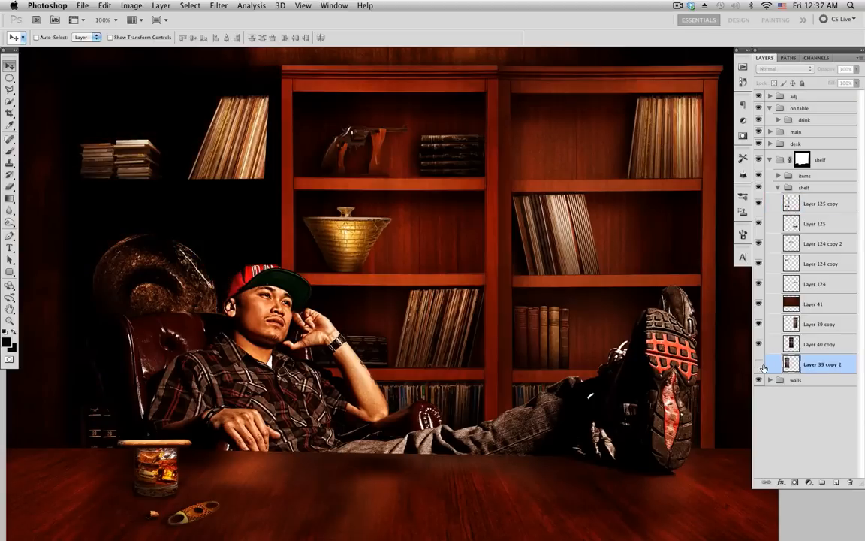
pyautogui.click(759, 364)
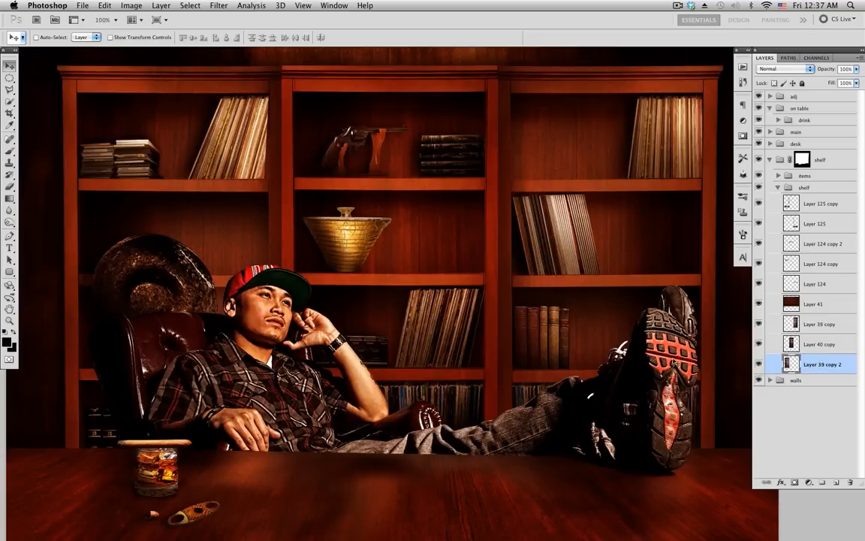
pyautogui.click(10, 88)
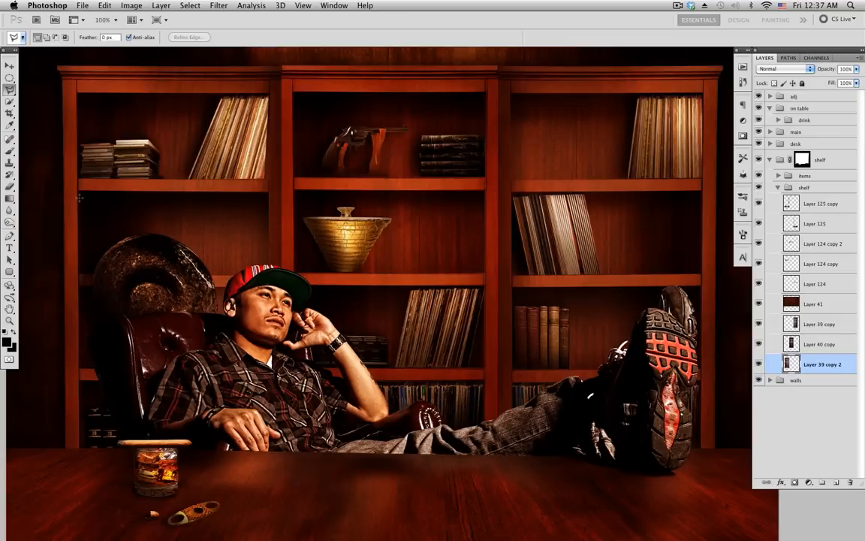
pyautogui.moveTo(78, 197)
pyautogui.mouseDown()
pyautogui.moveTo(77, 258)
pyautogui.moveTo(105, 261)
pyautogui.moveTo(263, 255)
pyautogui.moveTo(269, 264)
pyautogui.moveTo(268, 198)
pyautogui.mouseUp()
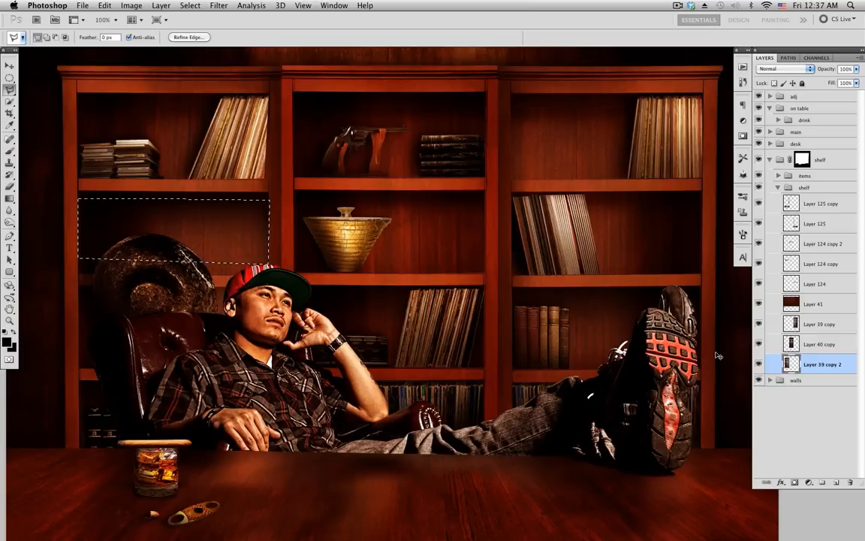
# Copy the outlined left compartment area to a new layer and move it down over the shelf board beside the horn.
pyautogui.hotkey('ctrl', 'j')
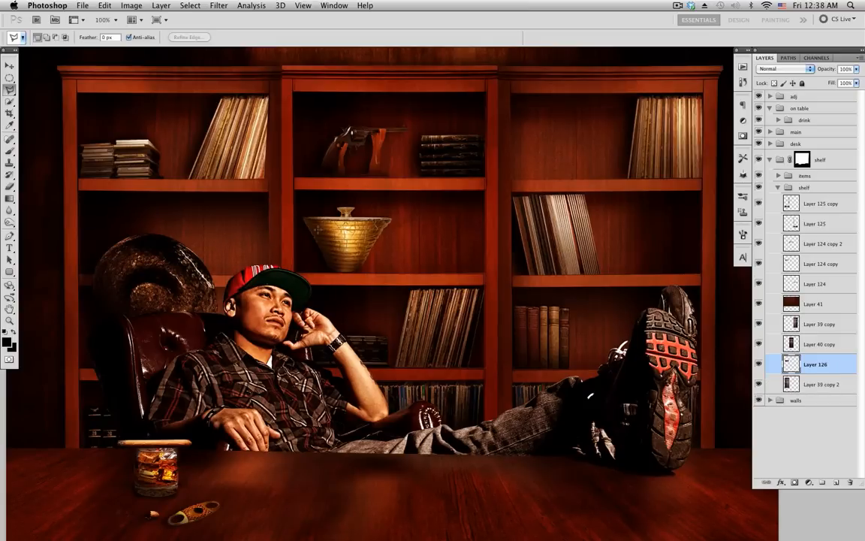
pyautogui.click(9, 65)
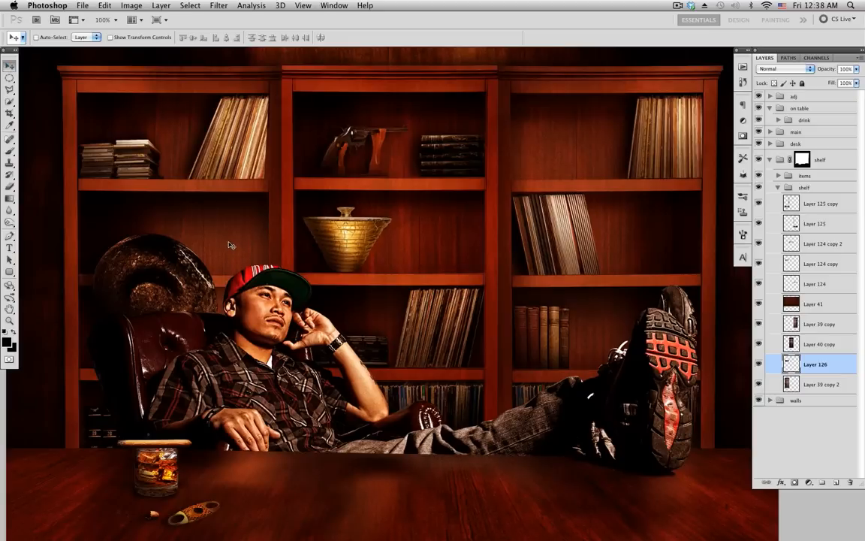
pyautogui.moveTo(230, 244)
pyautogui.mouseDown()
pyautogui.moveTo(227, 292)
pyautogui.moveTo(228, 265)
pyautogui.moveTo(229, 288)
pyautogui.moveTo(240, 256)
pyautogui.moveTo(232, 218)
pyautogui.moveTo(241, 242)
pyautogui.mouseUp()
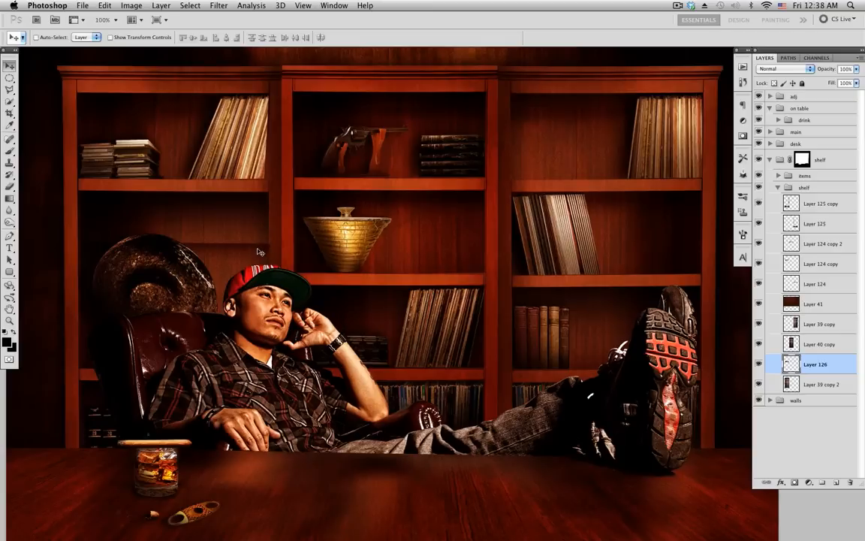
# Blend the seam of the wood patch with a soft 300 px eraser at 0% hardness, and duplicate the patch layer.
pyautogui.press('e')
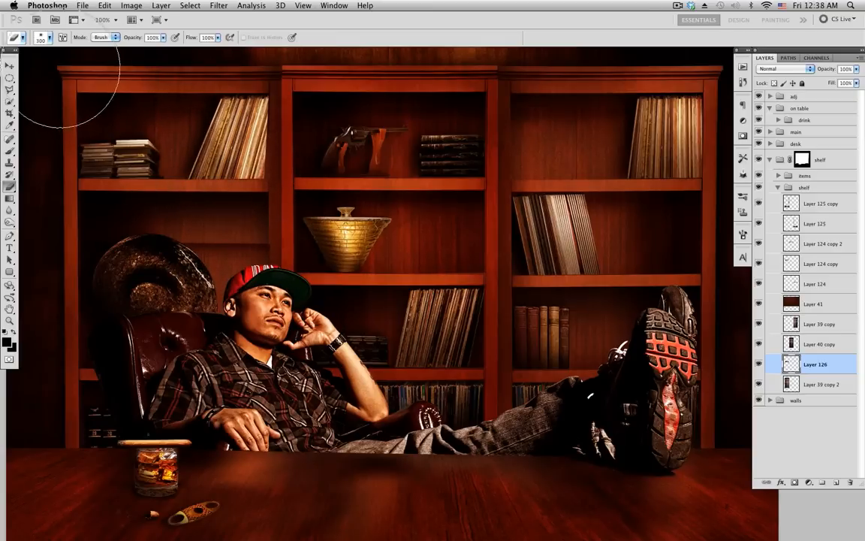
pyautogui.click(46, 38)
pyautogui.moveTo(21, 86); pyautogui.dragTo(11, 87)
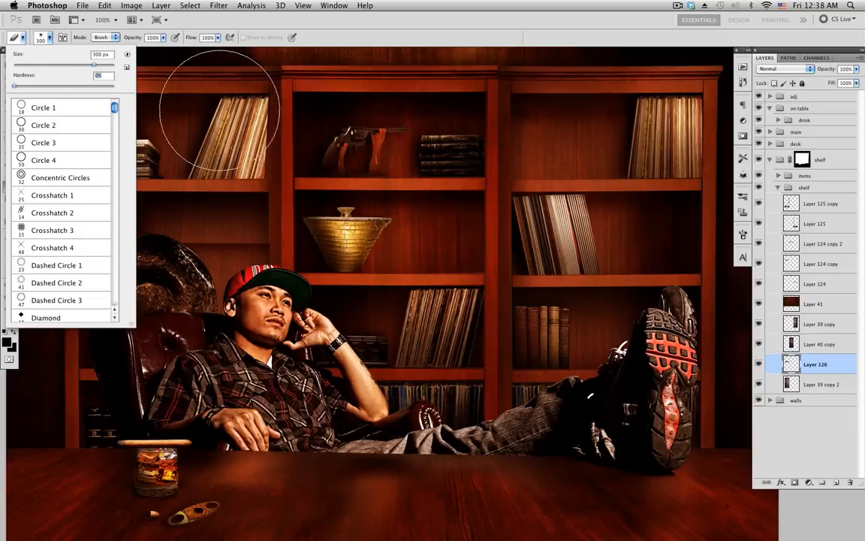
pyautogui.press('Return')
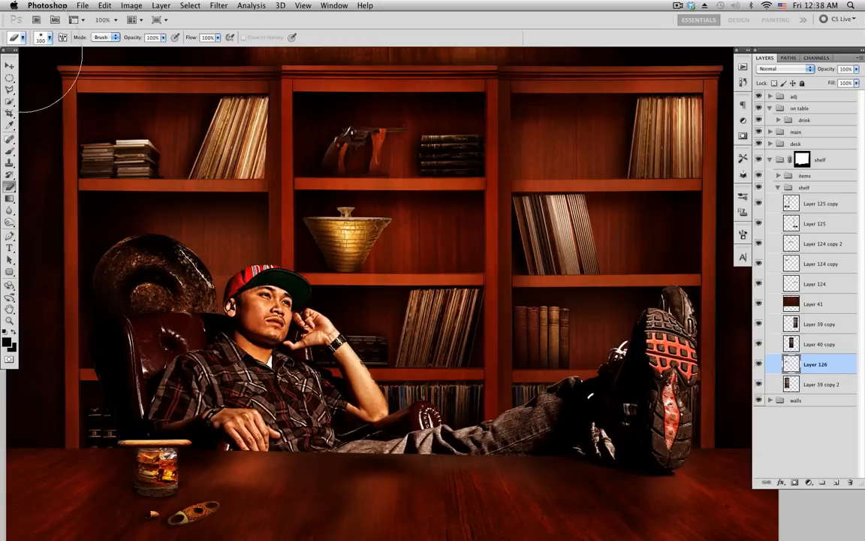
pyautogui.click(9, 65)
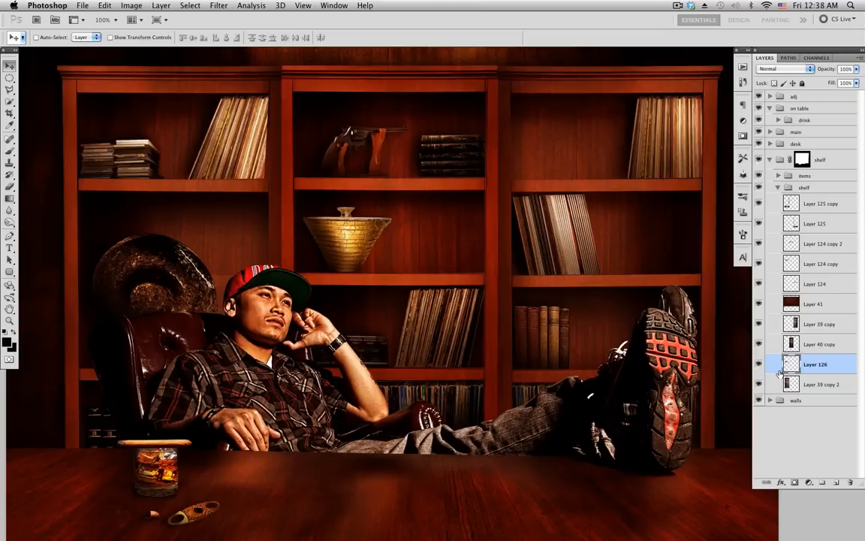
pyautogui.press('super+j')
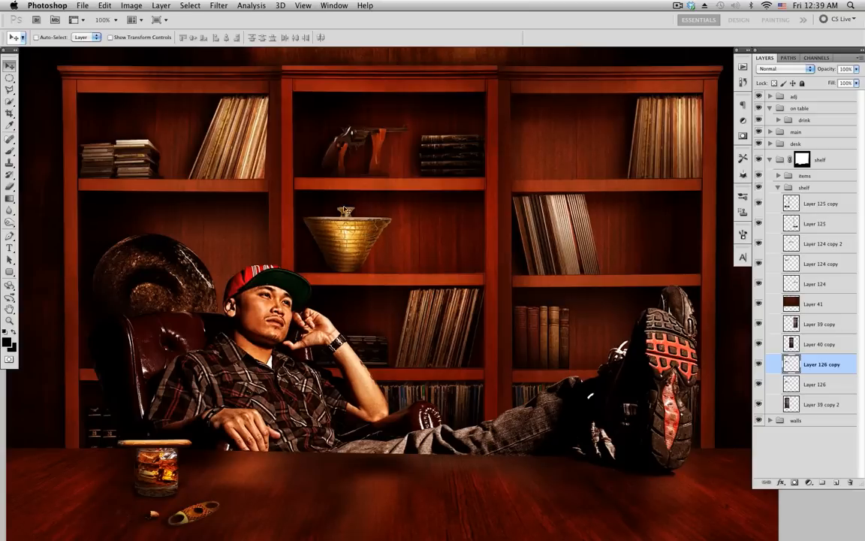
# Select Layer 40 copy, check it by toggling its visibility, and load the middle bookcase's outline as a selection.
pyautogui.click(825, 344)
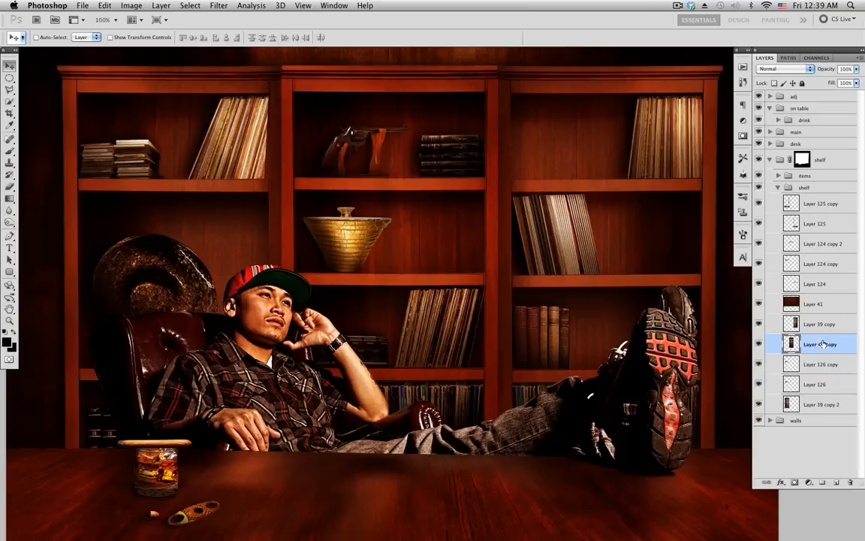
pyautogui.click(760, 344)
pyautogui.click(760, 344)
pyautogui.click(760, 344)
pyautogui.keyDown('super'); pyautogui.click(792, 344); pyautogui.keyUp('super')
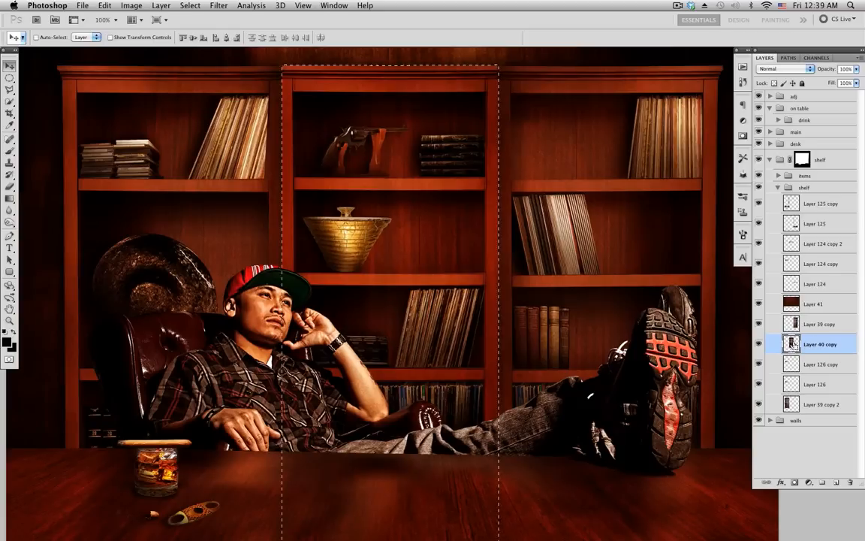
# Add a new layer above Layer 40 copy and fill the middle bookcase selection with white.
pyautogui.click(836, 482)
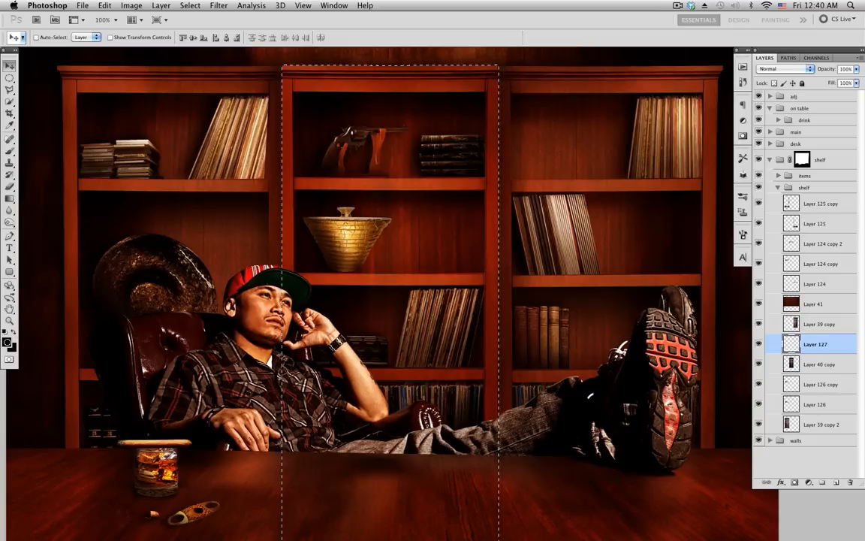
pyautogui.click(8, 342)
pyautogui.moveTo(395, 153); pyautogui.dragTo(392, 119)
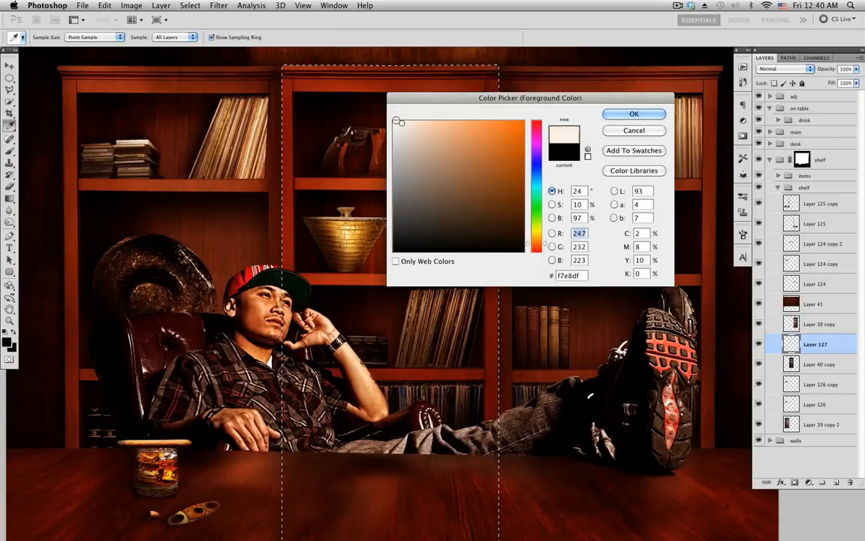
pyautogui.click(633, 114)
pyautogui.press('v')
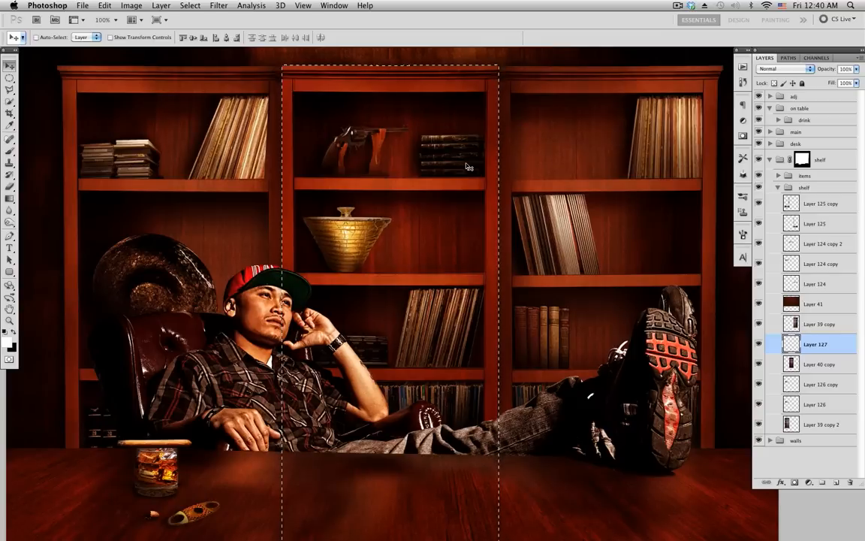
pyautogui.hotkey('alt', 'BackSpace')
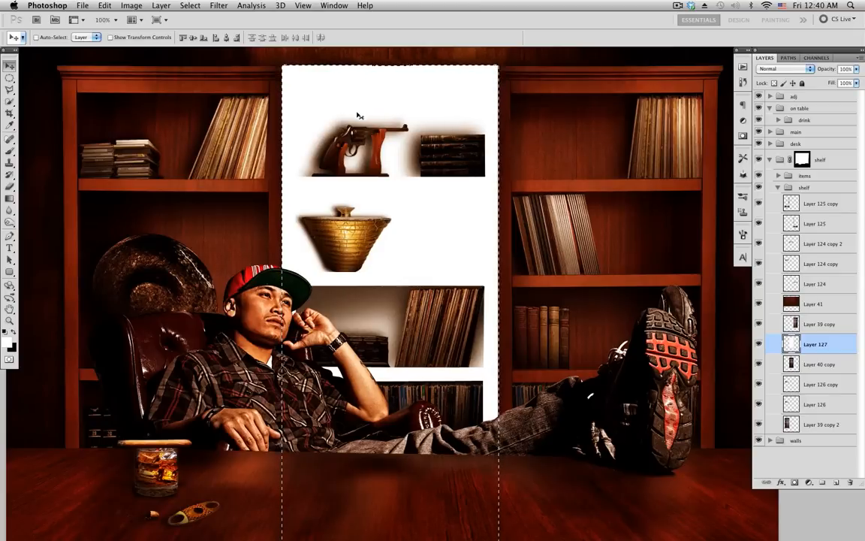
# Contract the selection by 1 pixel and delete the white inside it, leaving a thin outline around the middle bookcase, and deselect.
pyautogui.click(191, 7)
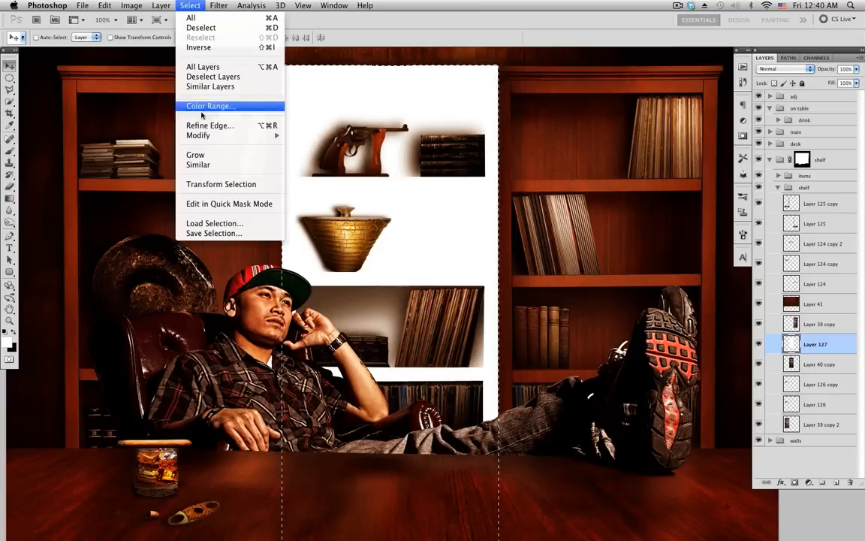
pyautogui.moveTo(206, 138)
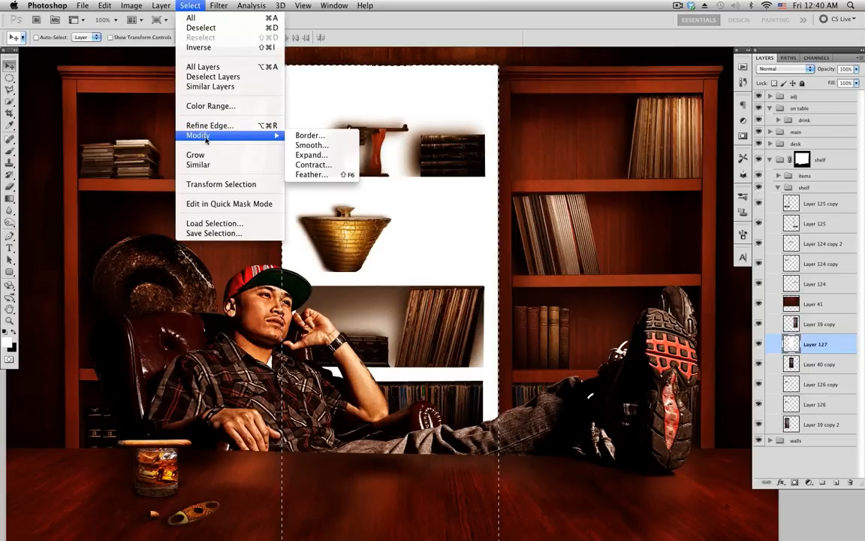
pyautogui.click(311, 165)
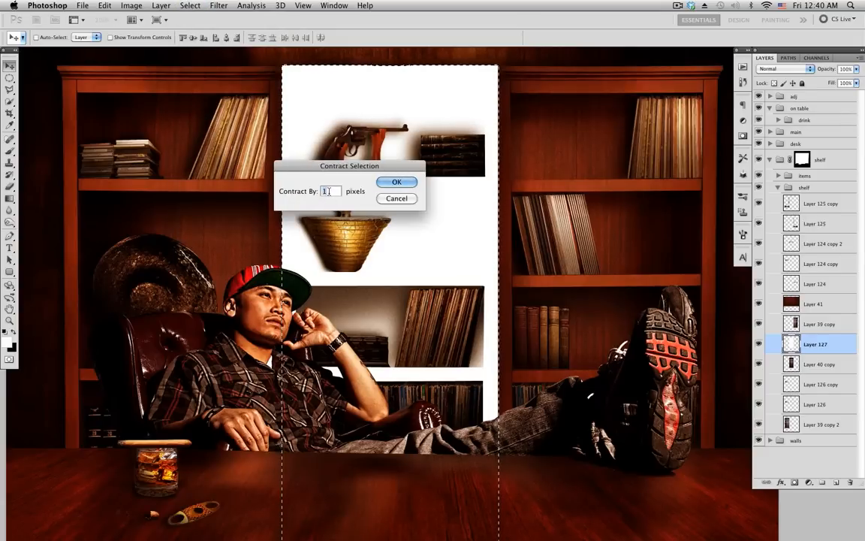
pyautogui.write('8')
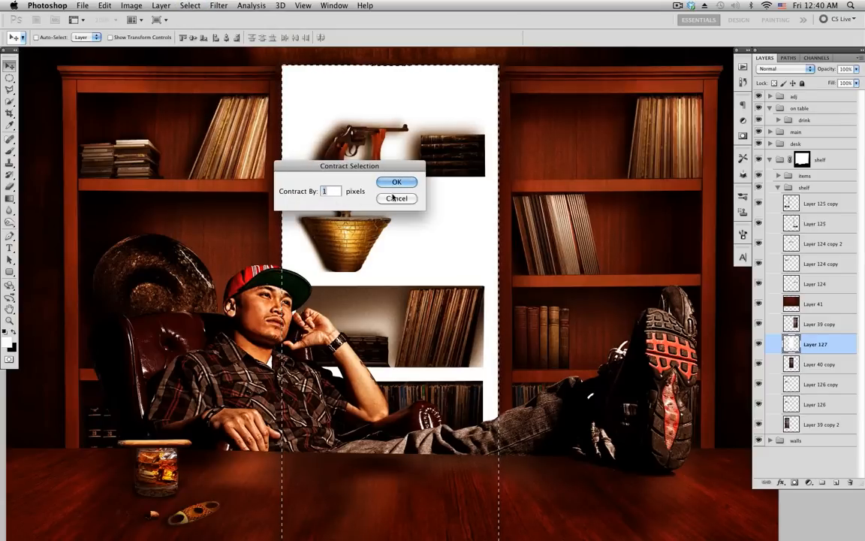
pyautogui.click(396, 182)
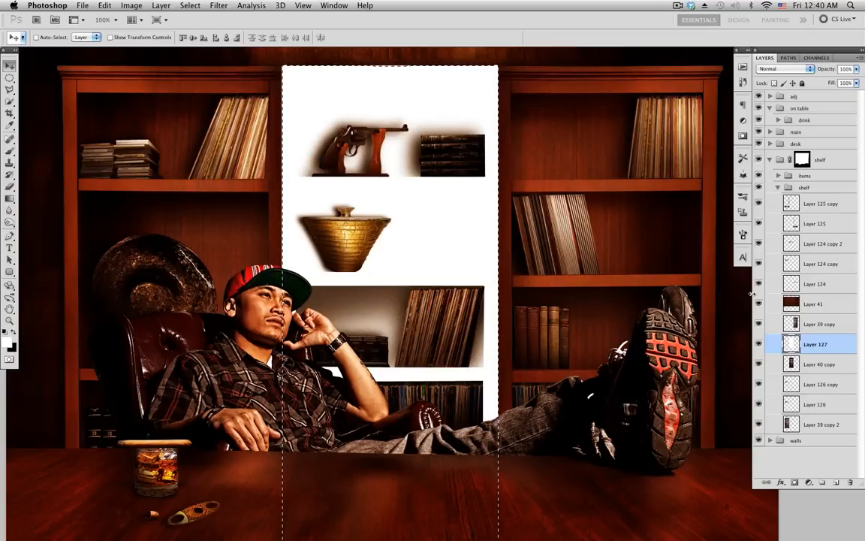
pyautogui.press('Delete')
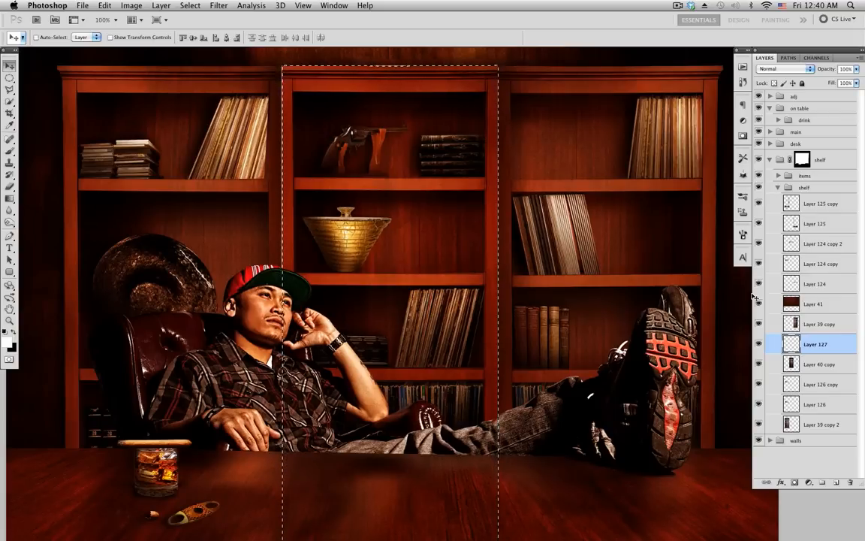
pyautogui.press('super+d')
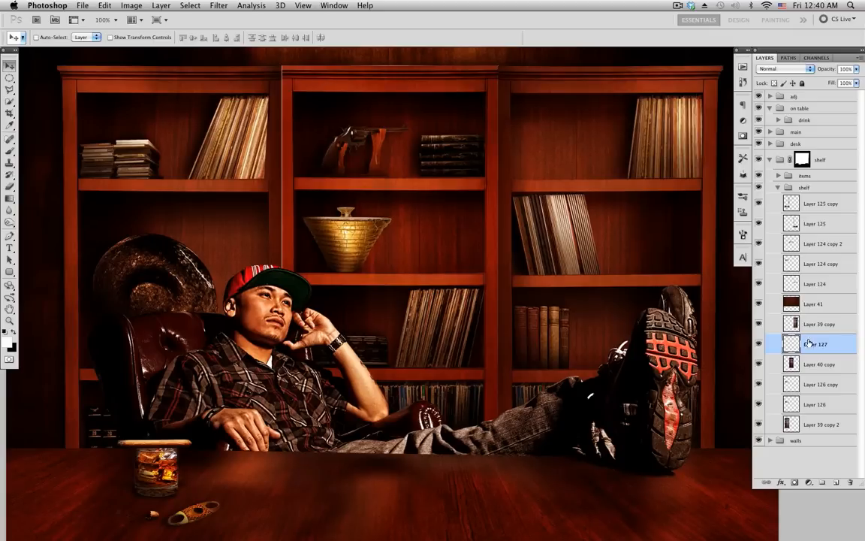
# Move the white outline layer above the shelf group, rename it "rim light" and set its blend mode to Overlay.
pyautogui.moveTo(842, 346); pyautogui.dragTo(829, 156)
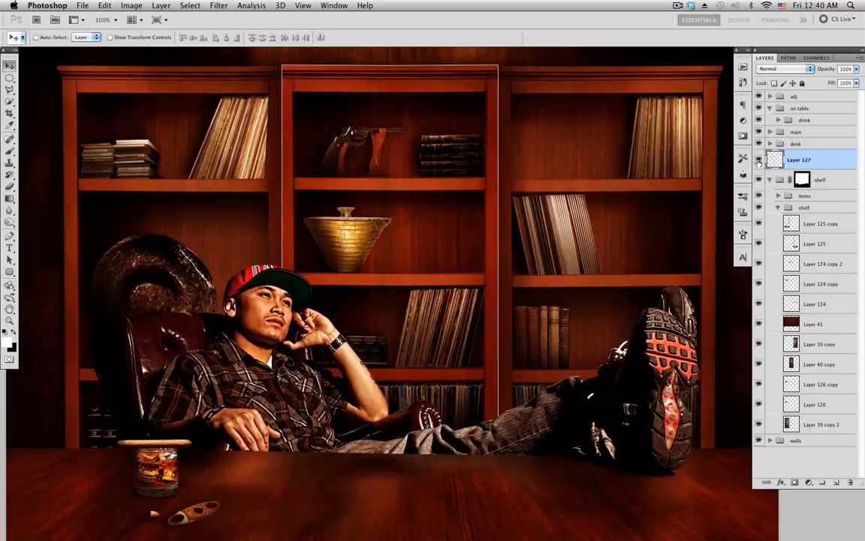
pyautogui.doubleClick(801, 160)
pyautogui.write('R')
pyautogui.press('Return')
pyautogui.click(788, 69)
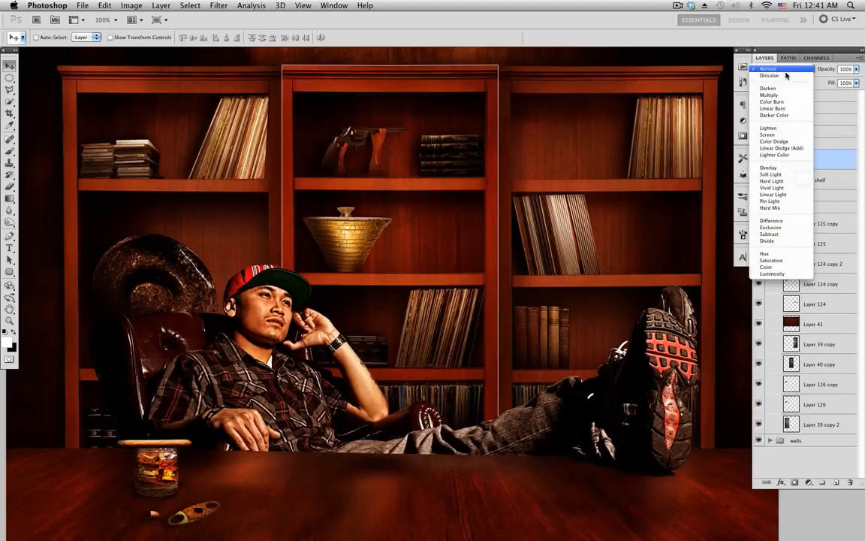
pyautogui.click(773, 168)
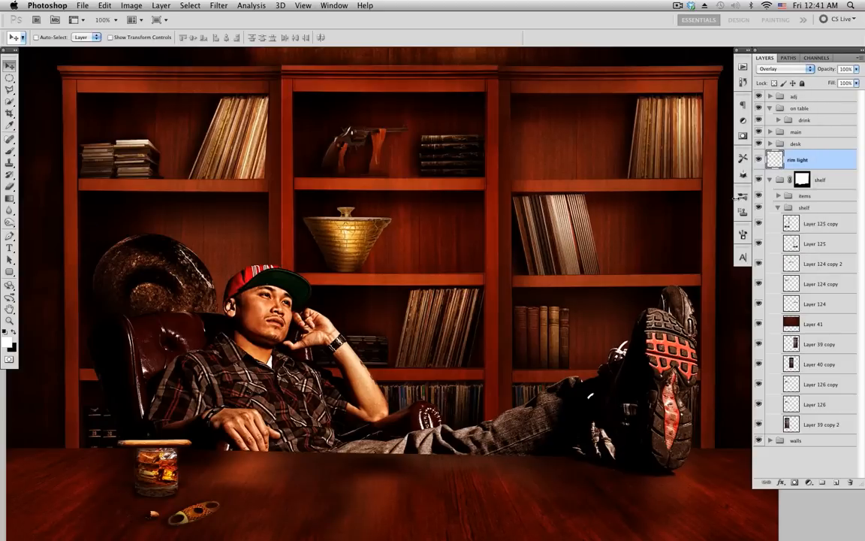
# Compare the middle bookcase edges with the rim light layer hidden and shown, and duplicate the layer to strengthen the highlight.
pyautogui.click(760, 160)
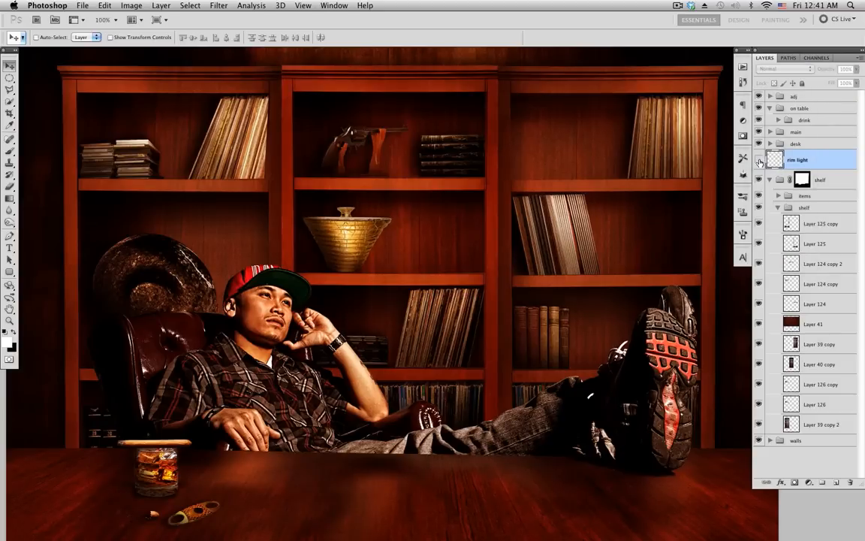
pyautogui.click(759, 160)
pyautogui.click(759, 160)
pyautogui.click(758, 160)
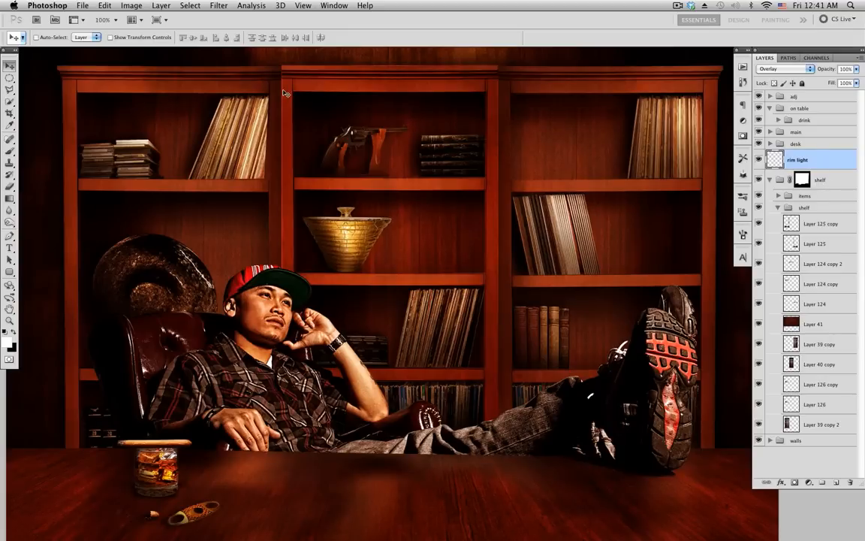
pyautogui.press('super+j')
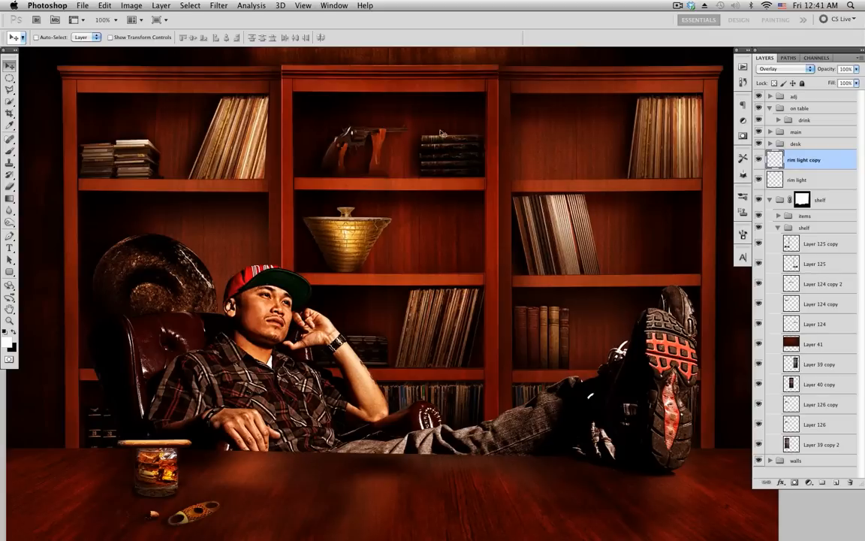
# Load the right bookcase's outline from Layer 39 copy and fill it with white on a new layer above rim light copy.
pyautogui.click(800, 368)
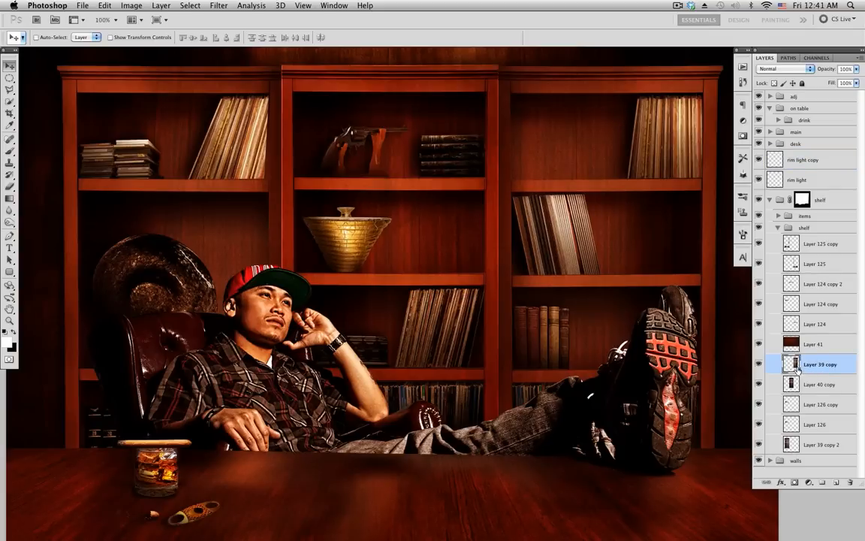
pyautogui.keyDown('super'); pyautogui.click(792, 366); pyautogui.keyUp('super')
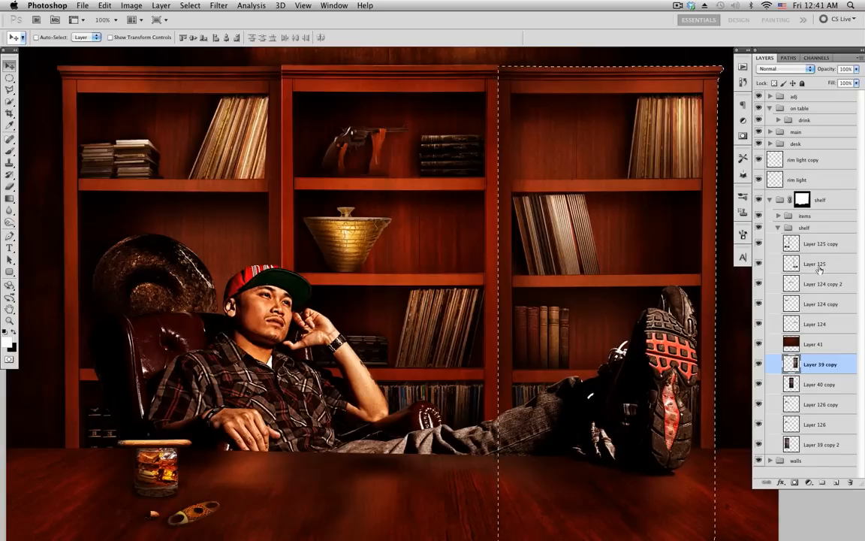
pyautogui.click(831, 160)
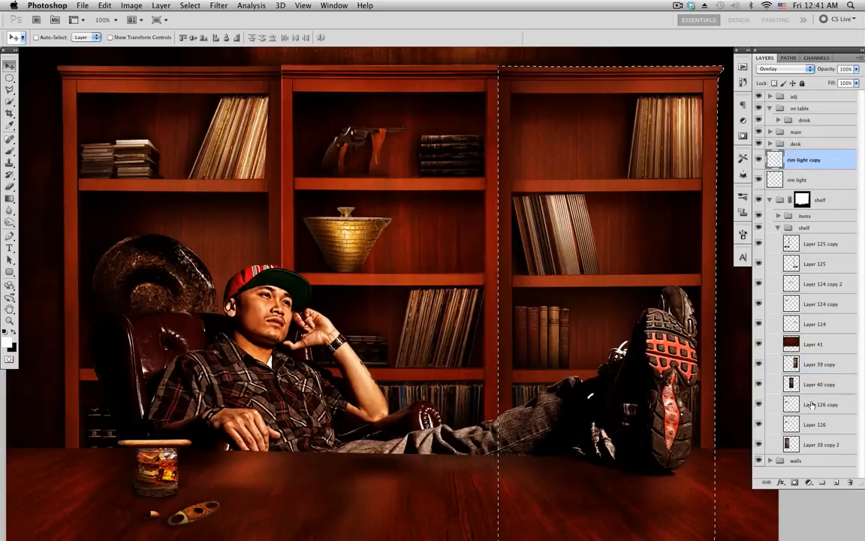
pyautogui.click(836, 482)
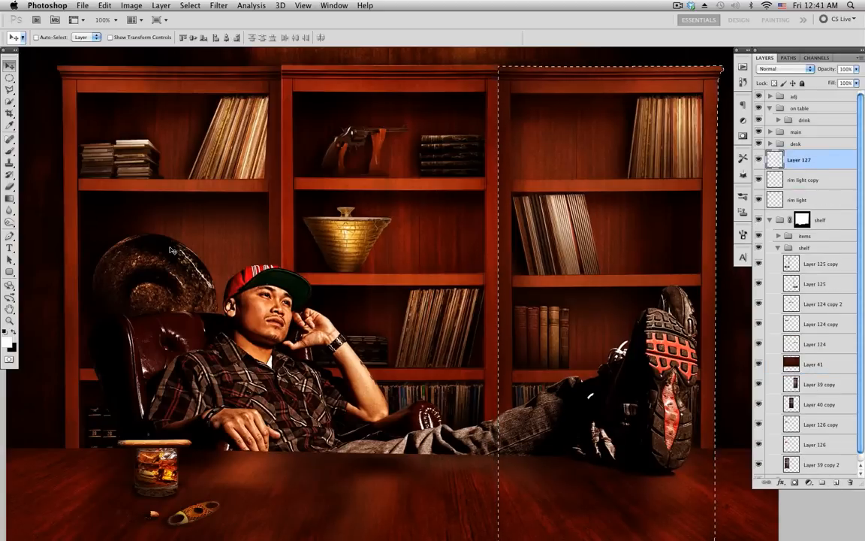
pyautogui.press('super+BackSpace')
# Contract the right bookcase selection by 2 pixels and delete the white inside it, leaving a thin outline.
pyautogui.click(190, 5)
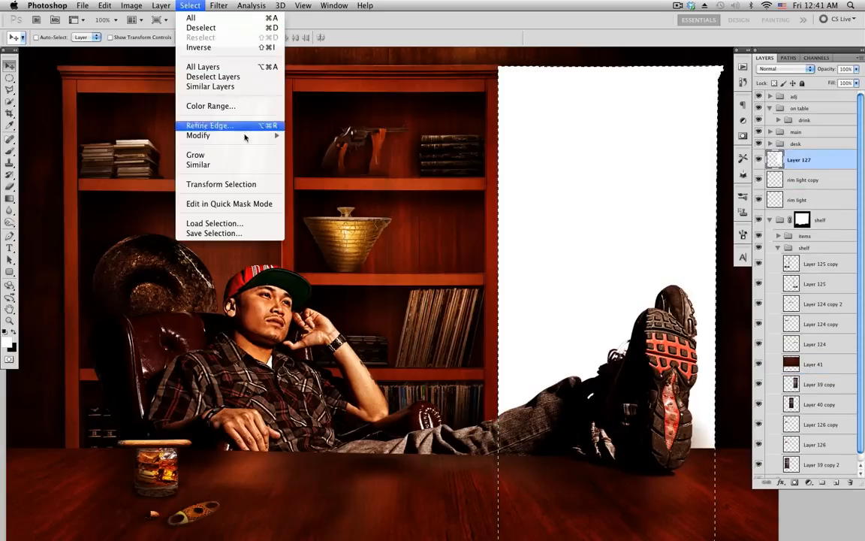
pyautogui.moveTo(248, 135)
pyautogui.click(322, 165)
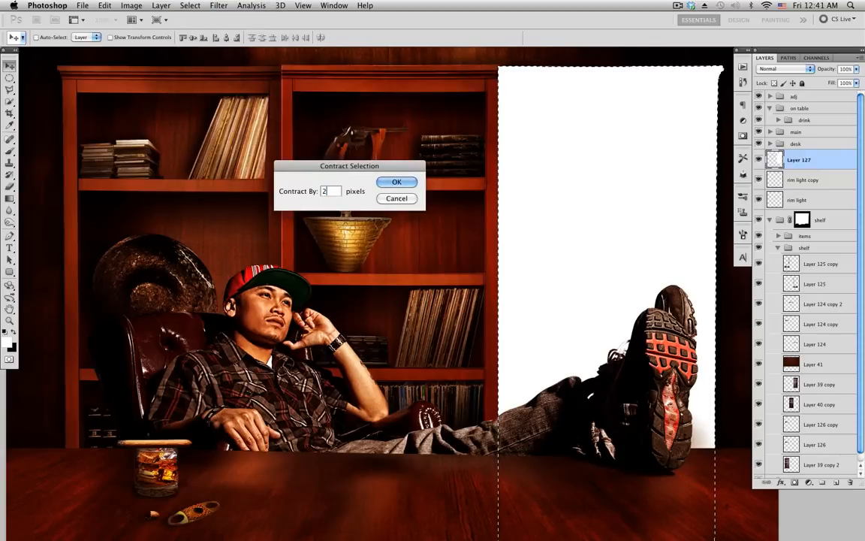
pyautogui.press('Return')
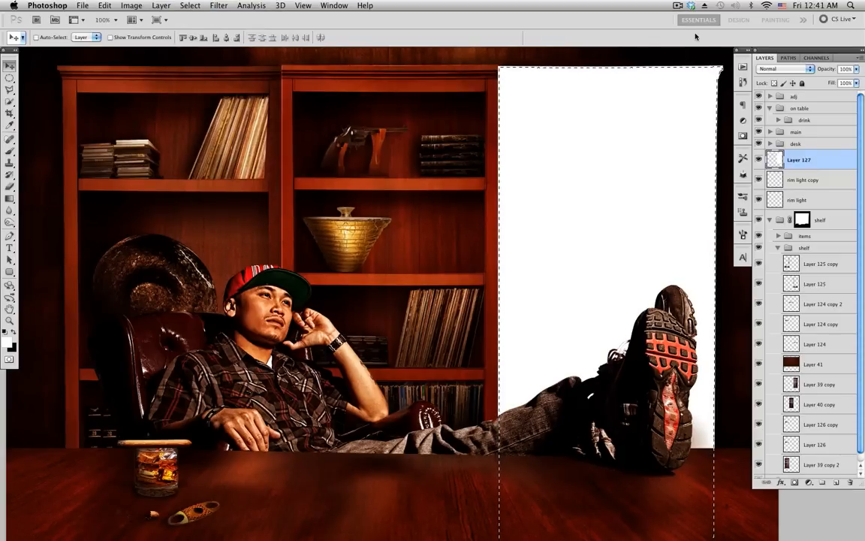
pyautogui.press('Delete')
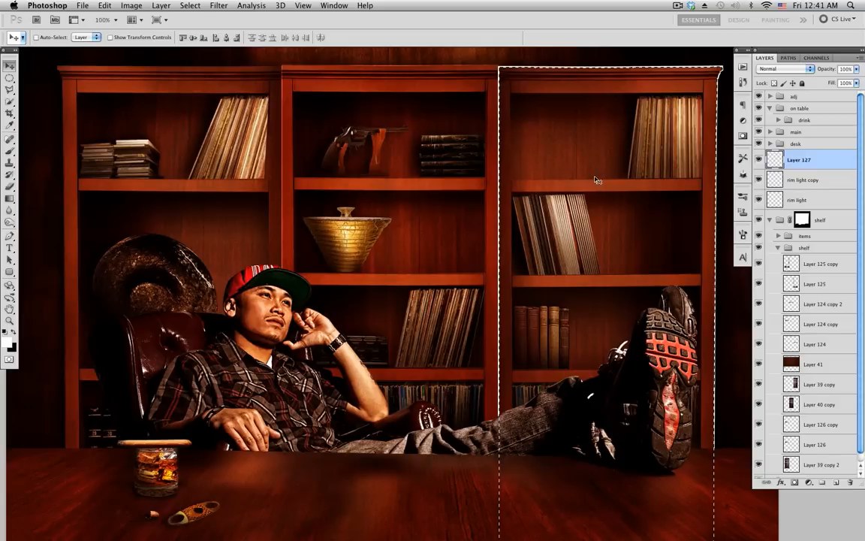
# Deselect, set the right bookcase outline layer's blend mode to Overlay, and compare the edges with that layer hidden and shown.
pyautogui.hotkey('ctrl', 'd')
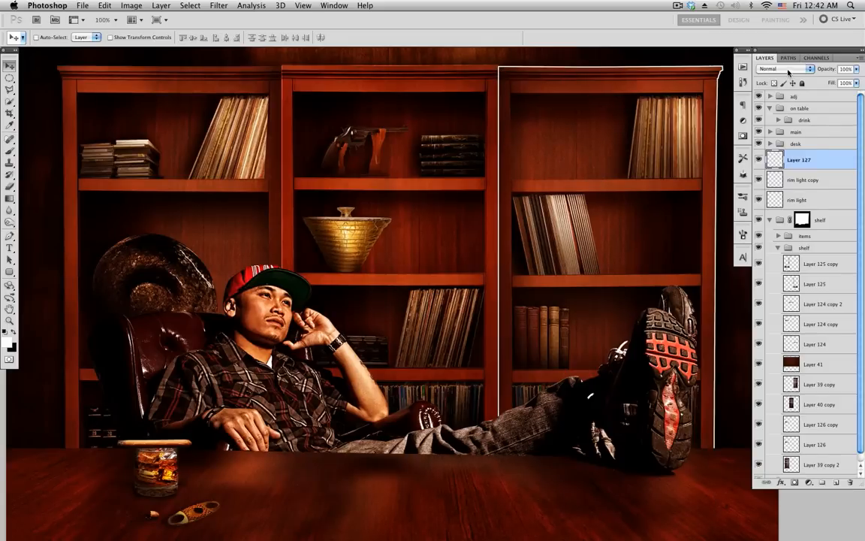
pyautogui.click(785, 69)
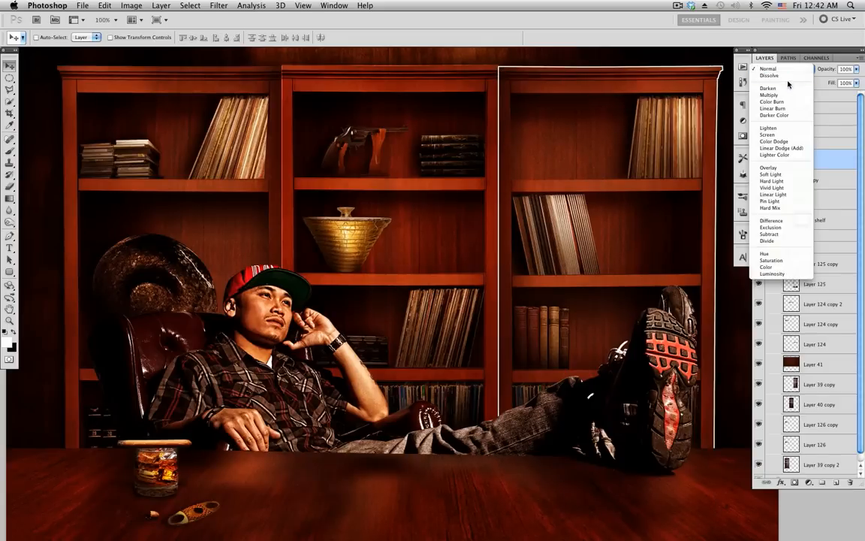
pyautogui.click(778, 168)
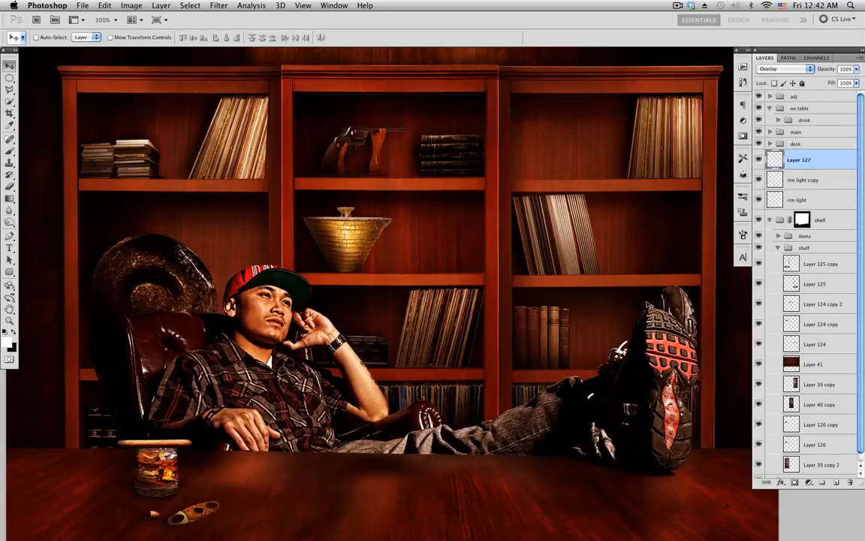
pyautogui.click(758, 160)
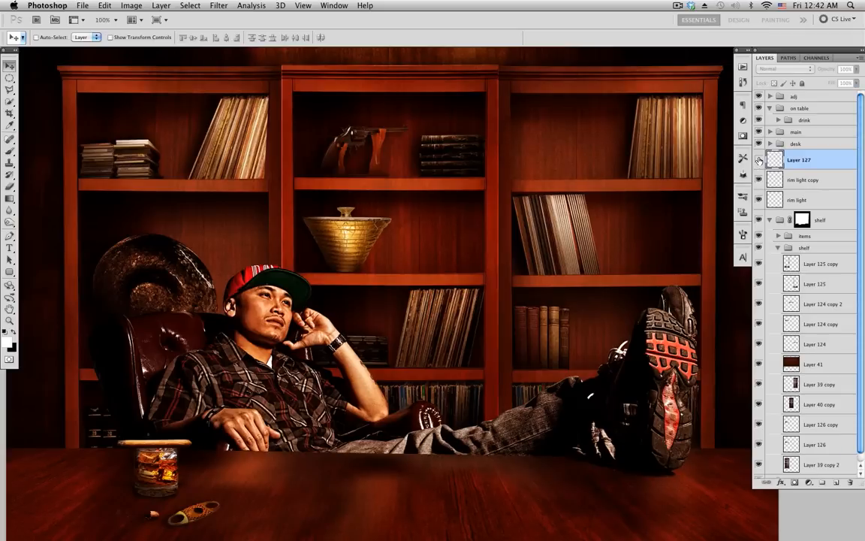
pyautogui.click(758, 160)
pyautogui.click(759, 160)
pyautogui.click(758, 160)
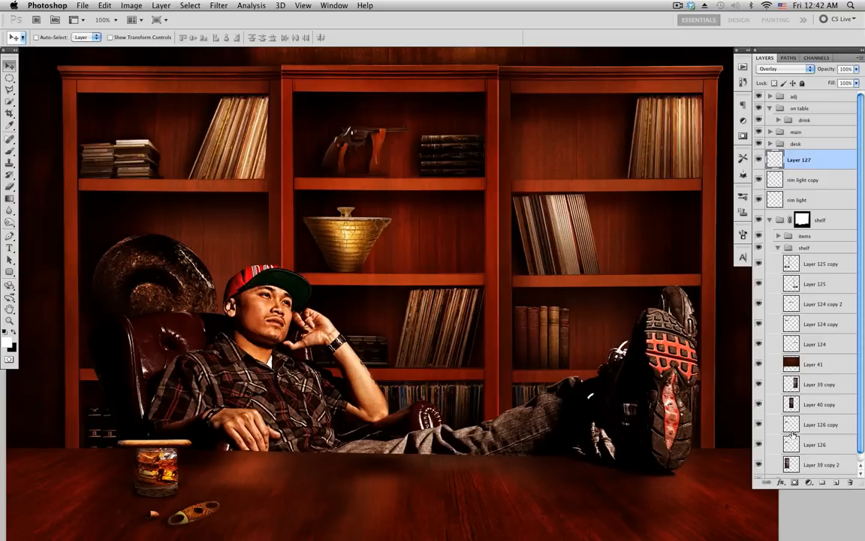
# Load the left bookcase's outline from Layer 39 copy 2 and fill it with white on a new layer above Layer 127.
pyautogui.keyDown('super'); pyautogui.click(793, 465); pyautogui.keyUp('super')
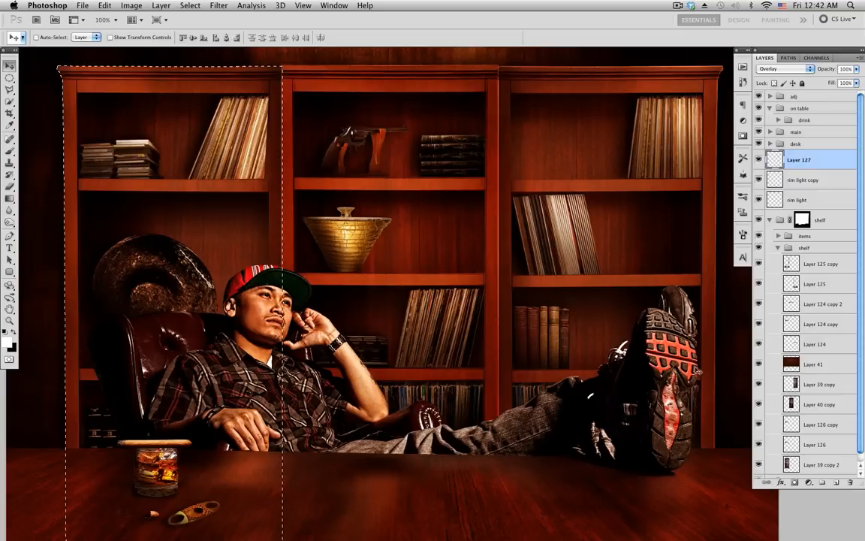
pyautogui.click(821, 465)
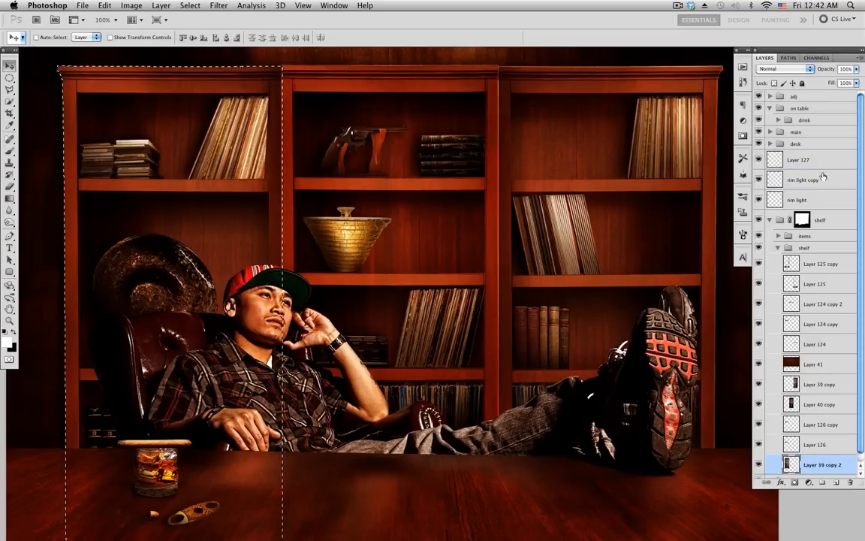
pyautogui.click(798, 159)
pyautogui.click(836, 483)
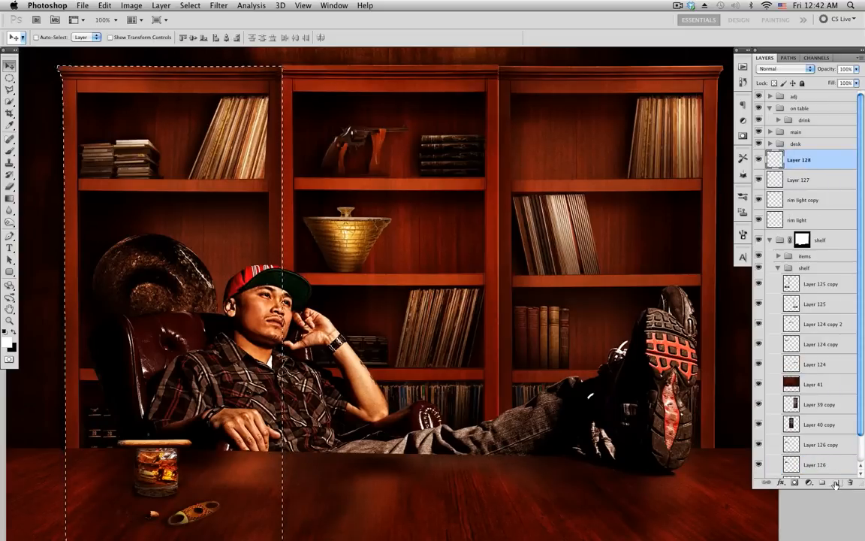
pyautogui.hotkey('alt', 'BackSpace')
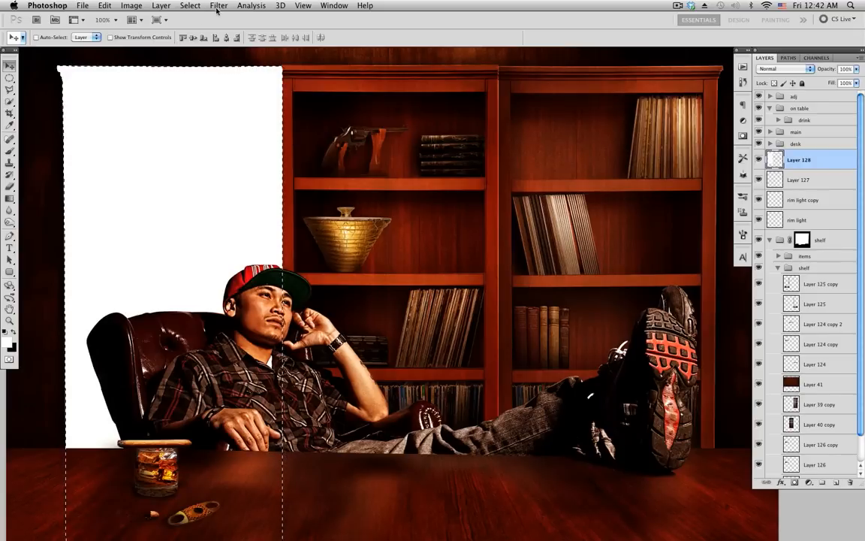
# Contract the left bookcase selection by 2 pixels, delete the white inside it to leave a thin outline, and deselect.
pyautogui.click(190, 5)
pyautogui.moveTo(278, 135)
pyautogui.click(335, 164)
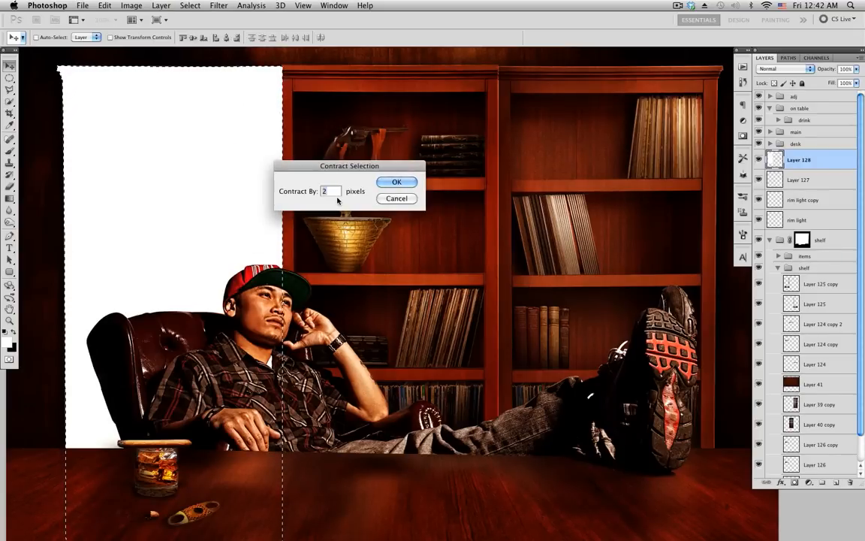
pyautogui.press('Return')
pyautogui.press('BackSpace')
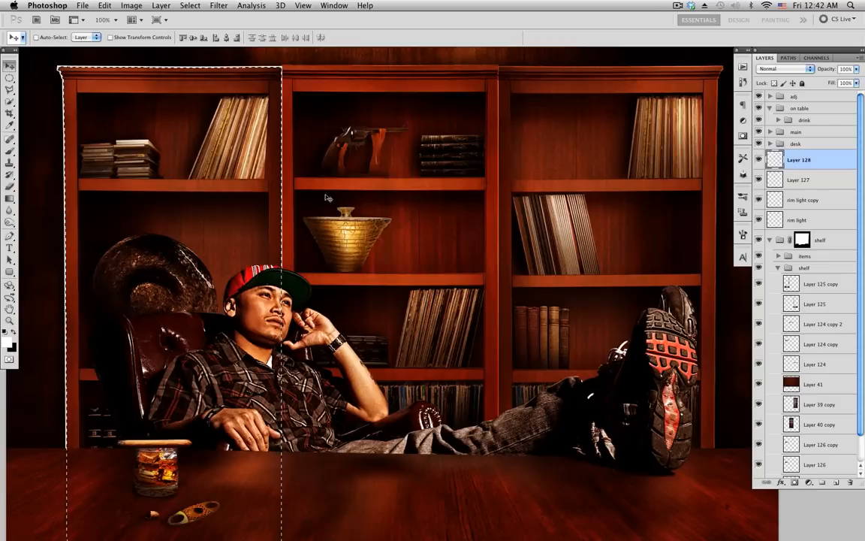
pyautogui.hotkey('ctrl', 'd')
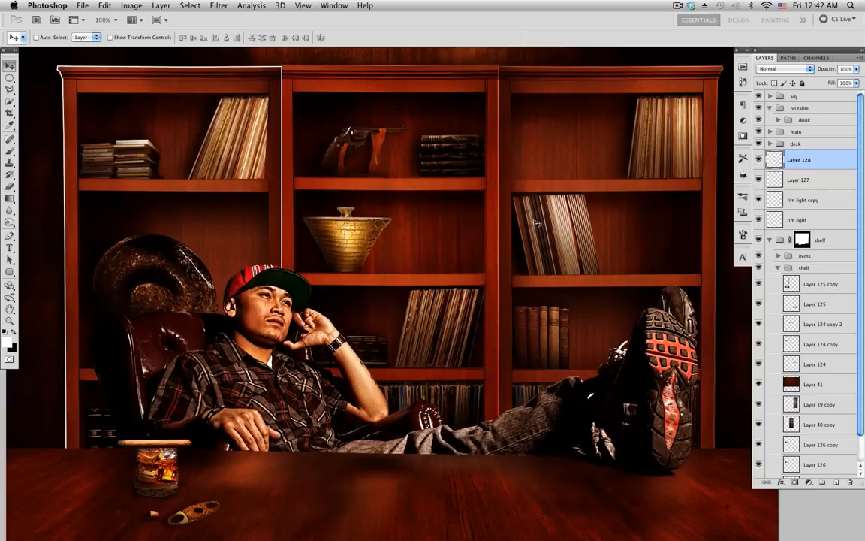
# Set the left bookcase outline layer to Overlay and compare the image with all four rim light layers hidden and shown.
pyautogui.click(784, 68)
pyautogui.click(782, 168)
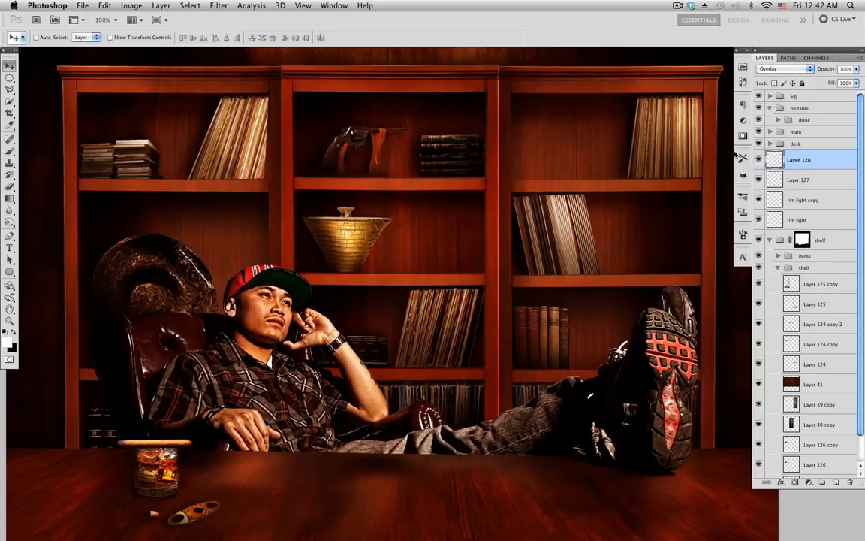
pyautogui.moveTo(758, 159); pyautogui.dragTo(761, 219)
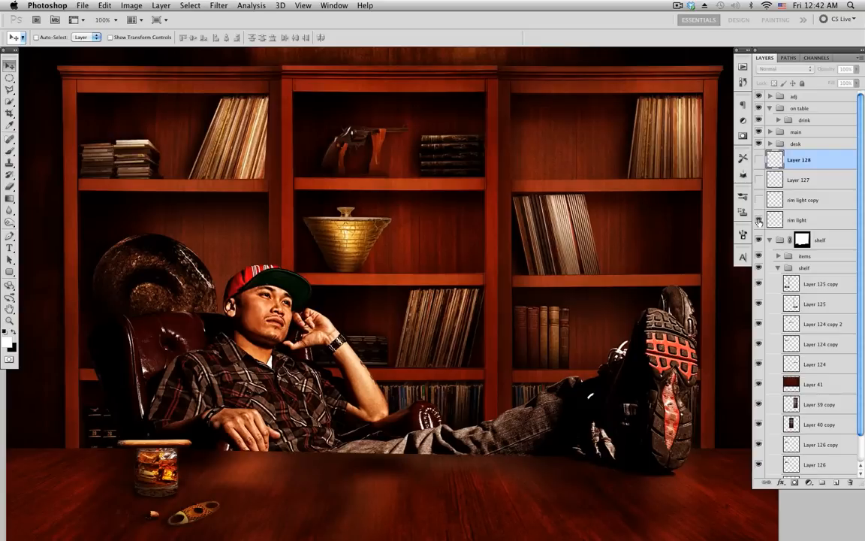
pyautogui.moveTo(759, 220); pyautogui.dragTo(761, 167)
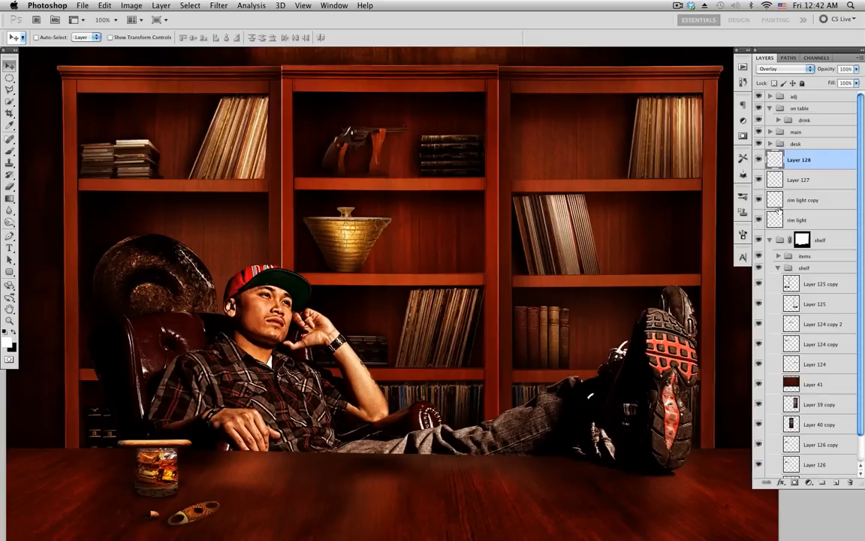
# Collapse the shelf and on table layer groups.
pyautogui.press('space')
pyautogui.moveTo(610, 311); pyautogui.dragTo(615, 344)
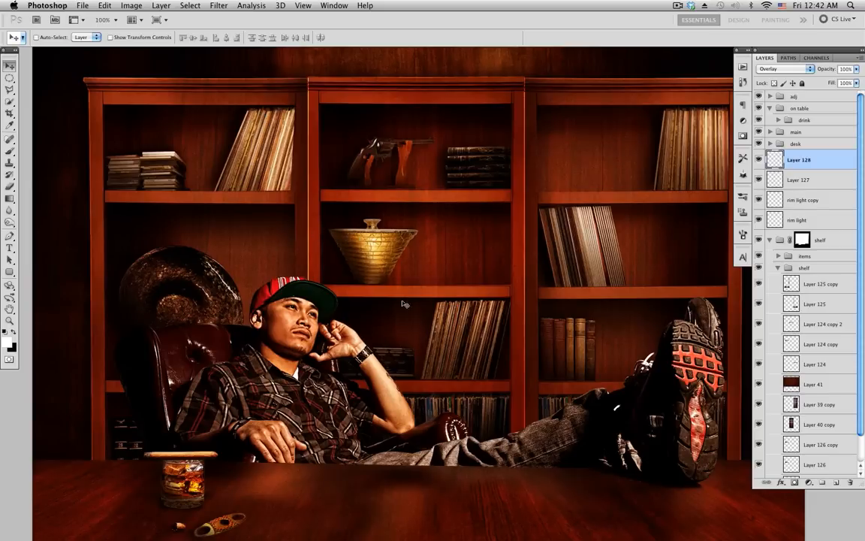
pyautogui.click(769, 240)
pyautogui.click(769, 108)
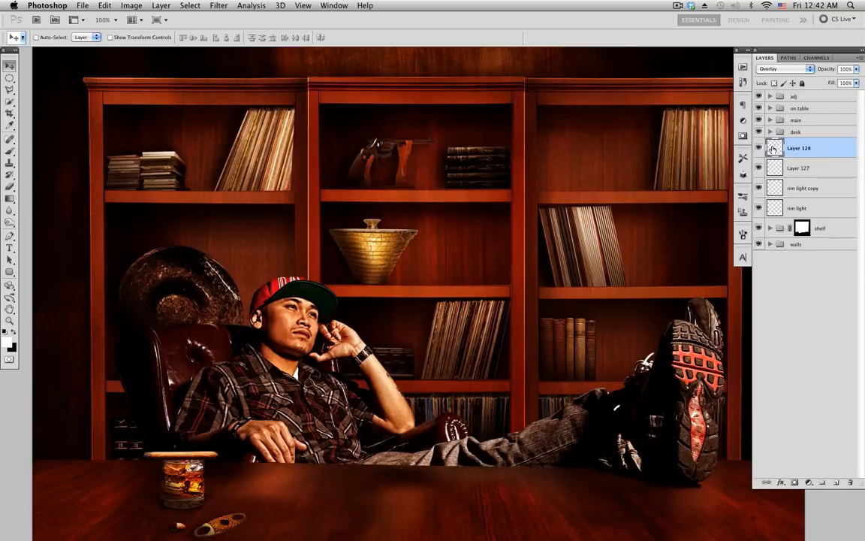